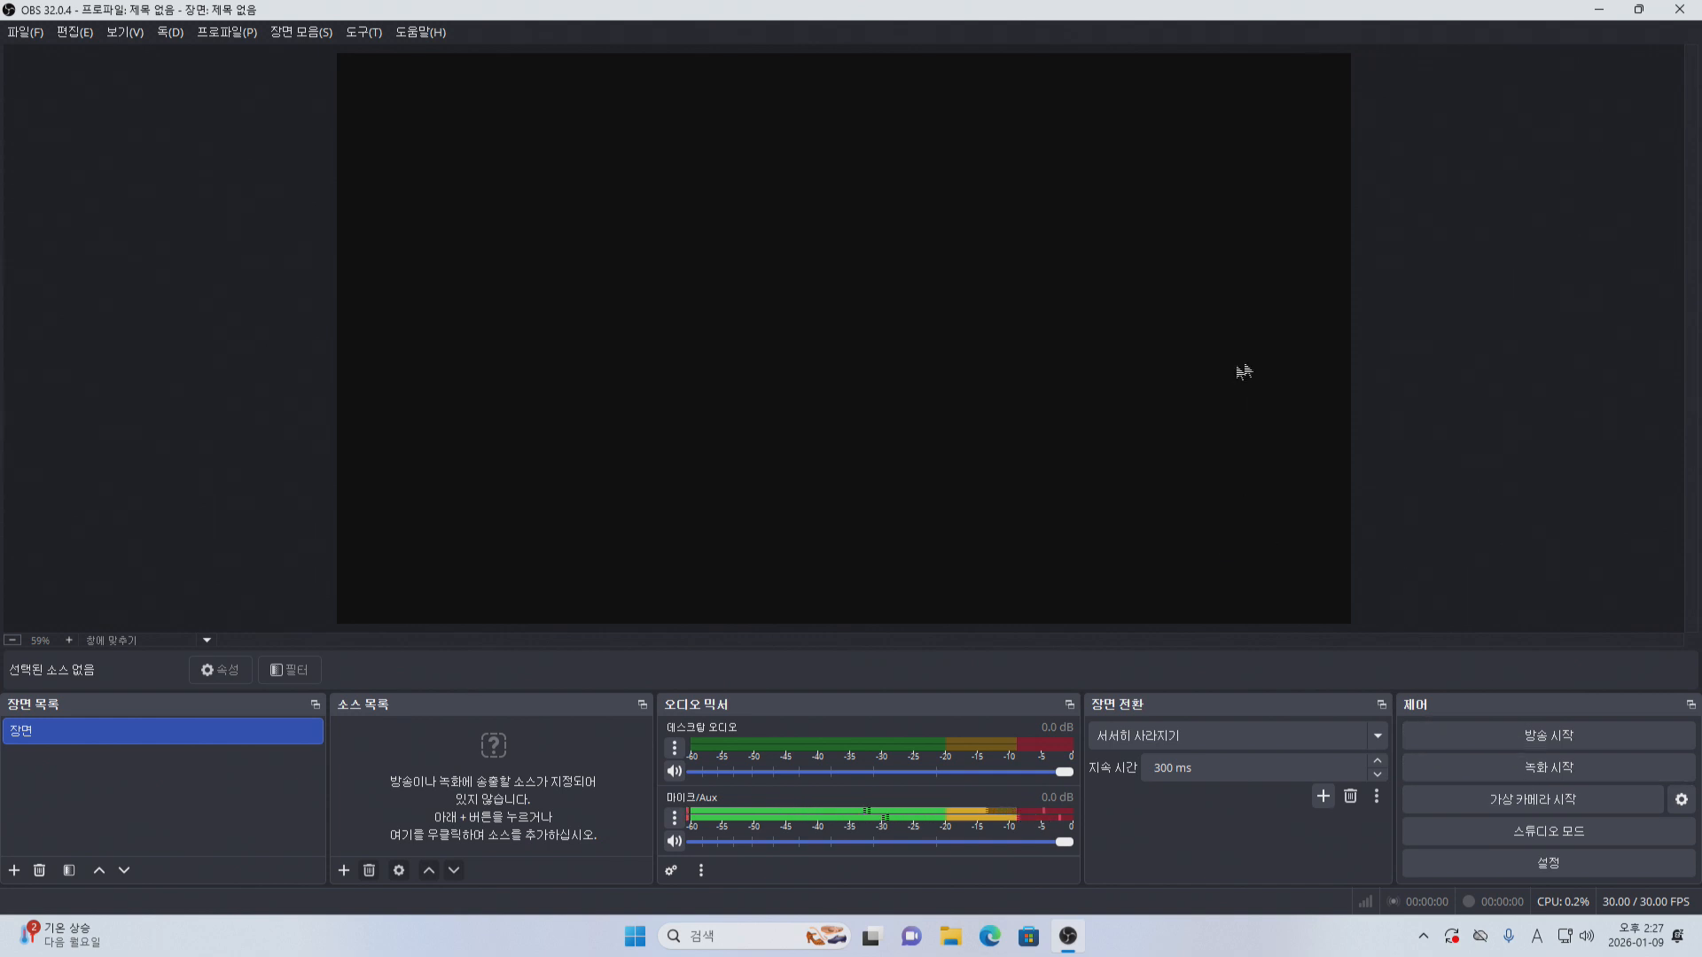
# Set the base (canvas) resolution to 1080x1920 in the video settings.
pyautogui.click(1589, 862)
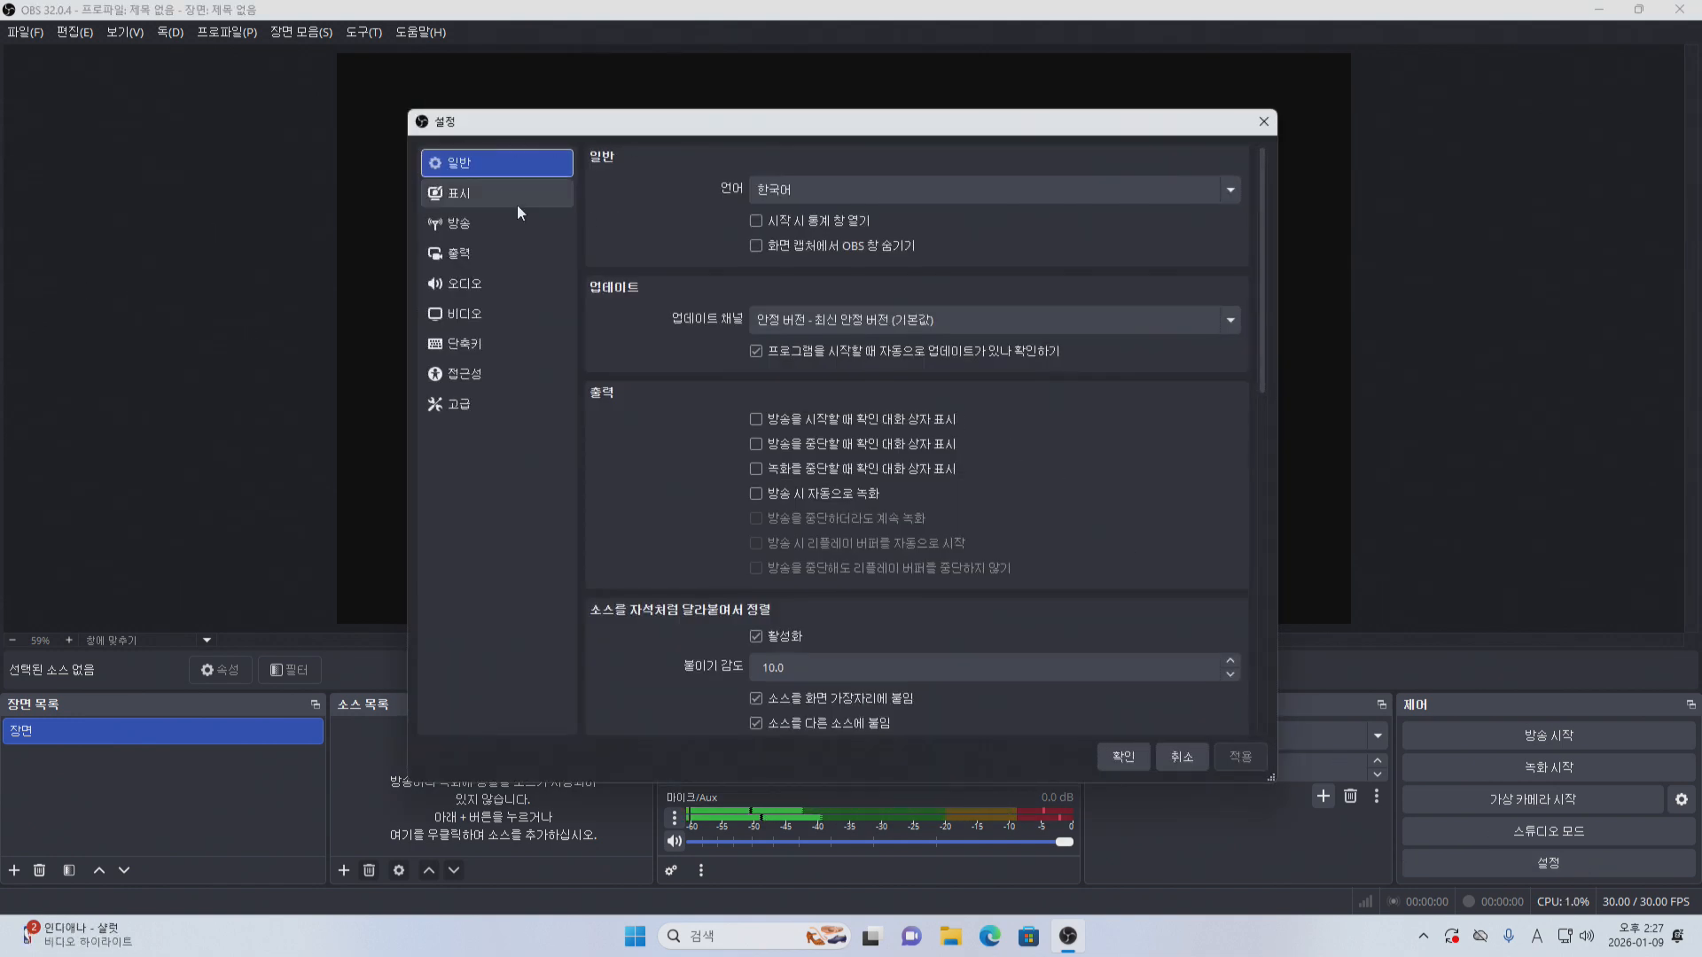
pyautogui.click(486, 316)
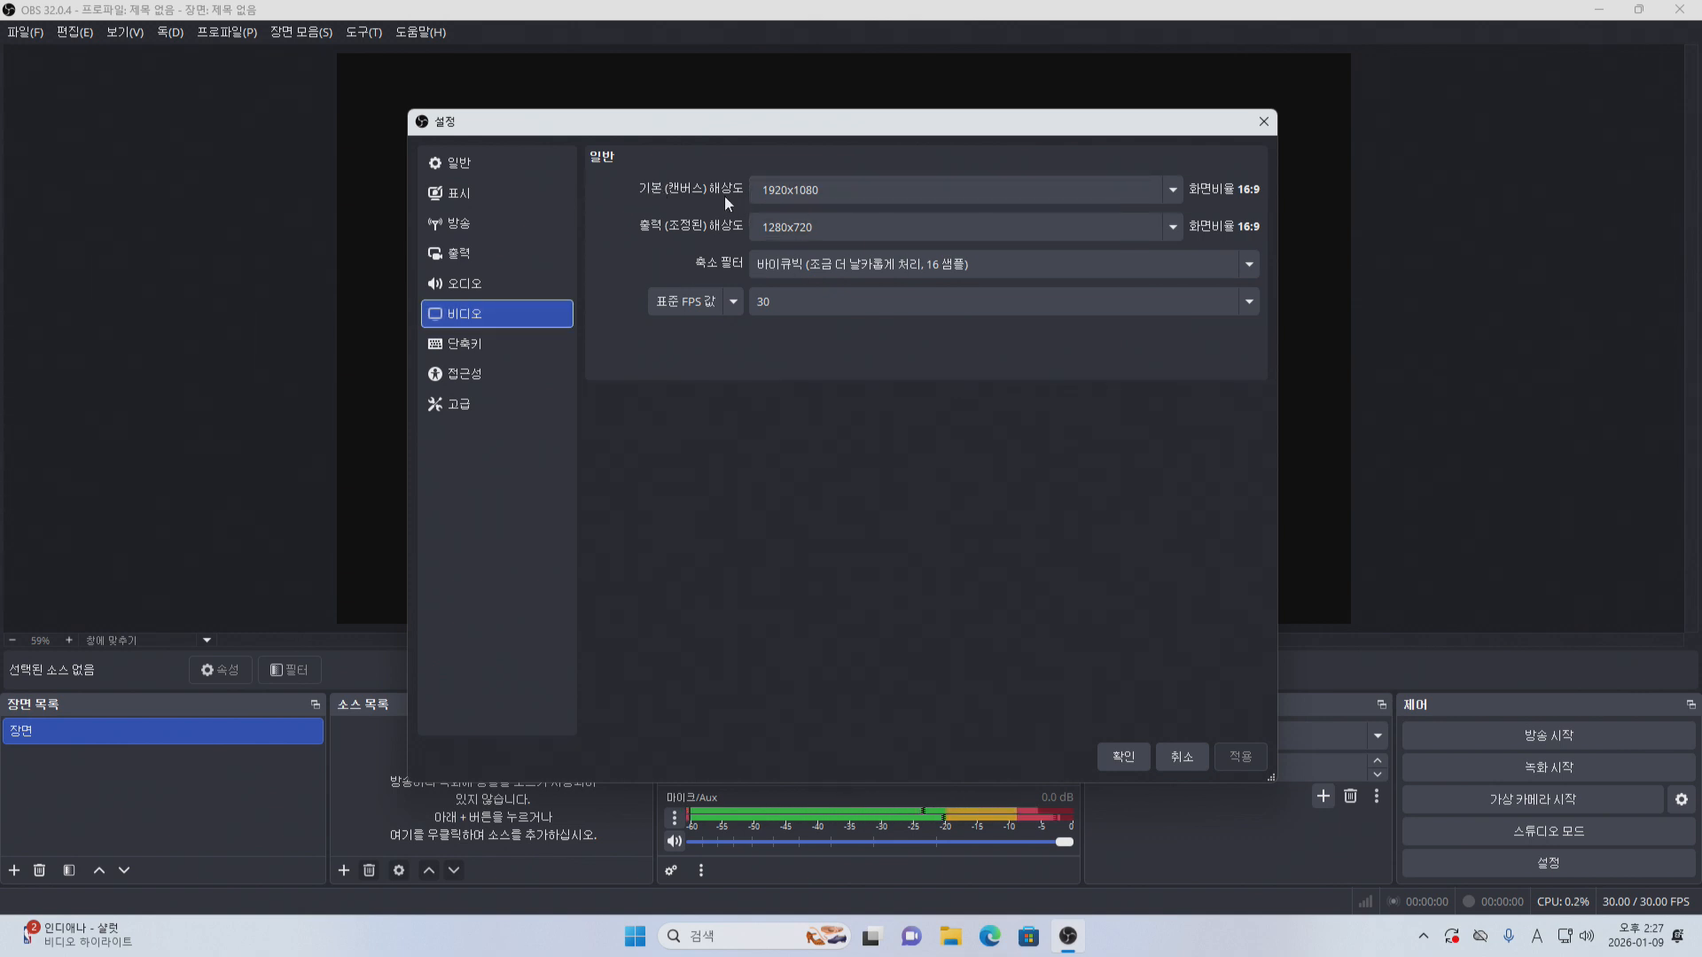
pyautogui.doubleClick(883, 195)
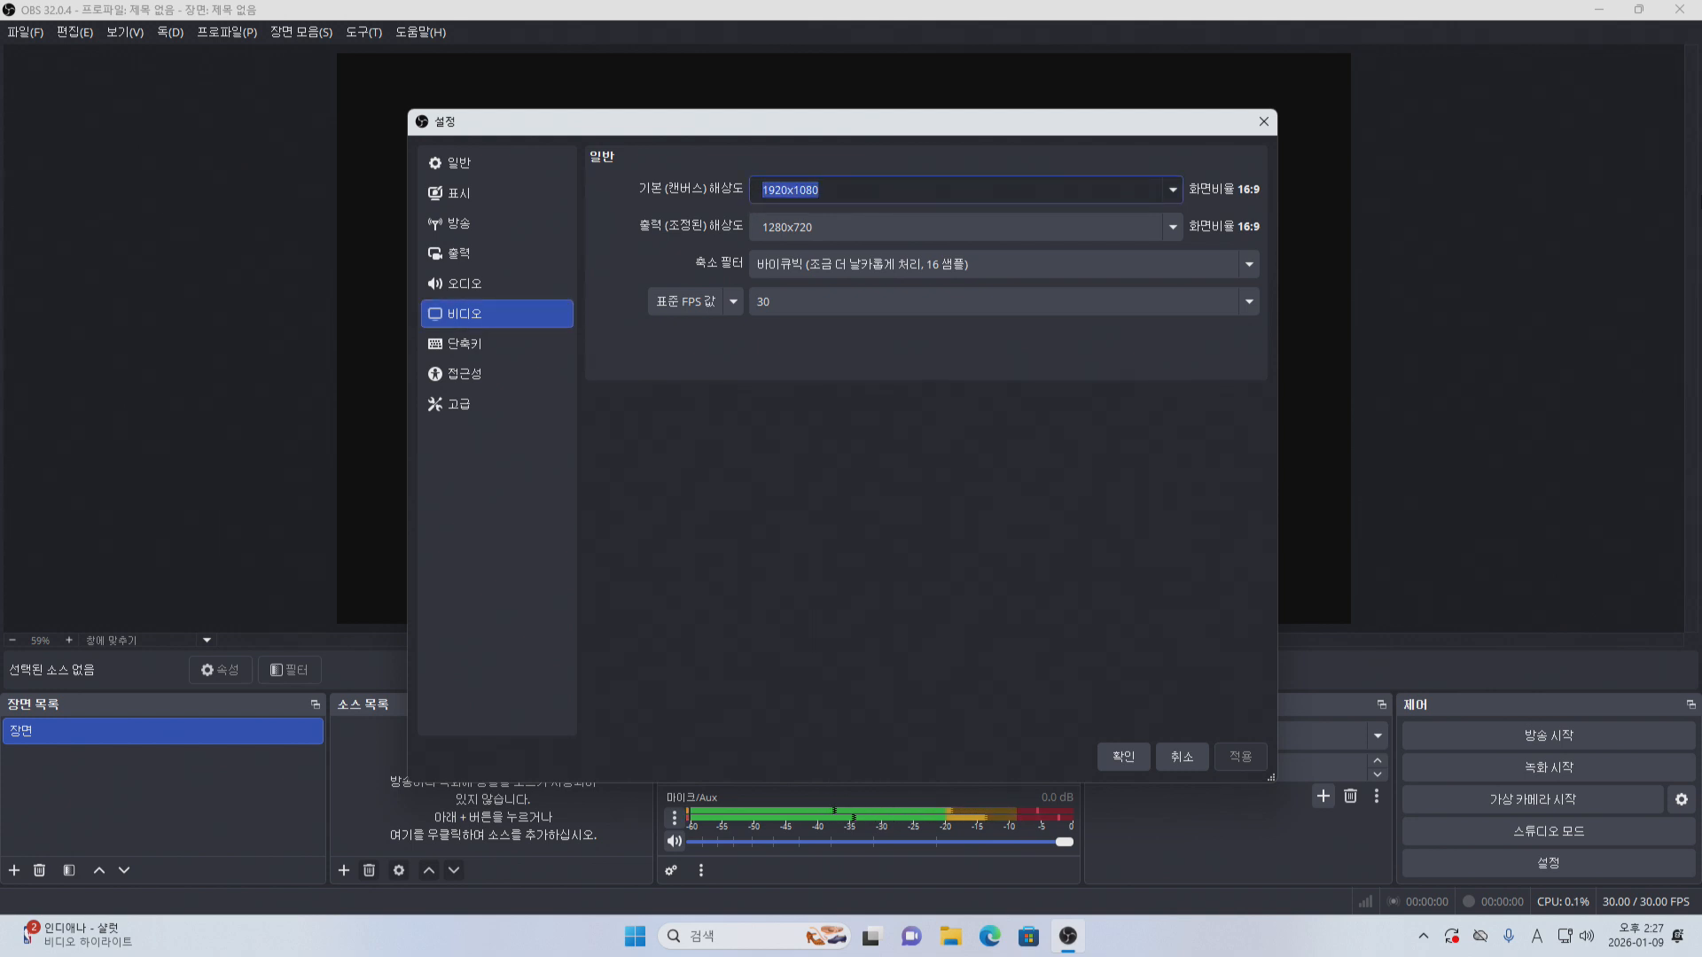
pyautogui.write('1080x')
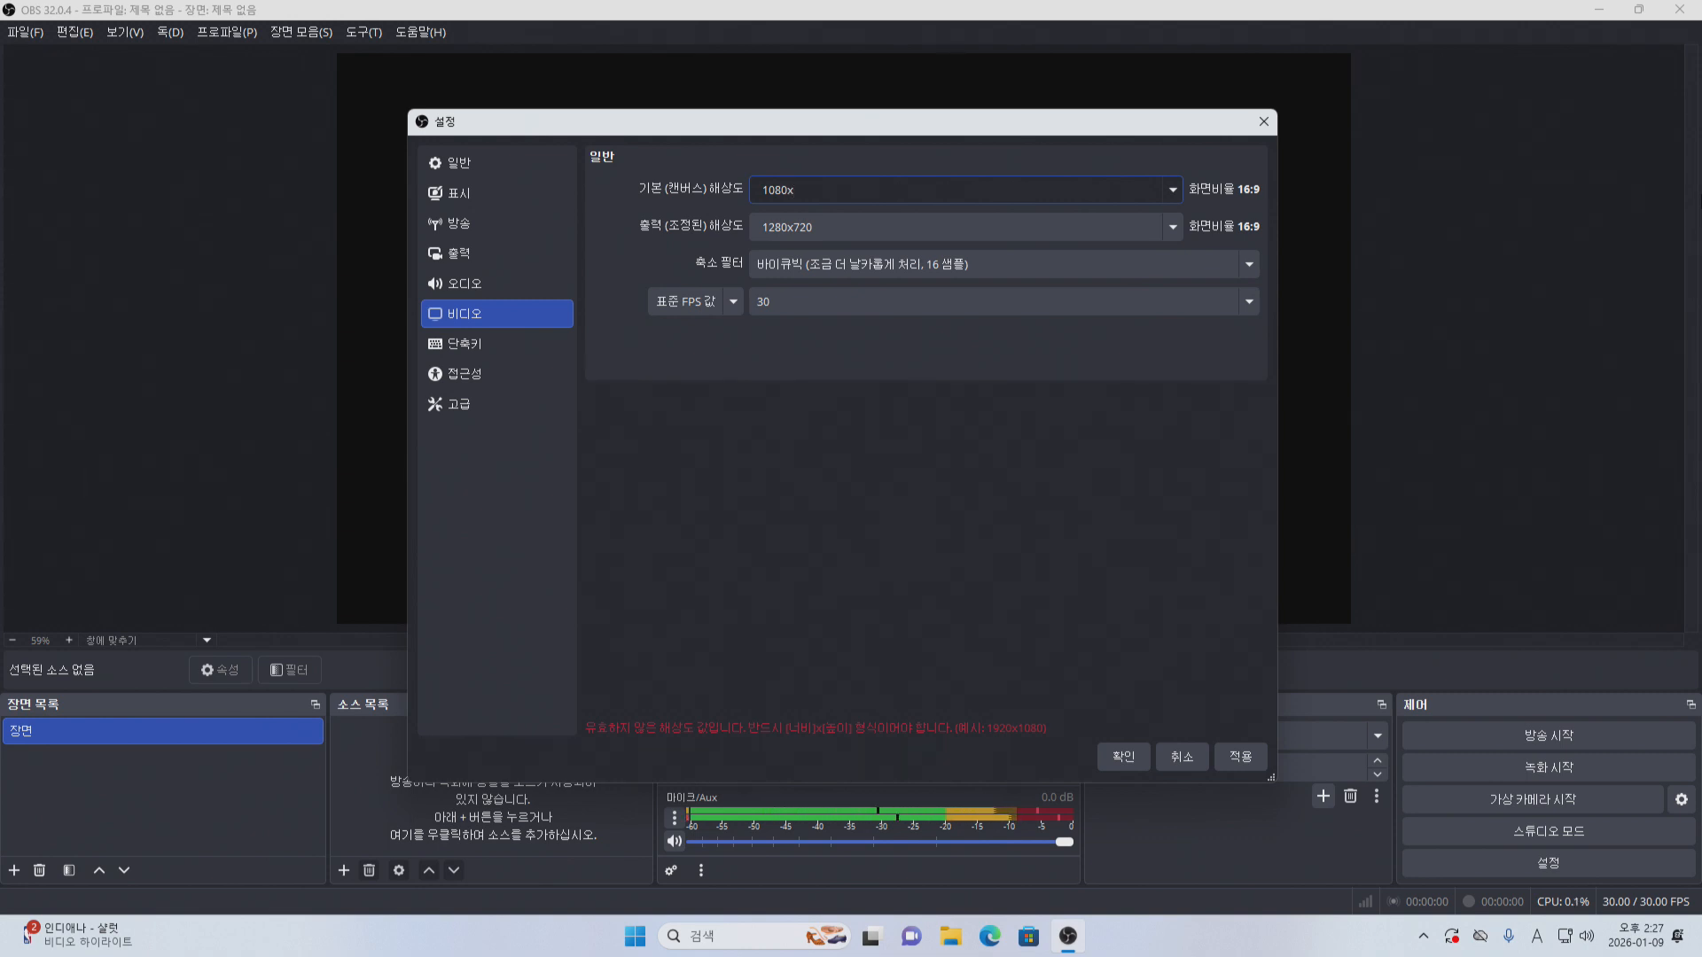
pyautogui.write('1920')
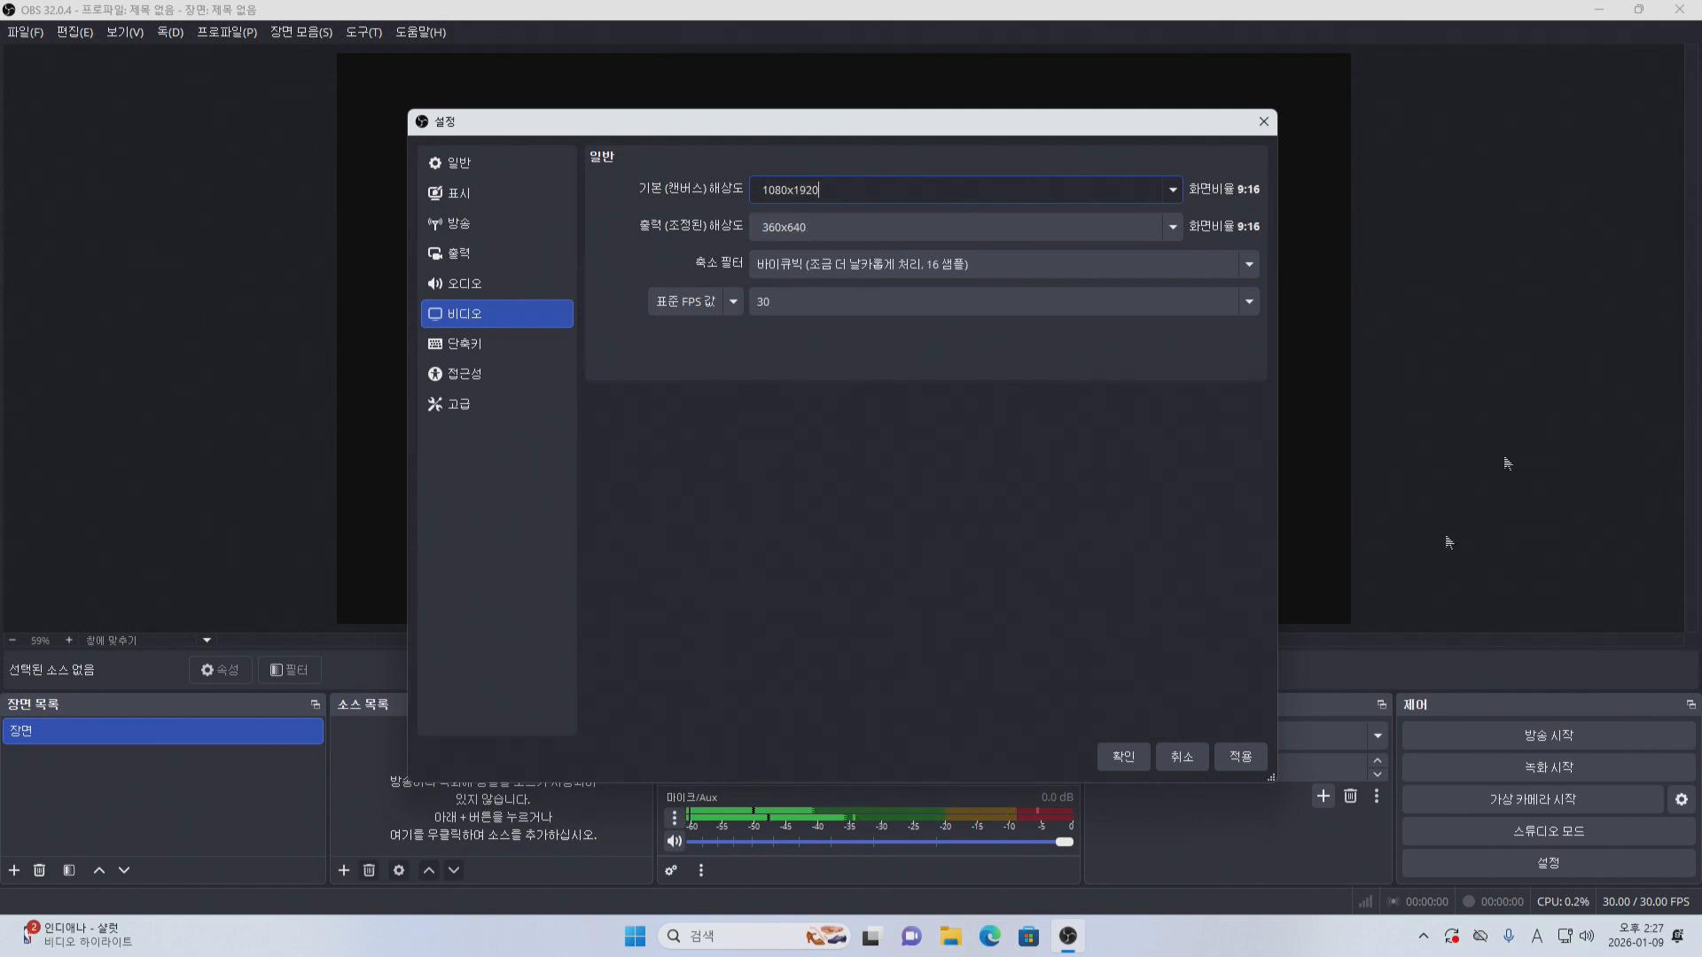
# Set the output (scaled) resolution to 1080x1920 and apply the video settings.
pyautogui.click(837, 225)
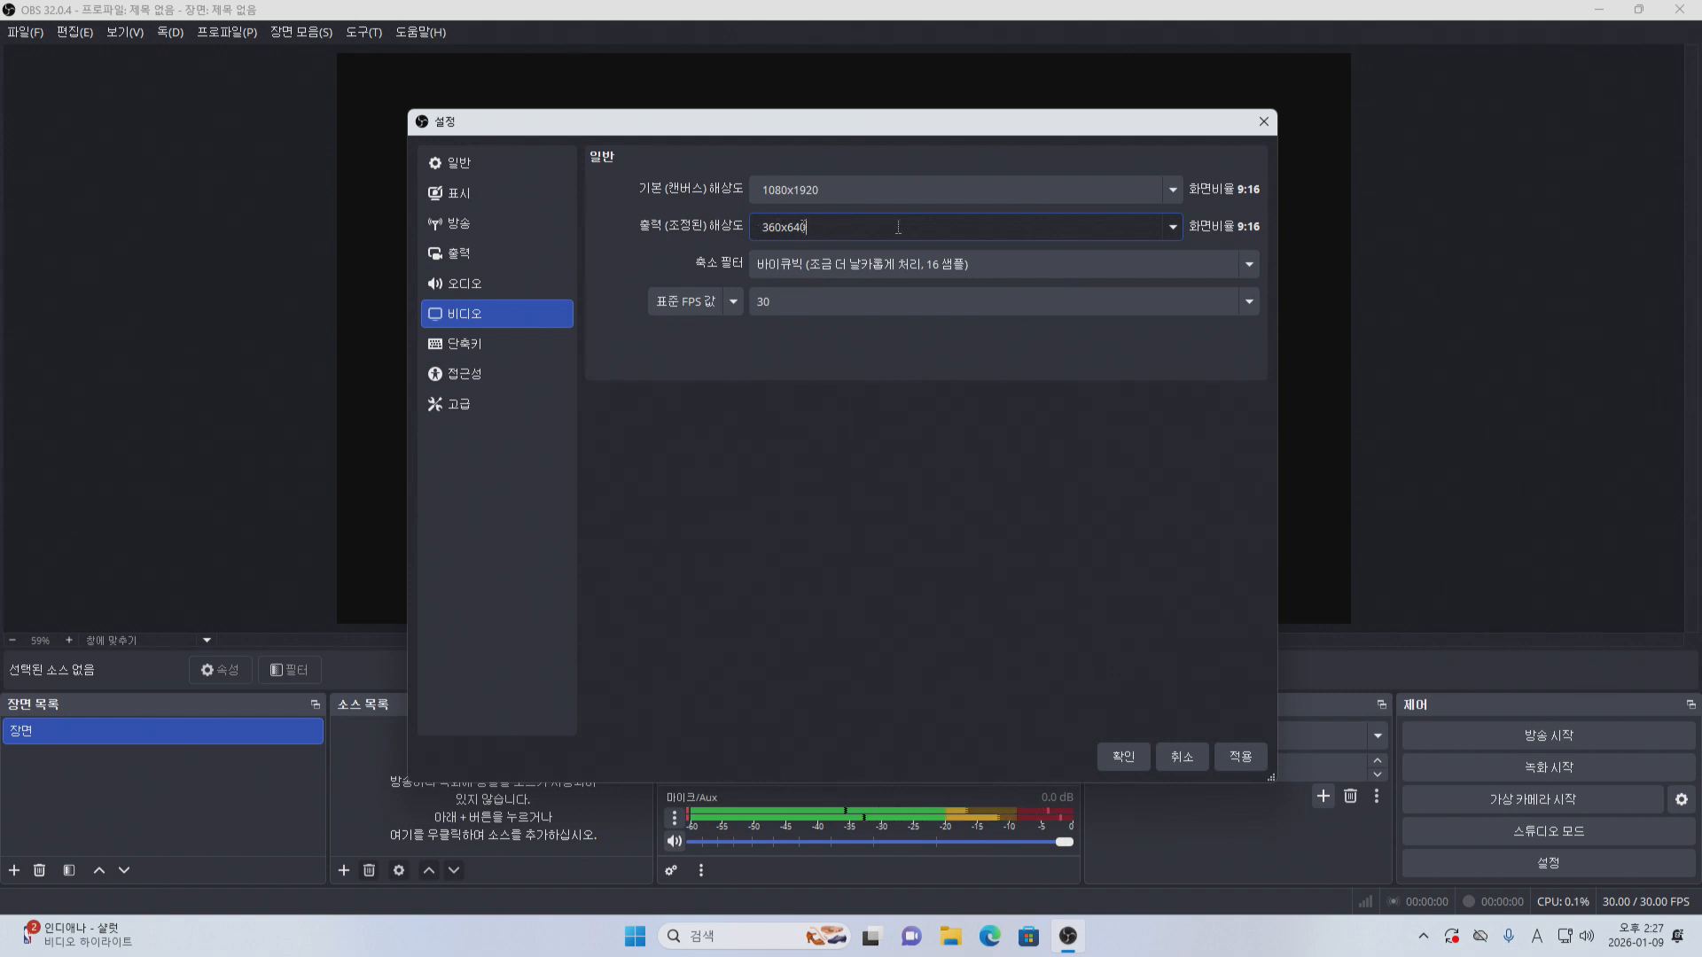
pyautogui.click(1172, 225)
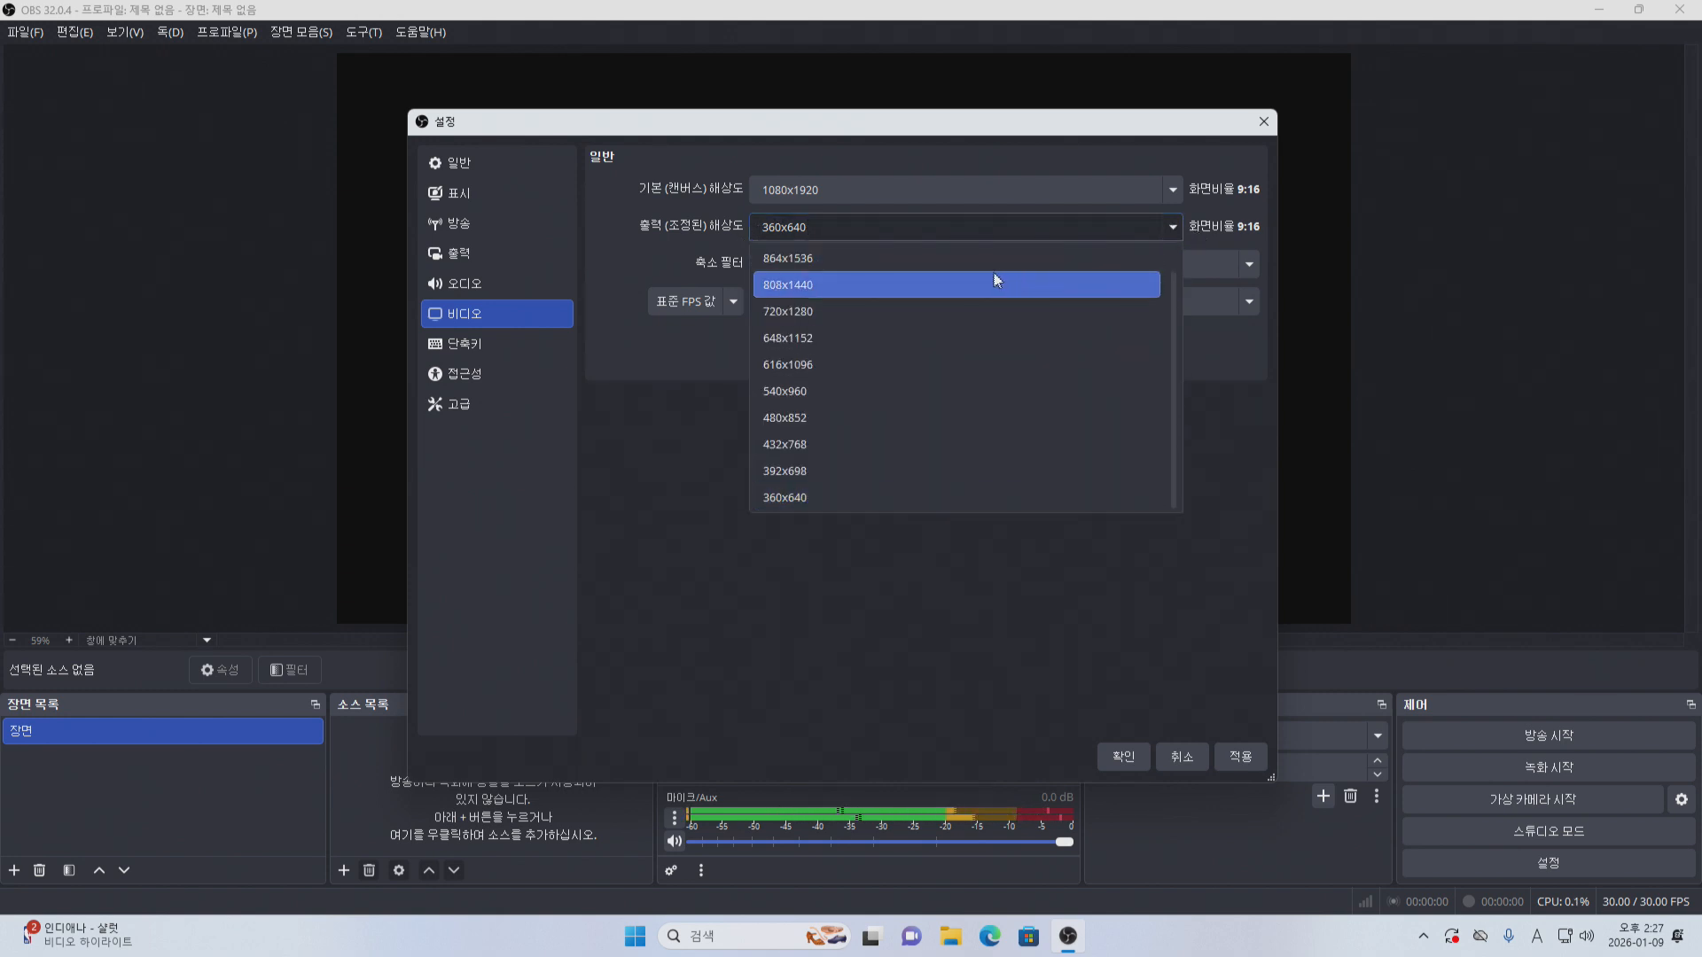
pyautogui.scroll(1, 960, 303)
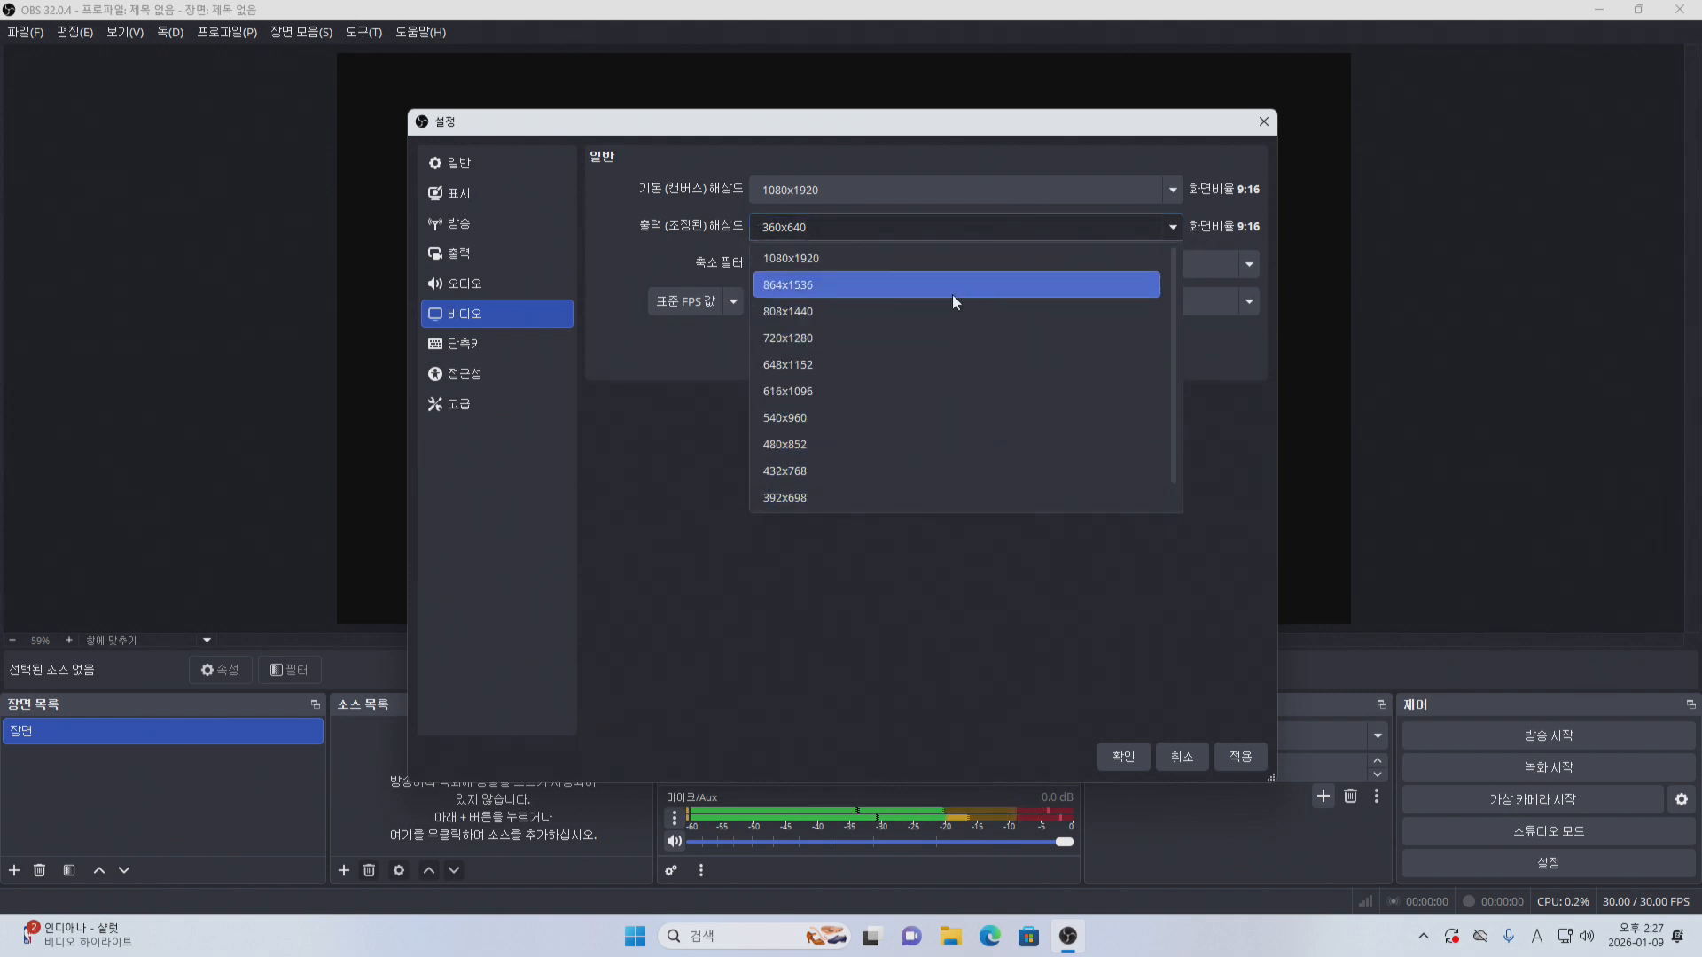
pyautogui.click(929, 266)
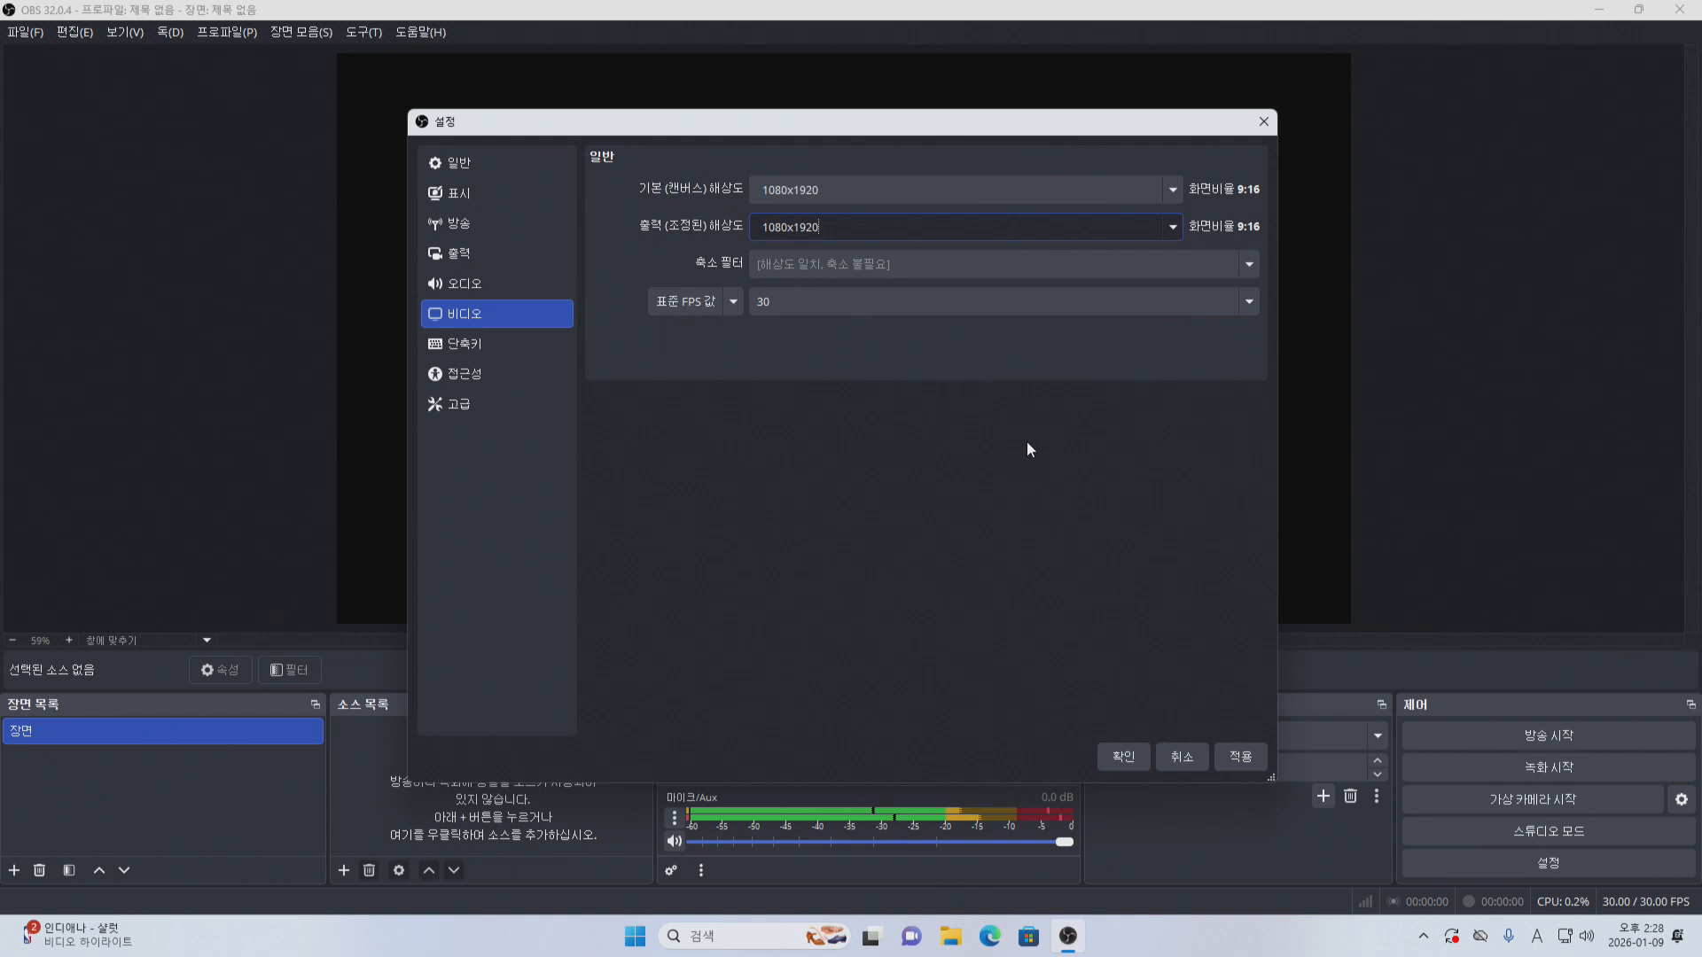
pyautogui.click(1237, 759)
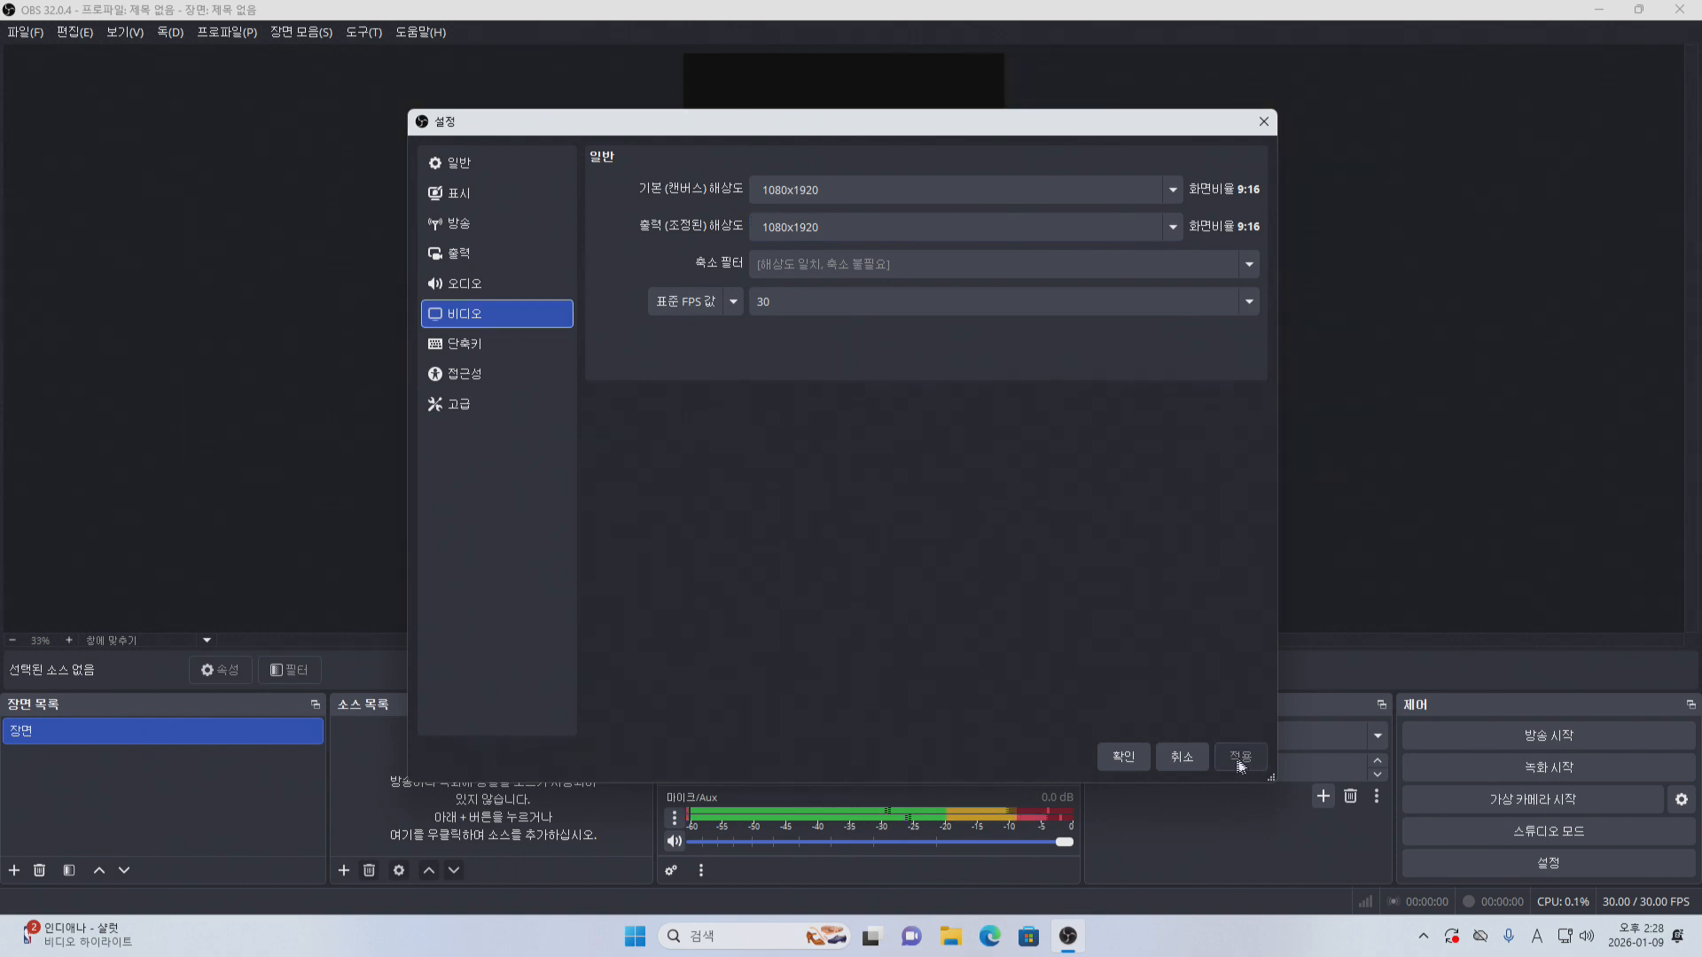
pyautogui.click(1135, 761)
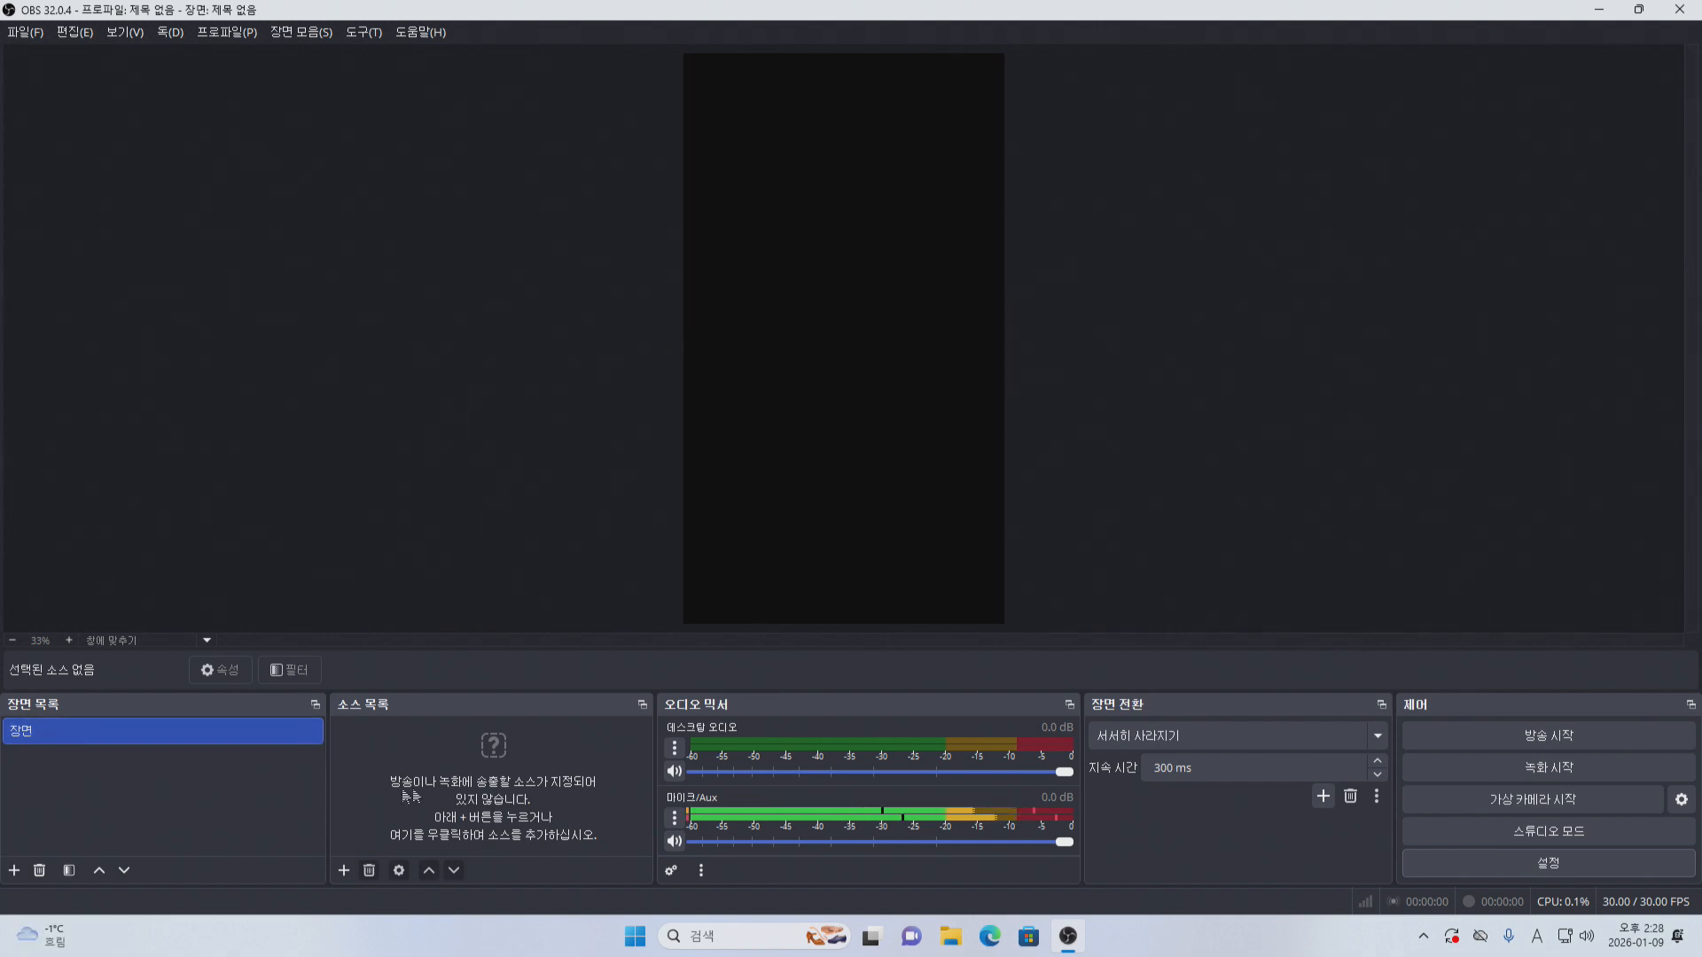
# Add a video capture device source to the scene, using USB3.0 Capture Video as its device.
pyautogui.click(344, 870)
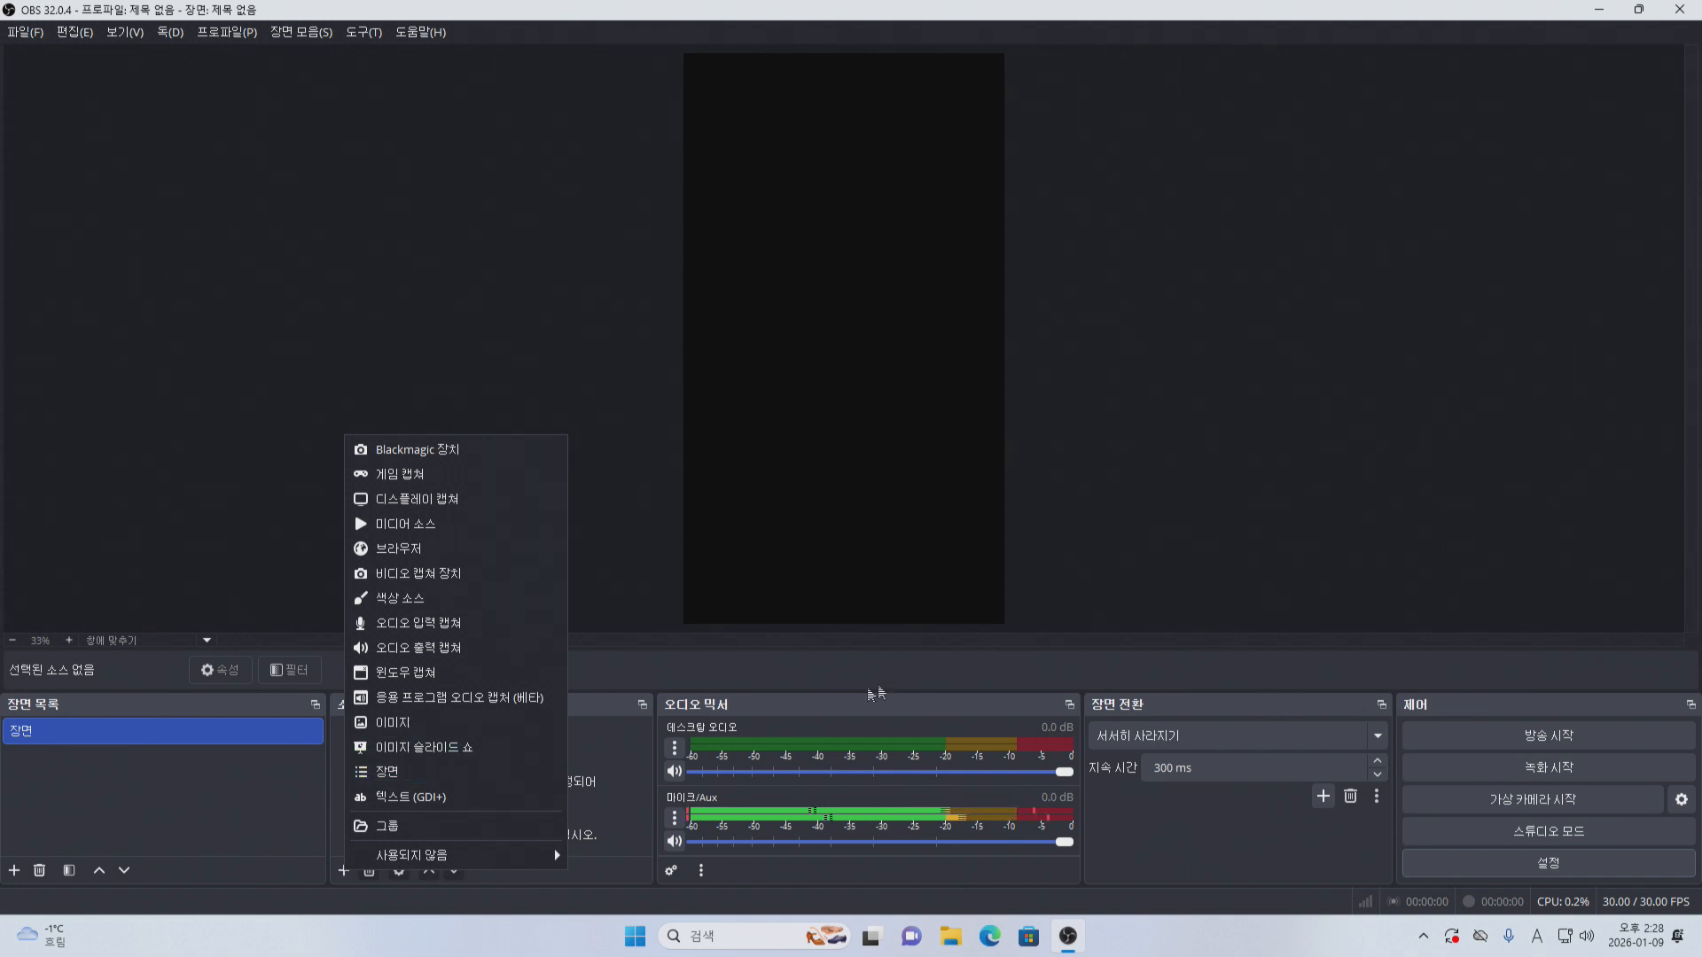
pyautogui.click(465, 574)
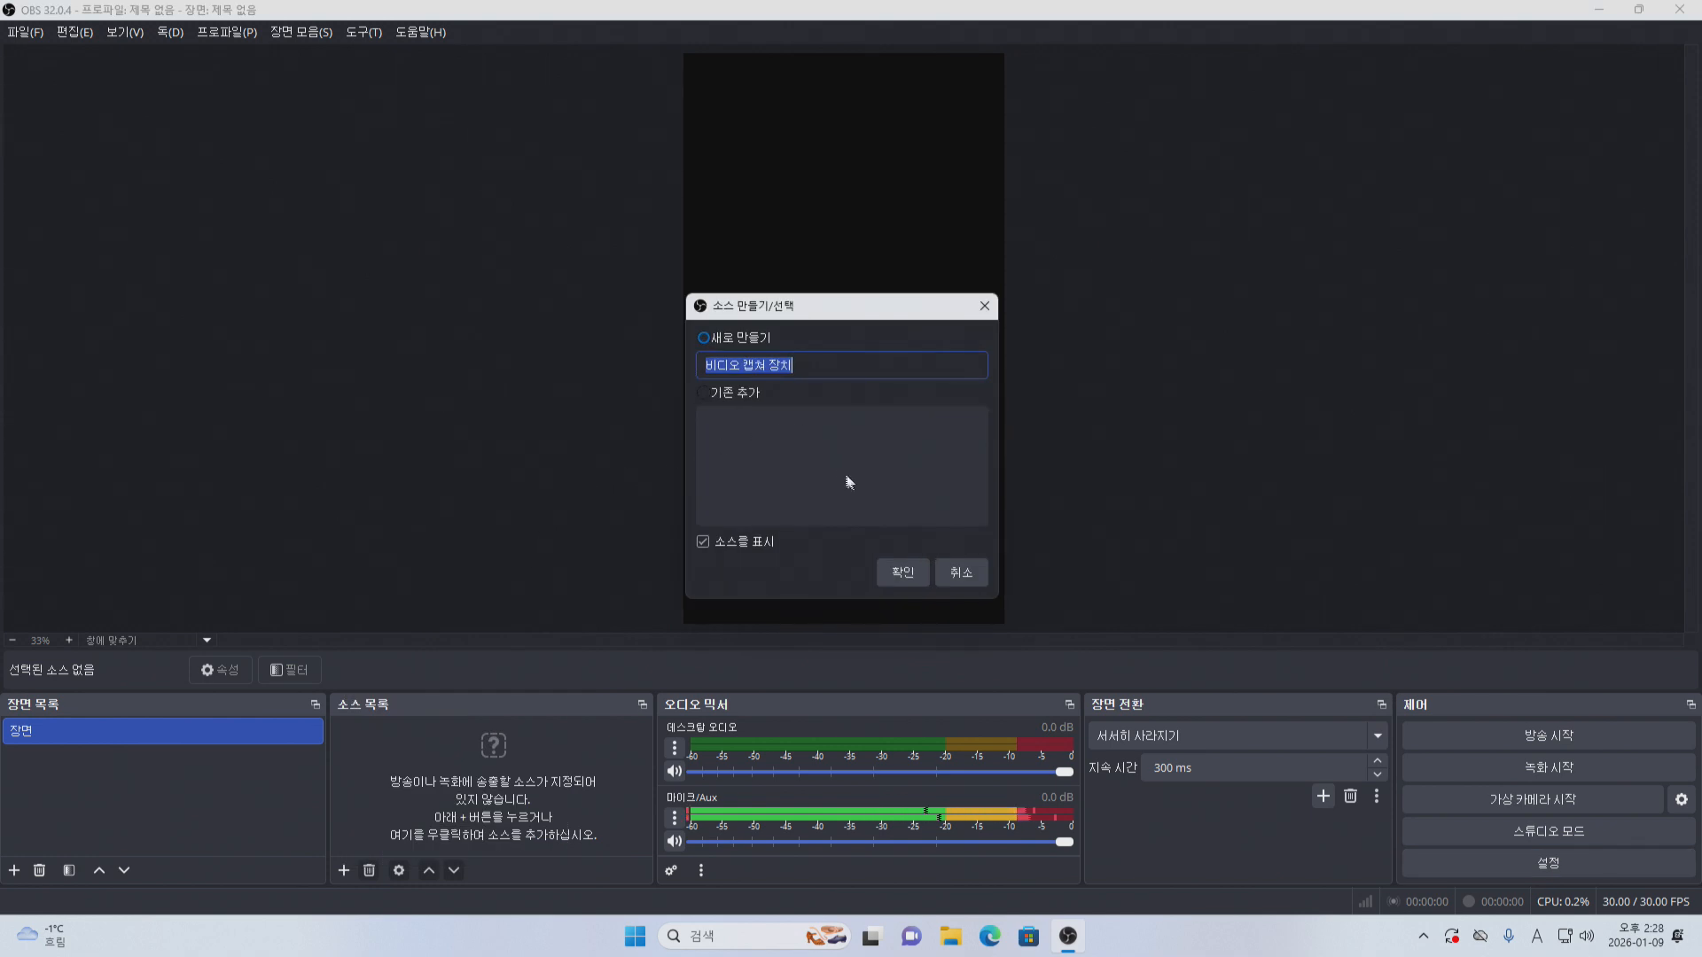
pyautogui.click(895, 578)
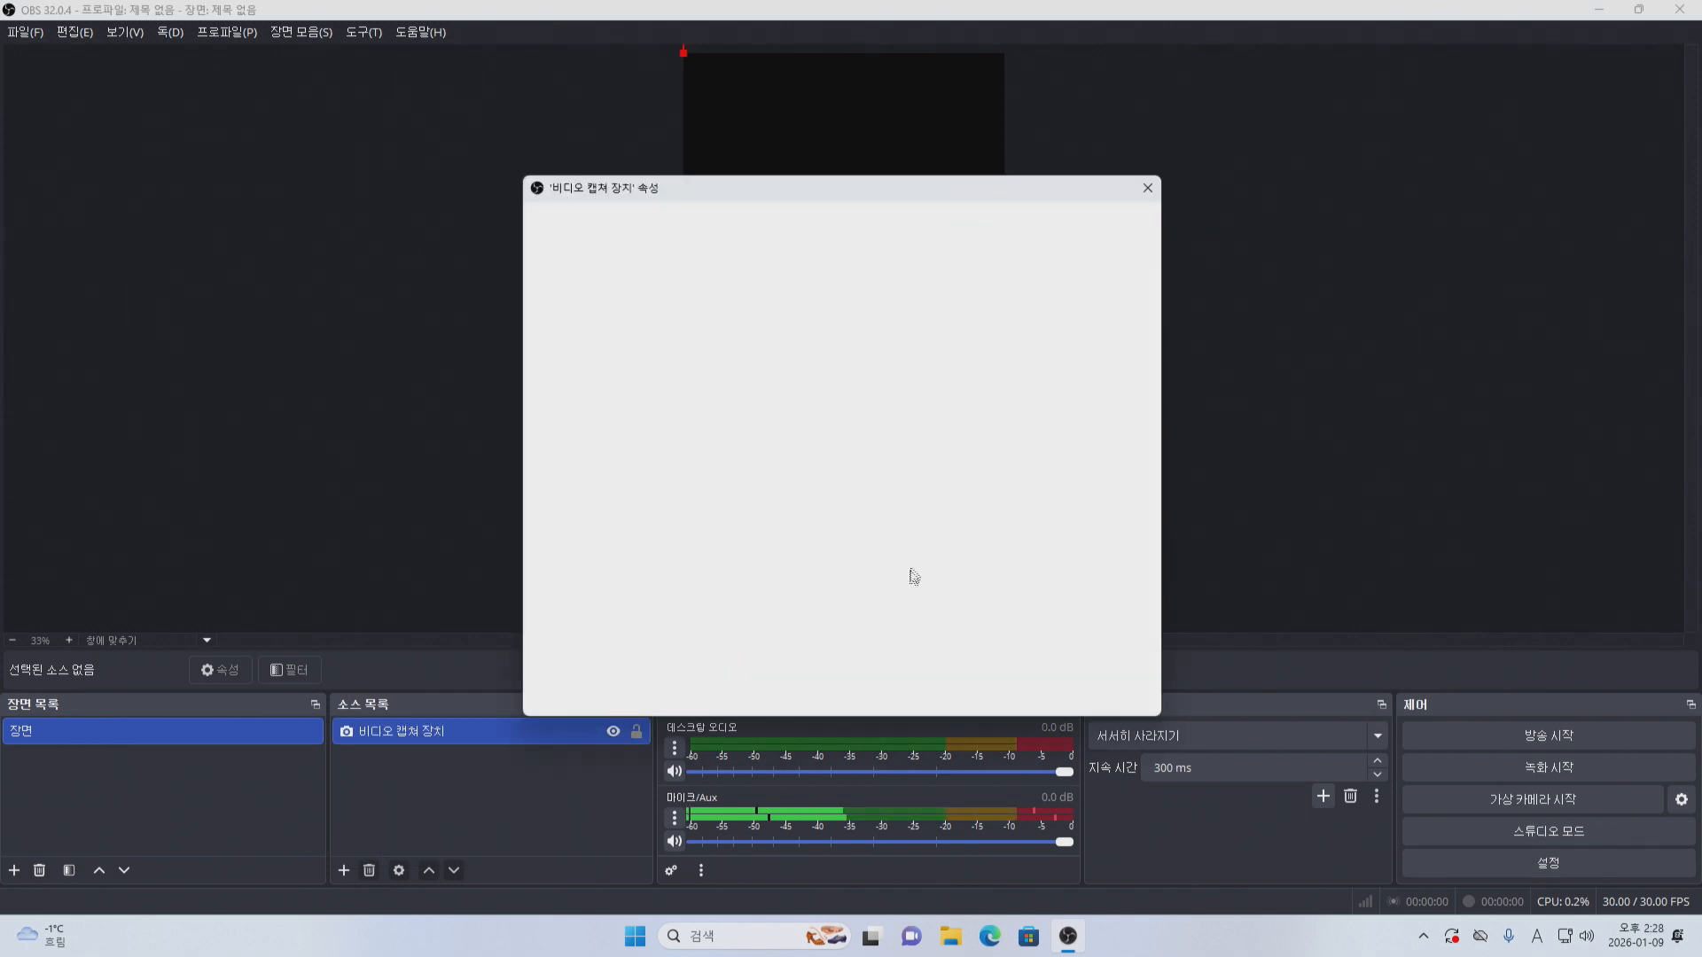
pyautogui.click(828, 475)
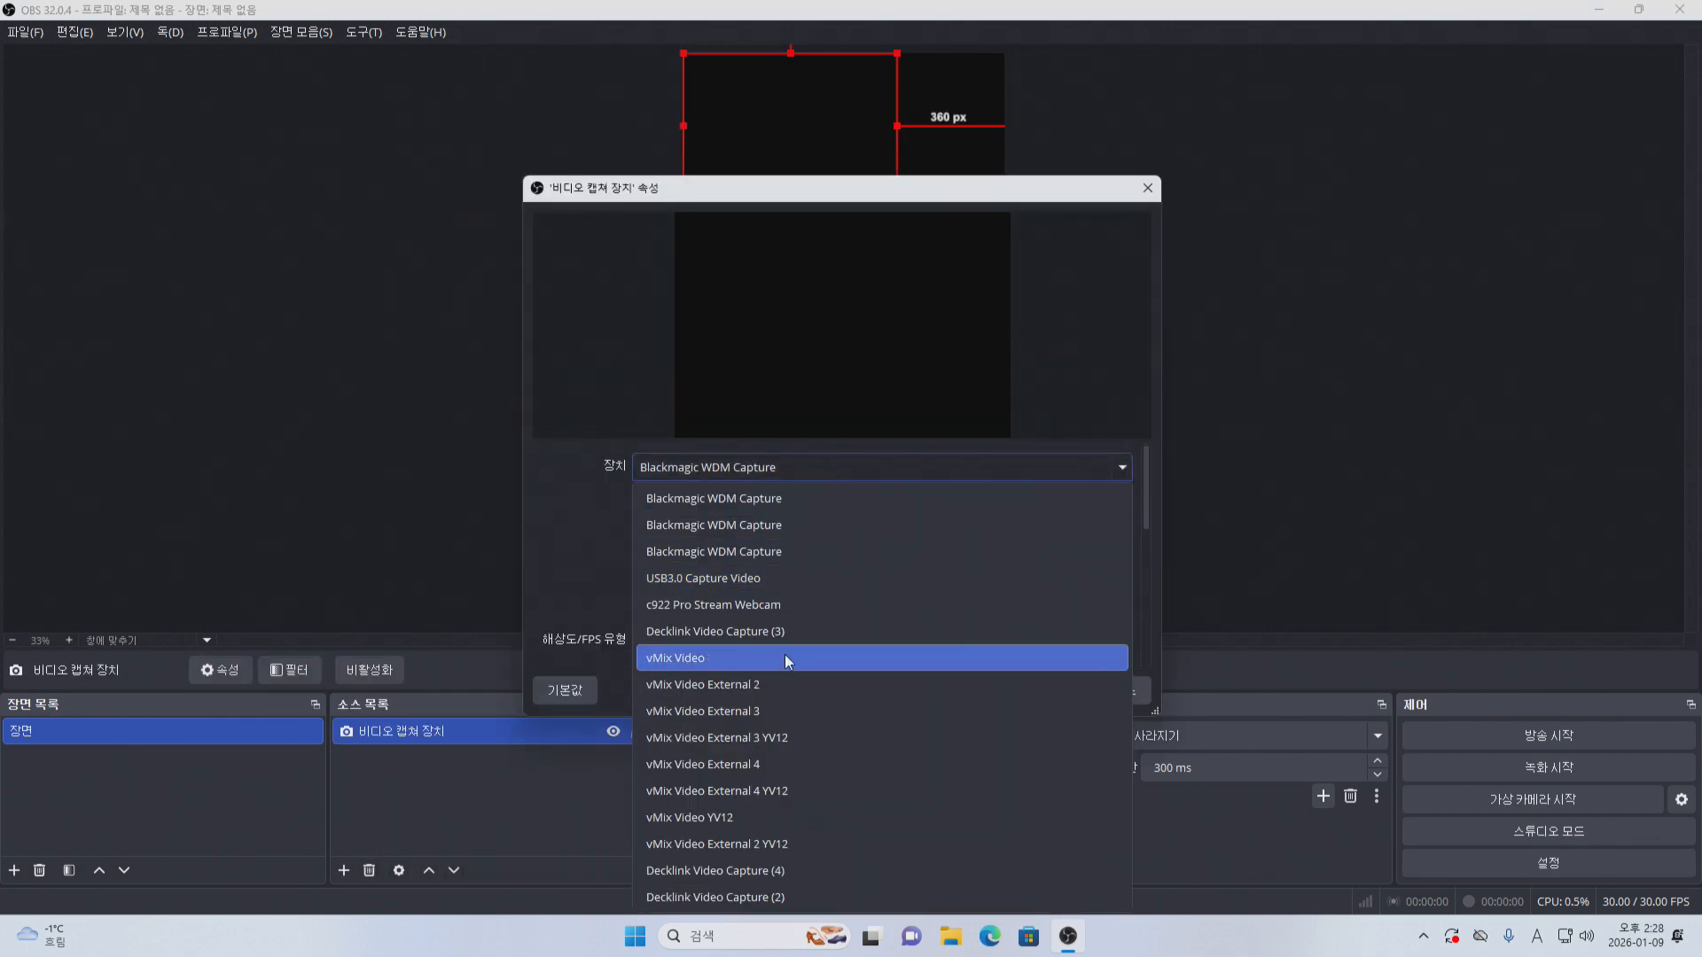
pyautogui.click(736, 577)
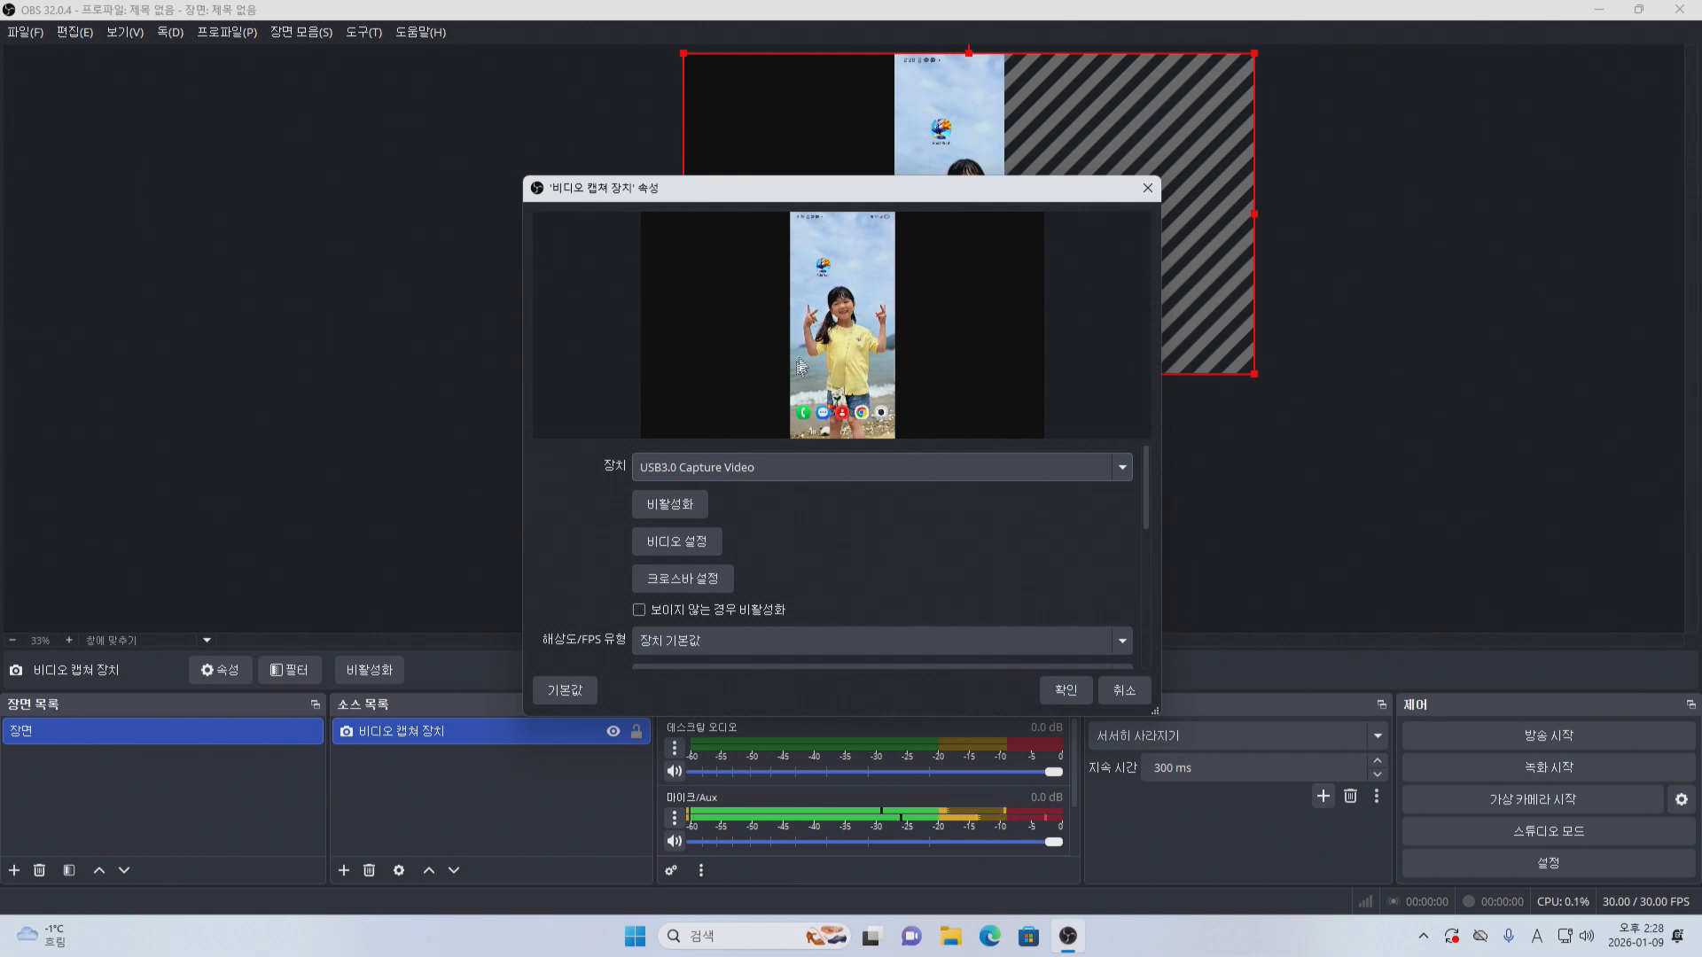
# Set the capture device's resolution type to custom with a resolution of 1920x1080 and accept its properties.
pyautogui.scroll(-1, 971, 571)
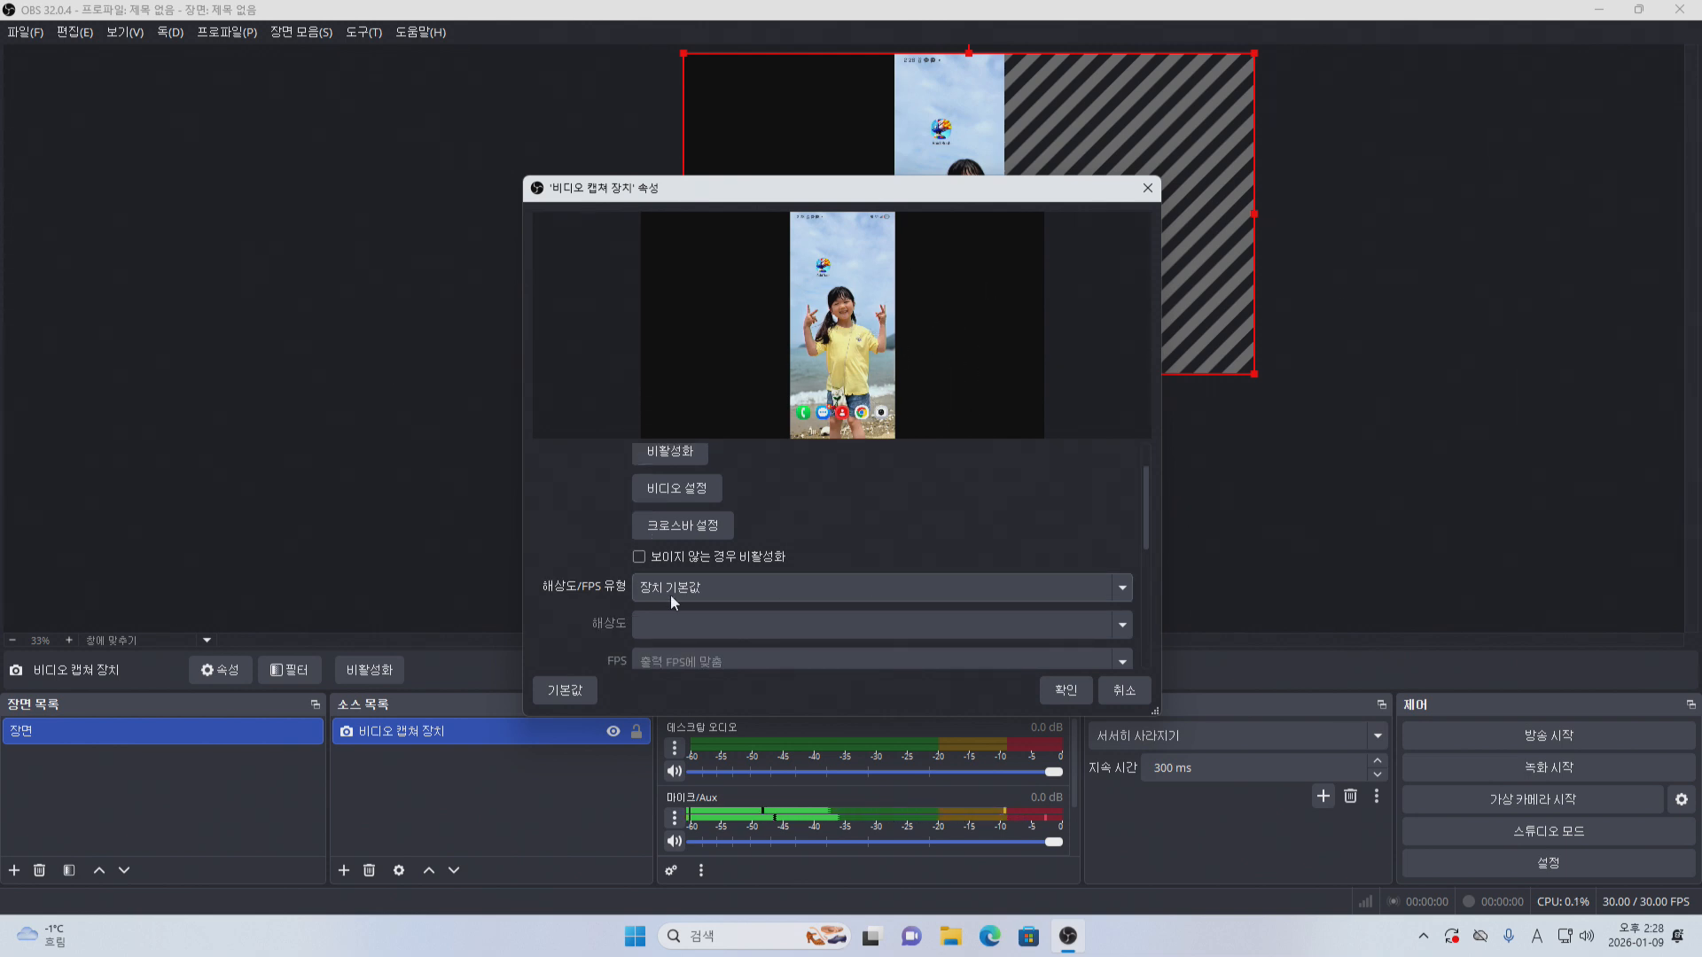
pyautogui.click(736, 585)
pyautogui.click(682, 646)
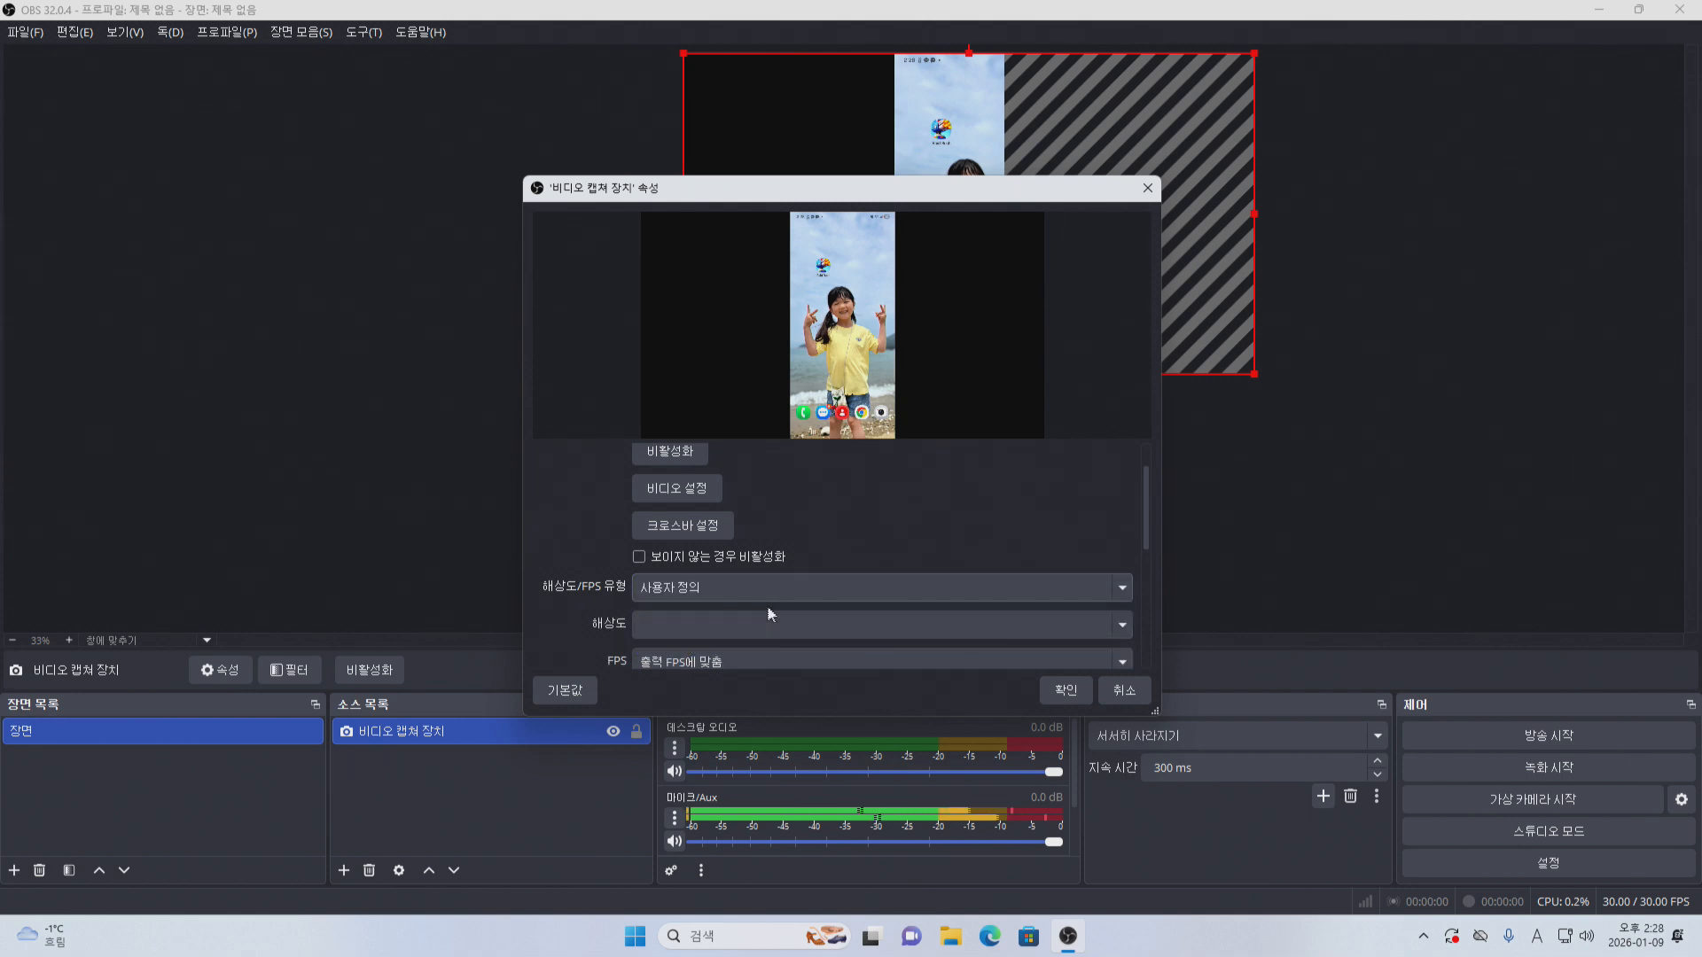
pyautogui.click(989, 631)
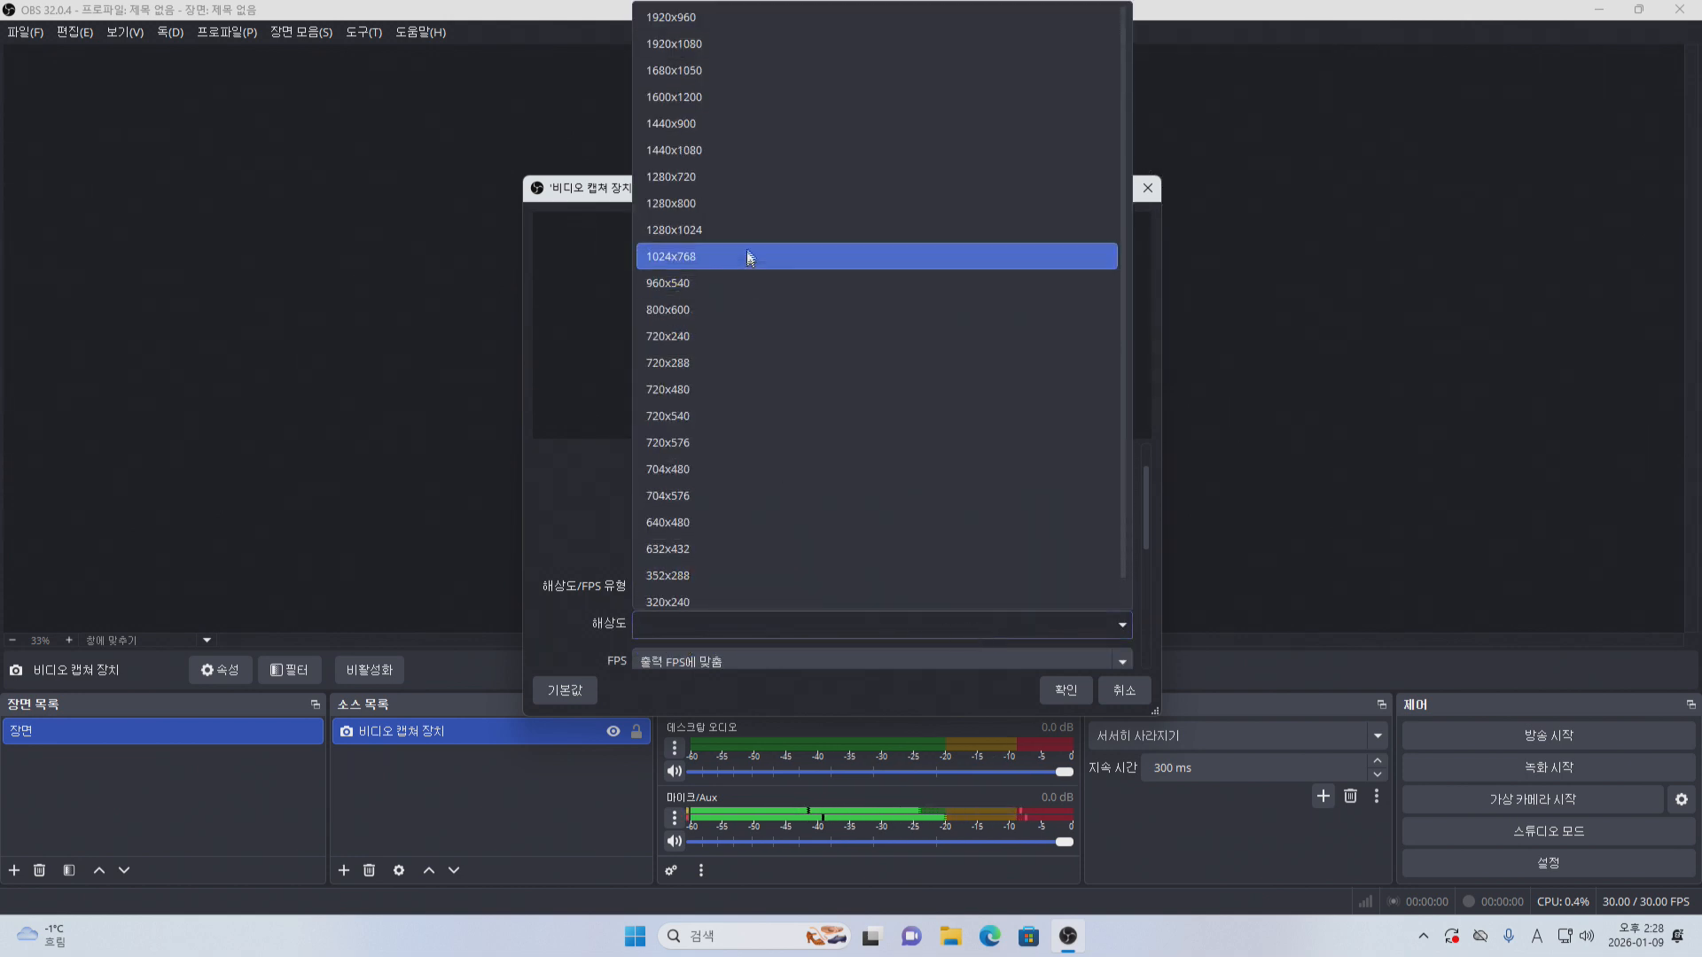
pyautogui.click(794, 43)
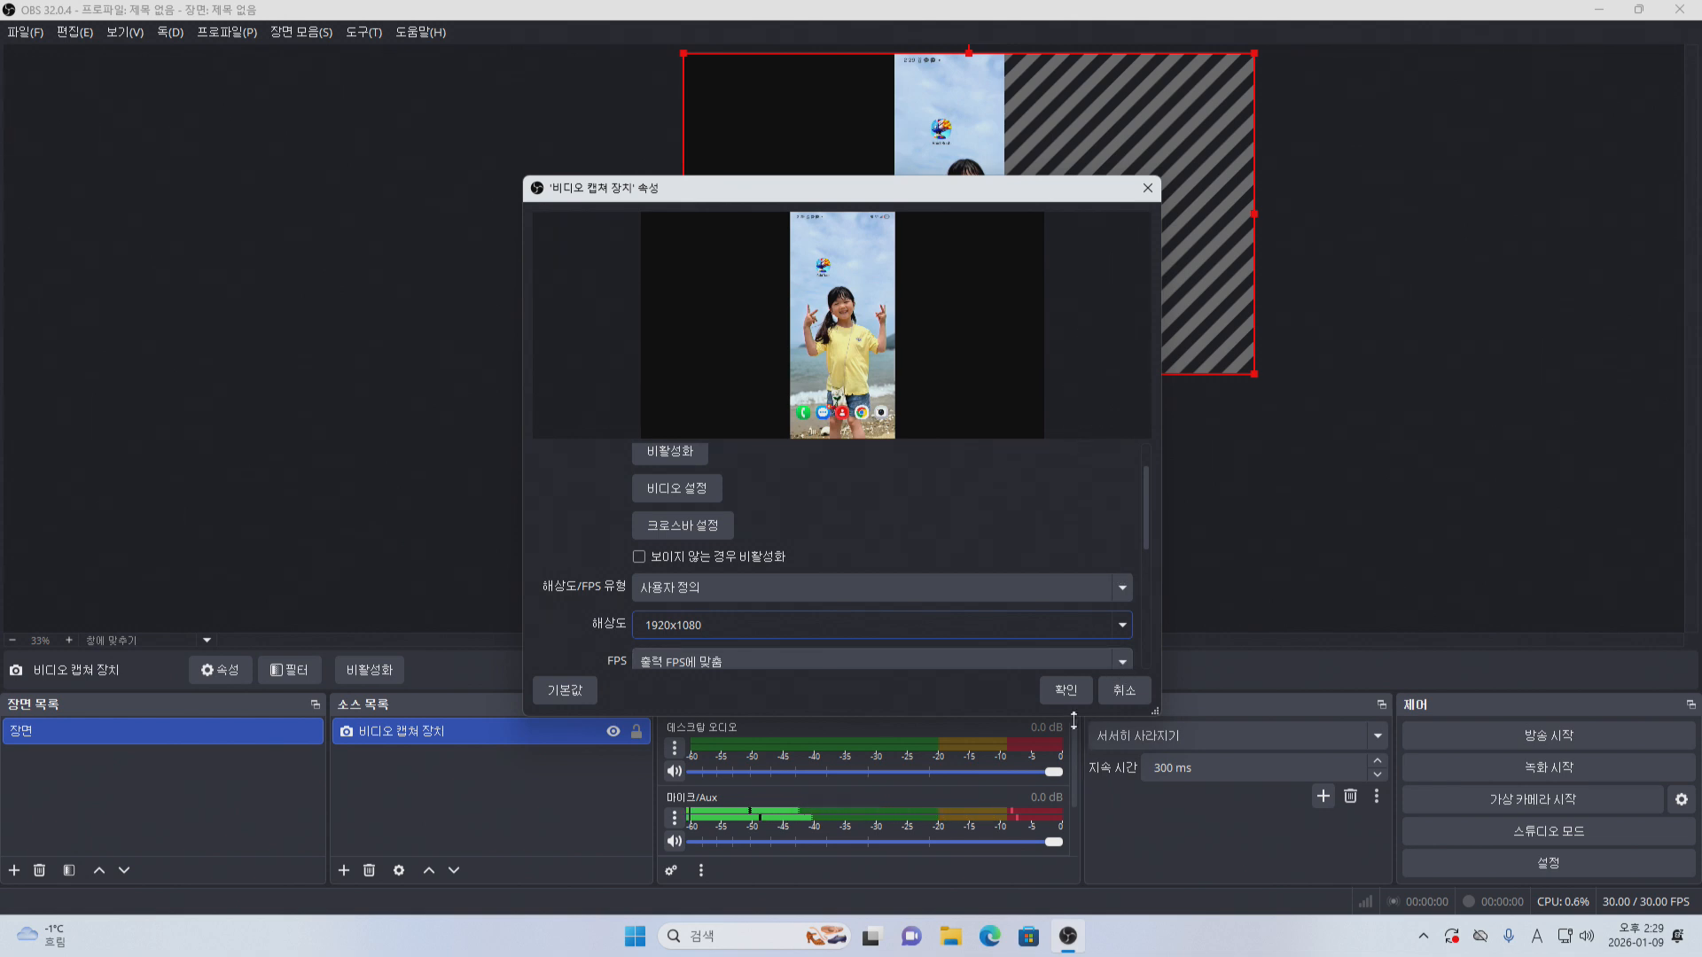
pyautogui.click(1067, 690)
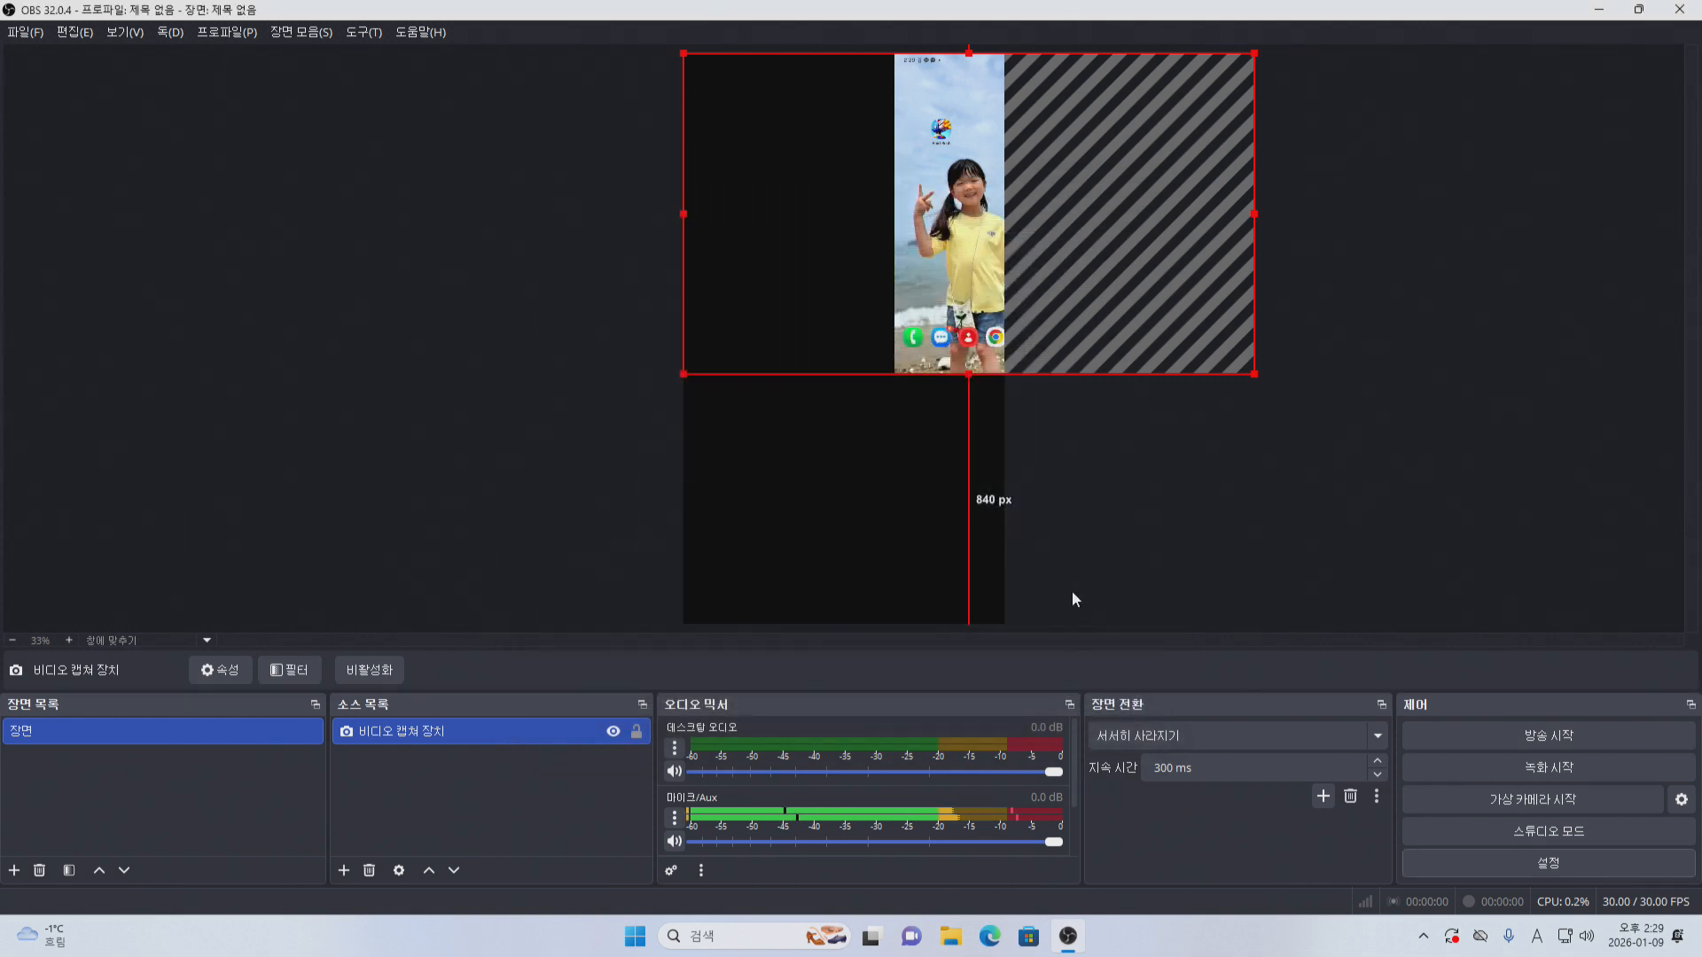
# Reposition and enlarge the video capture source until the upright phone screen fills the vertical canvas's height.
pyautogui.moveTo(993, 281); pyautogui.dragTo(710, 235)
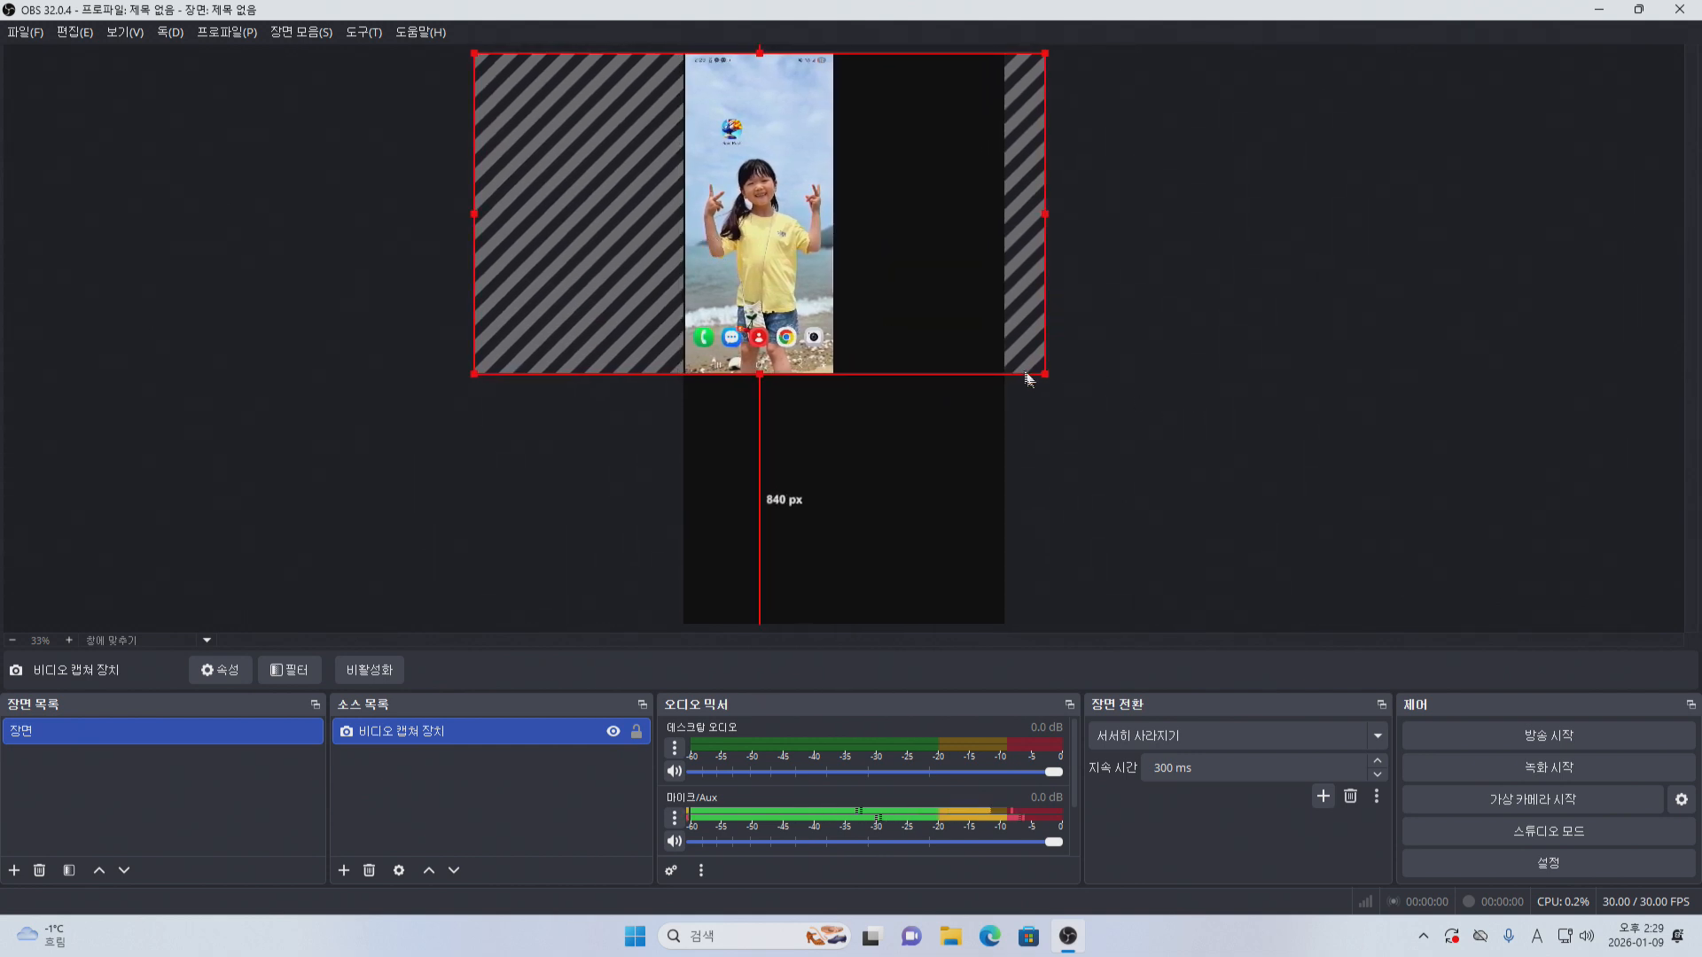
pyautogui.moveTo(1046, 374); pyautogui.dragTo(1452, 632)
pyautogui.moveTo(1221, 428); pyautogui.dragTo(1063, 412)
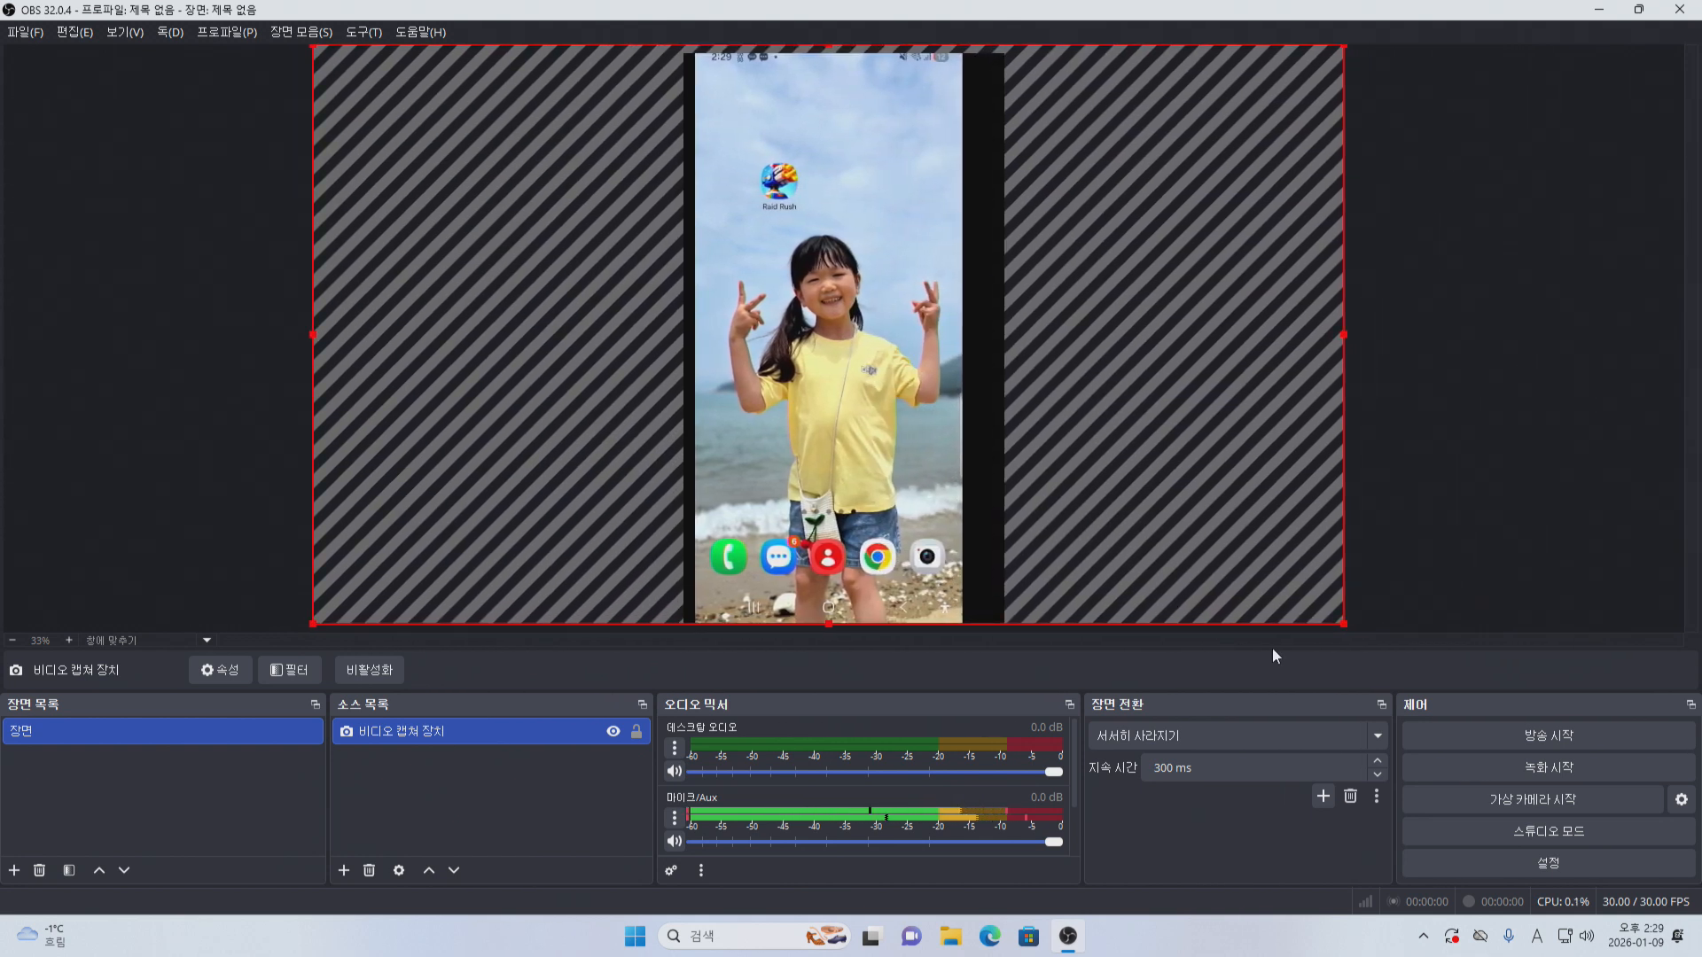
# Shrink the video capture source and place it around the middle of the vertical canvas.
pyautogui.moveTo(1268, 601); pyautogui.dragTo(794, 317)
pyautogui.moveTo(574, 205); pyautogui.dragTo(952, 332)
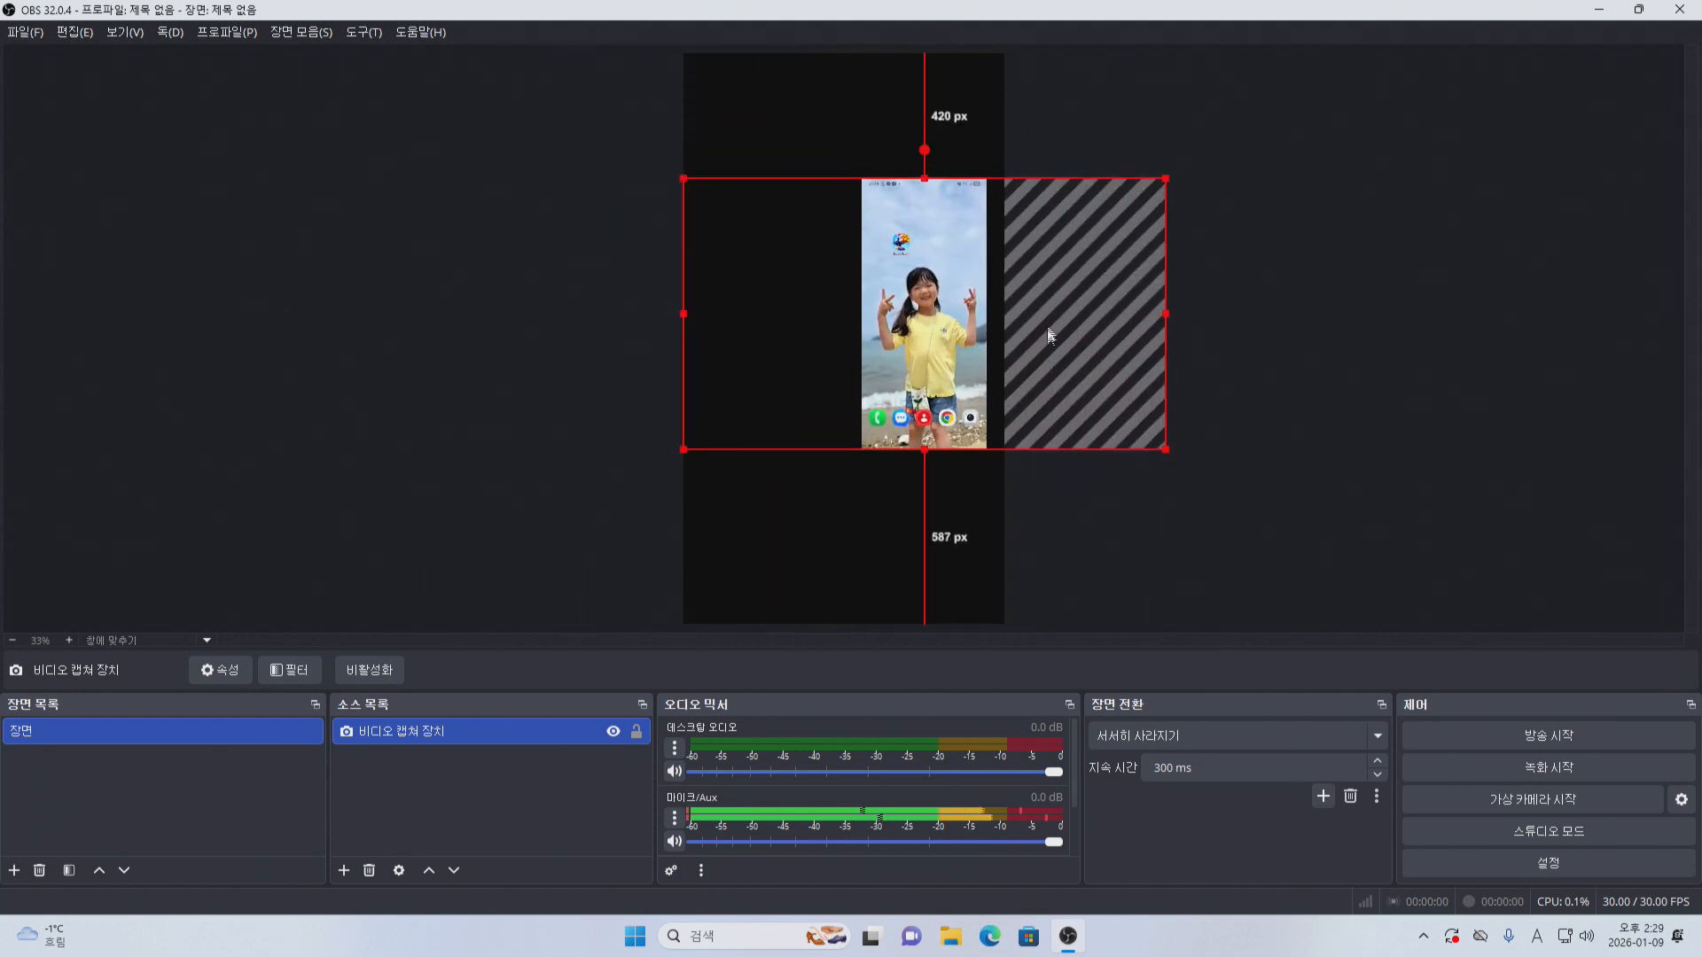
pyautogui.rightClick(905, 304)
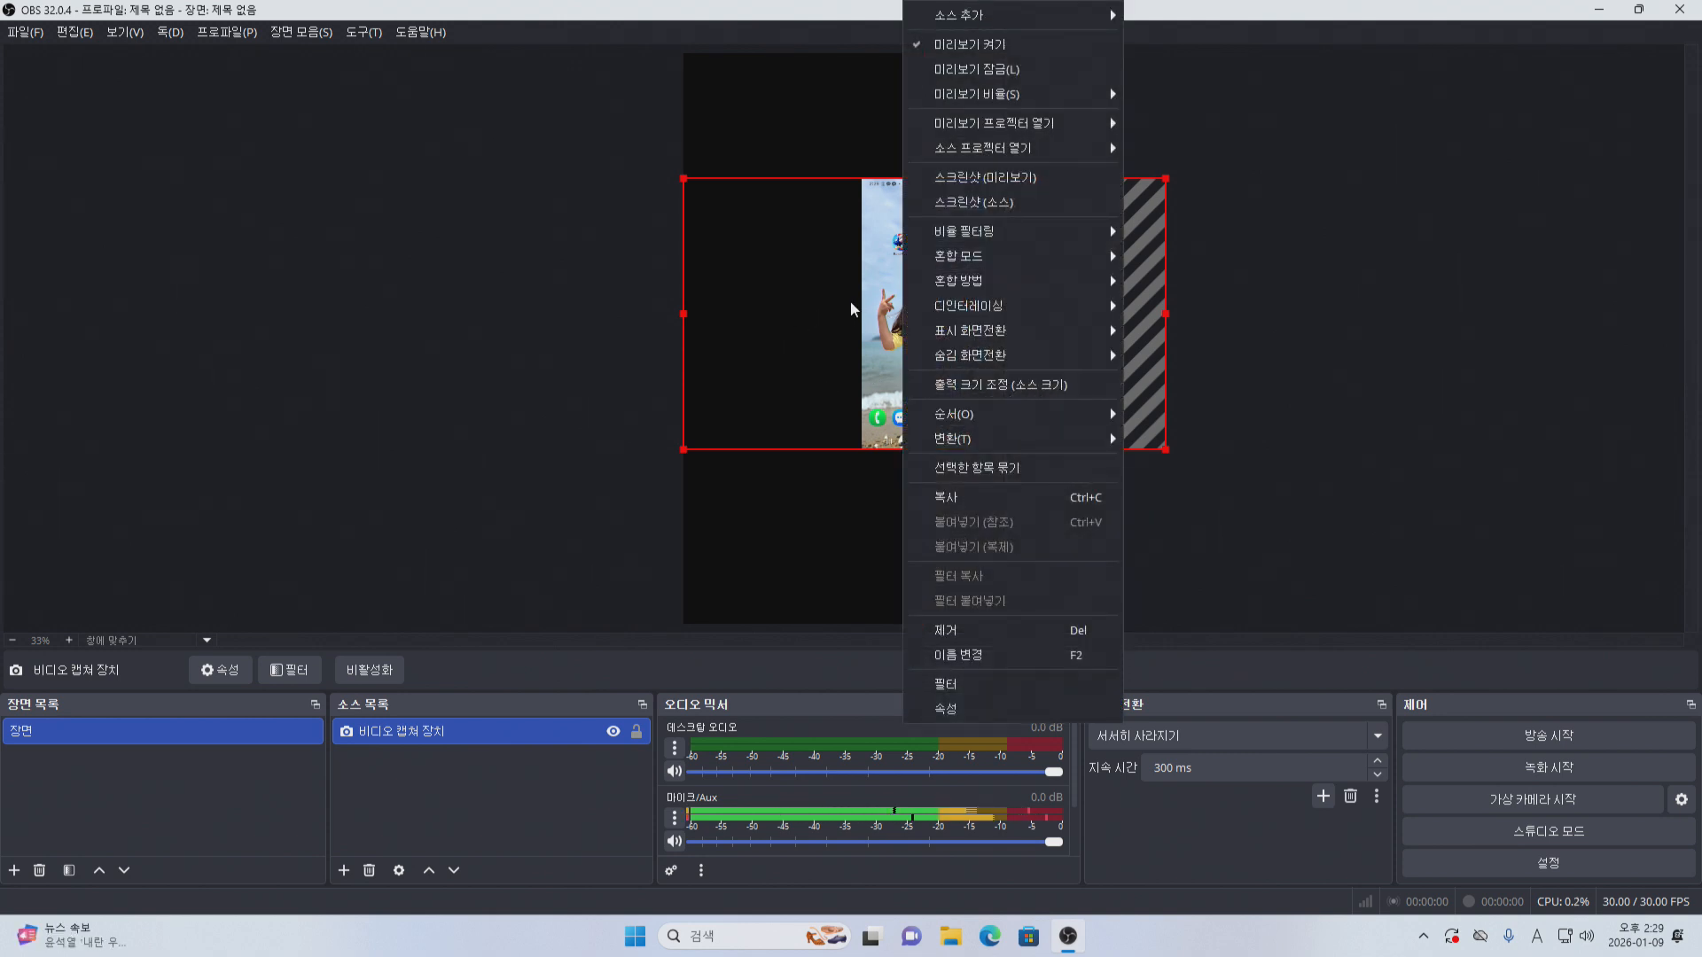
pyautogui.click(1521, 340)
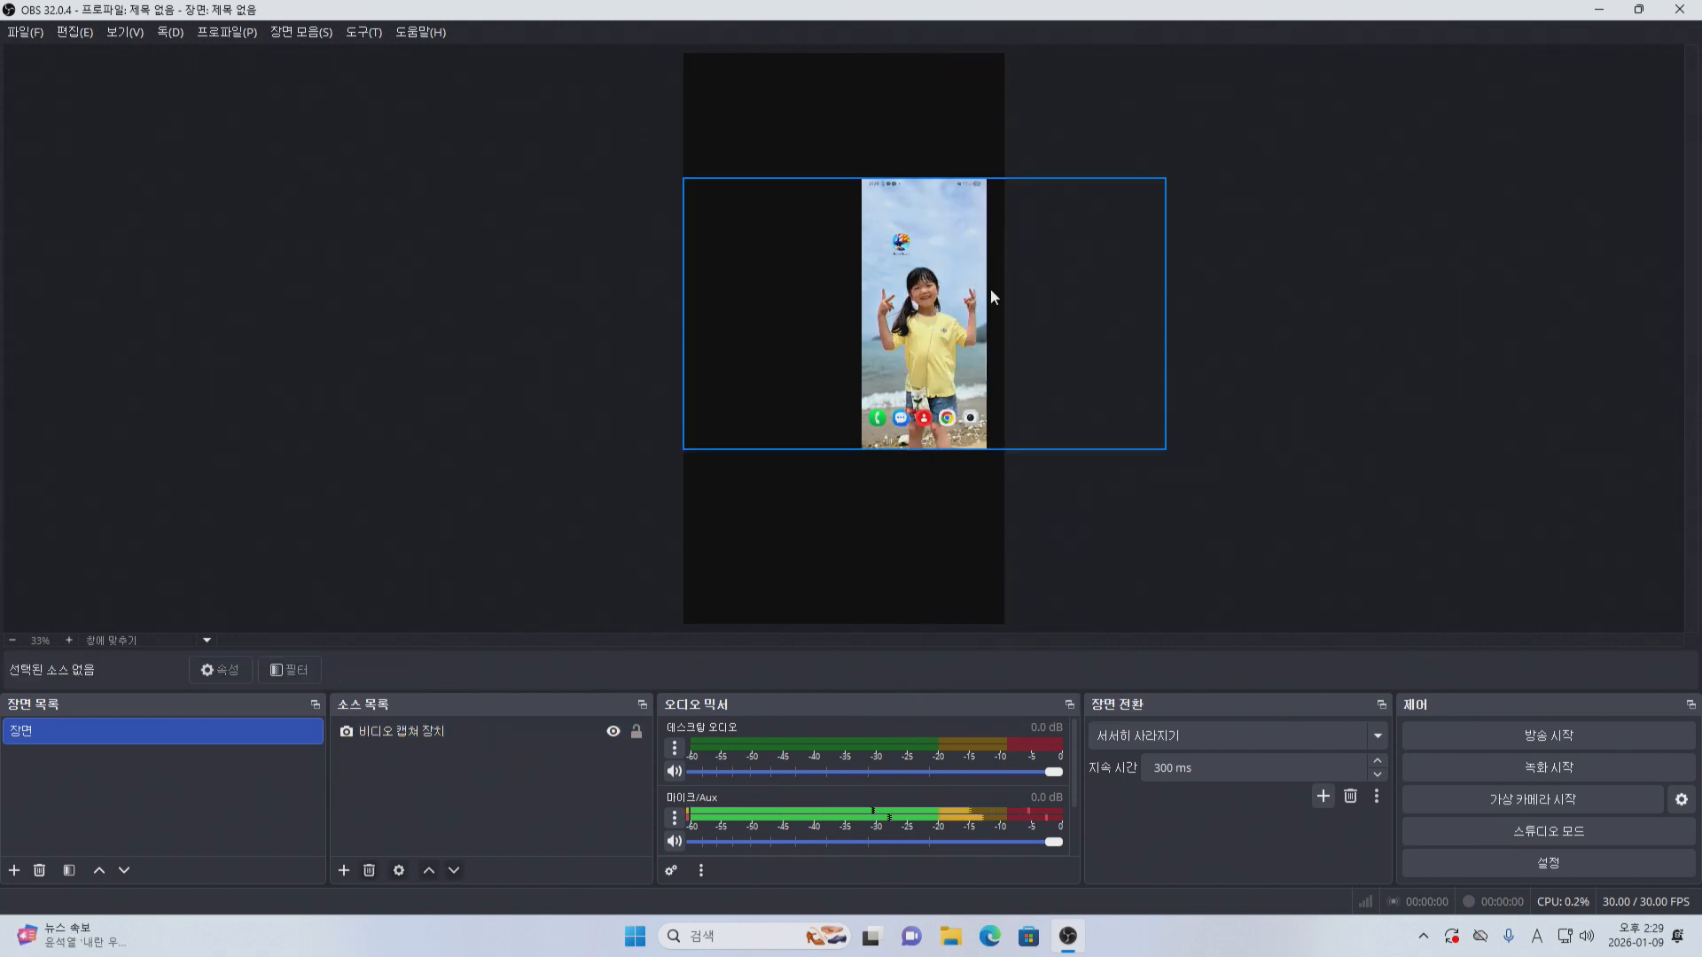
# Rotate the video capture source 90 degrees clockwise.
pyautogui.rightClick(956, 287)
pyautogui.click(898, 290)
pyautogui.rightClick(898, 291)
pyautogui.click(826, 275)
pyautogui.rightClick(929, 269)
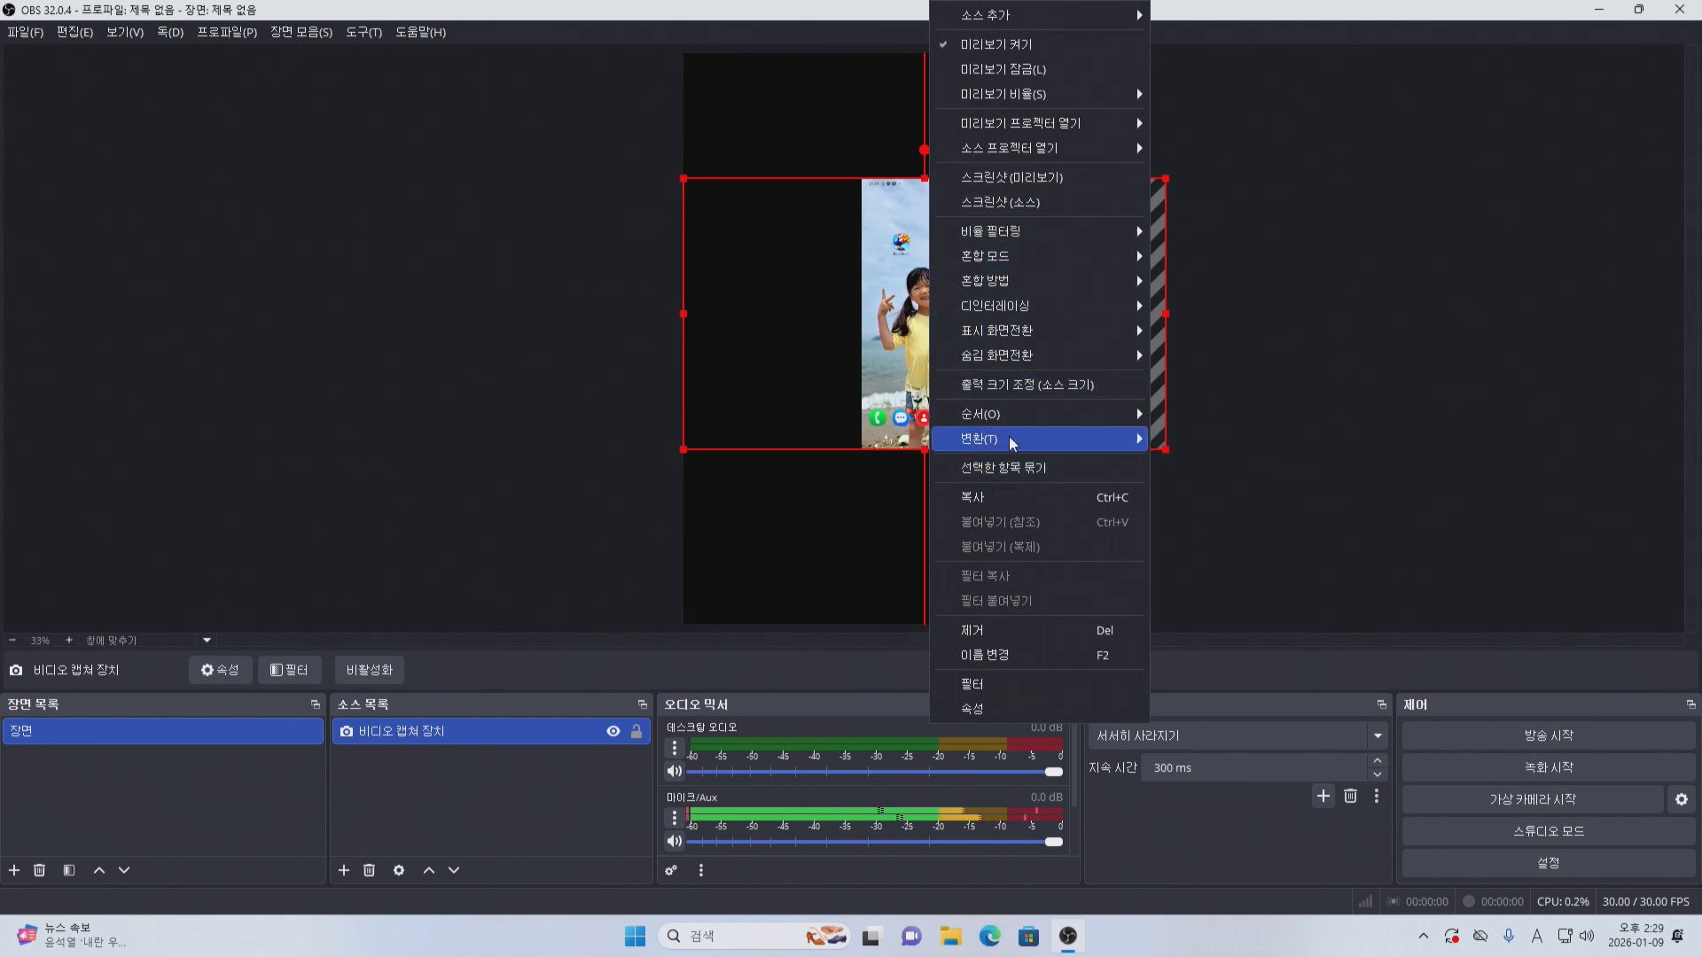
pyautogui.moveTo(1013, 441)
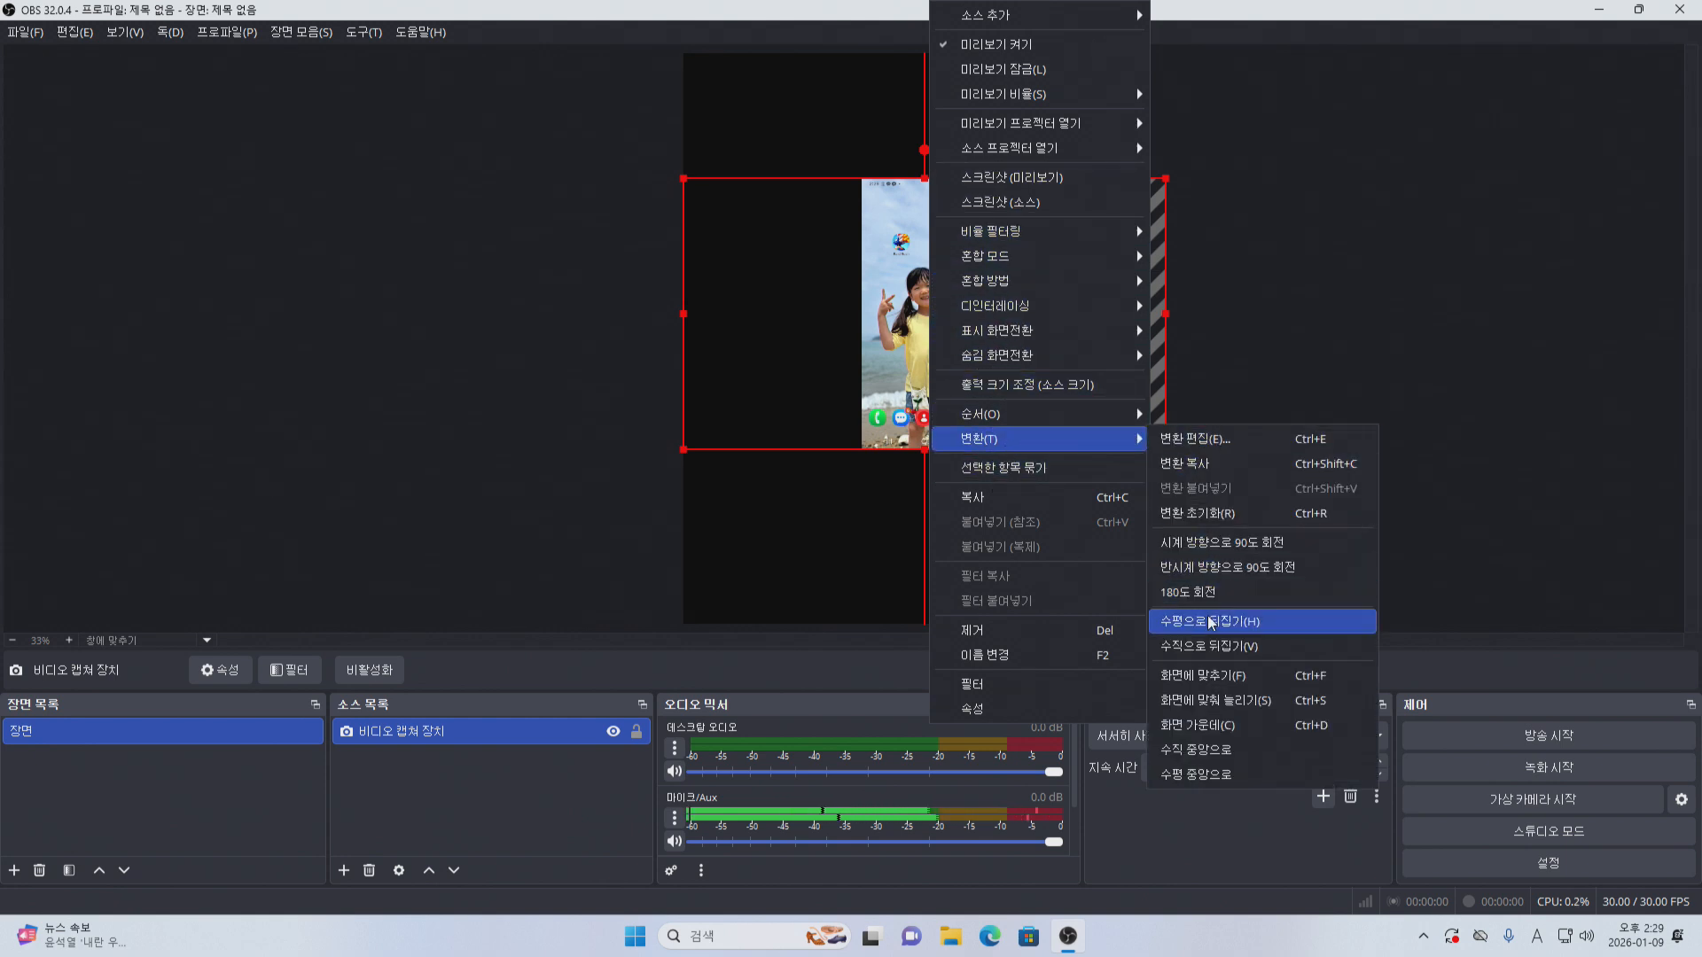
pyautogui.click(1213, 542)
# Align the rotated capture source with the canvas's upper-left corner and scale it to fill the whole 1080x1920 canvas.
pyautogui.moveTo(831, 390); pyautogui.dragTo(832, 265)
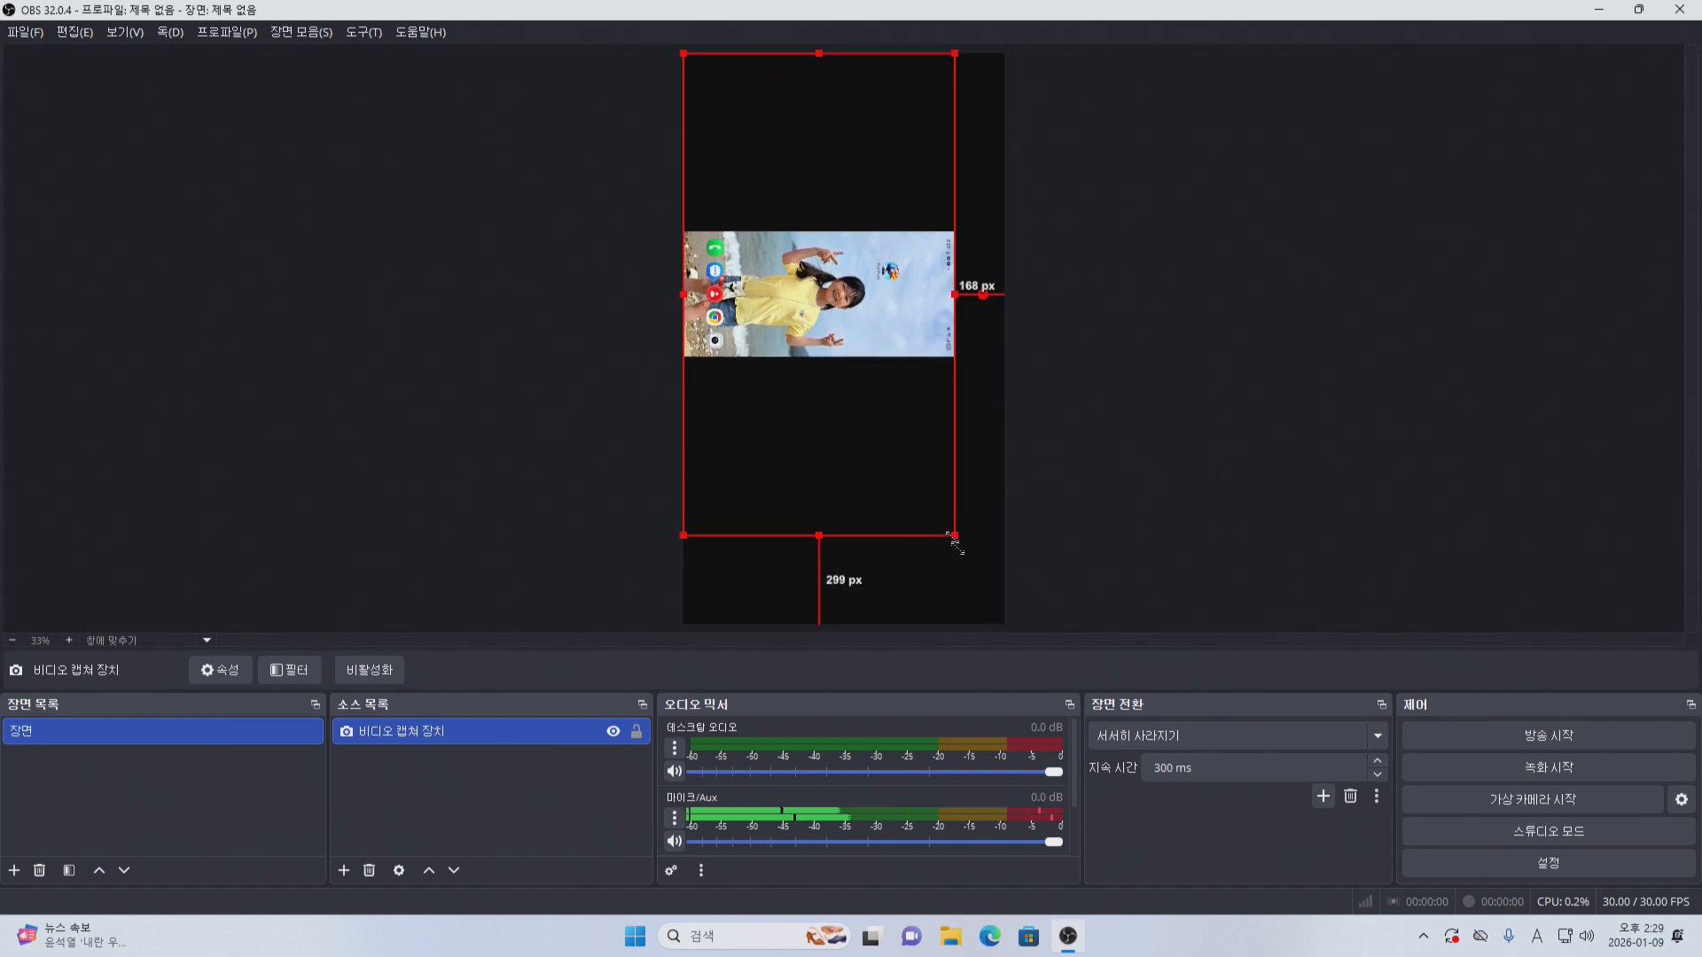
pyautogui.moveTo(955, 536); pyautogui.dragTo(1001, 617)
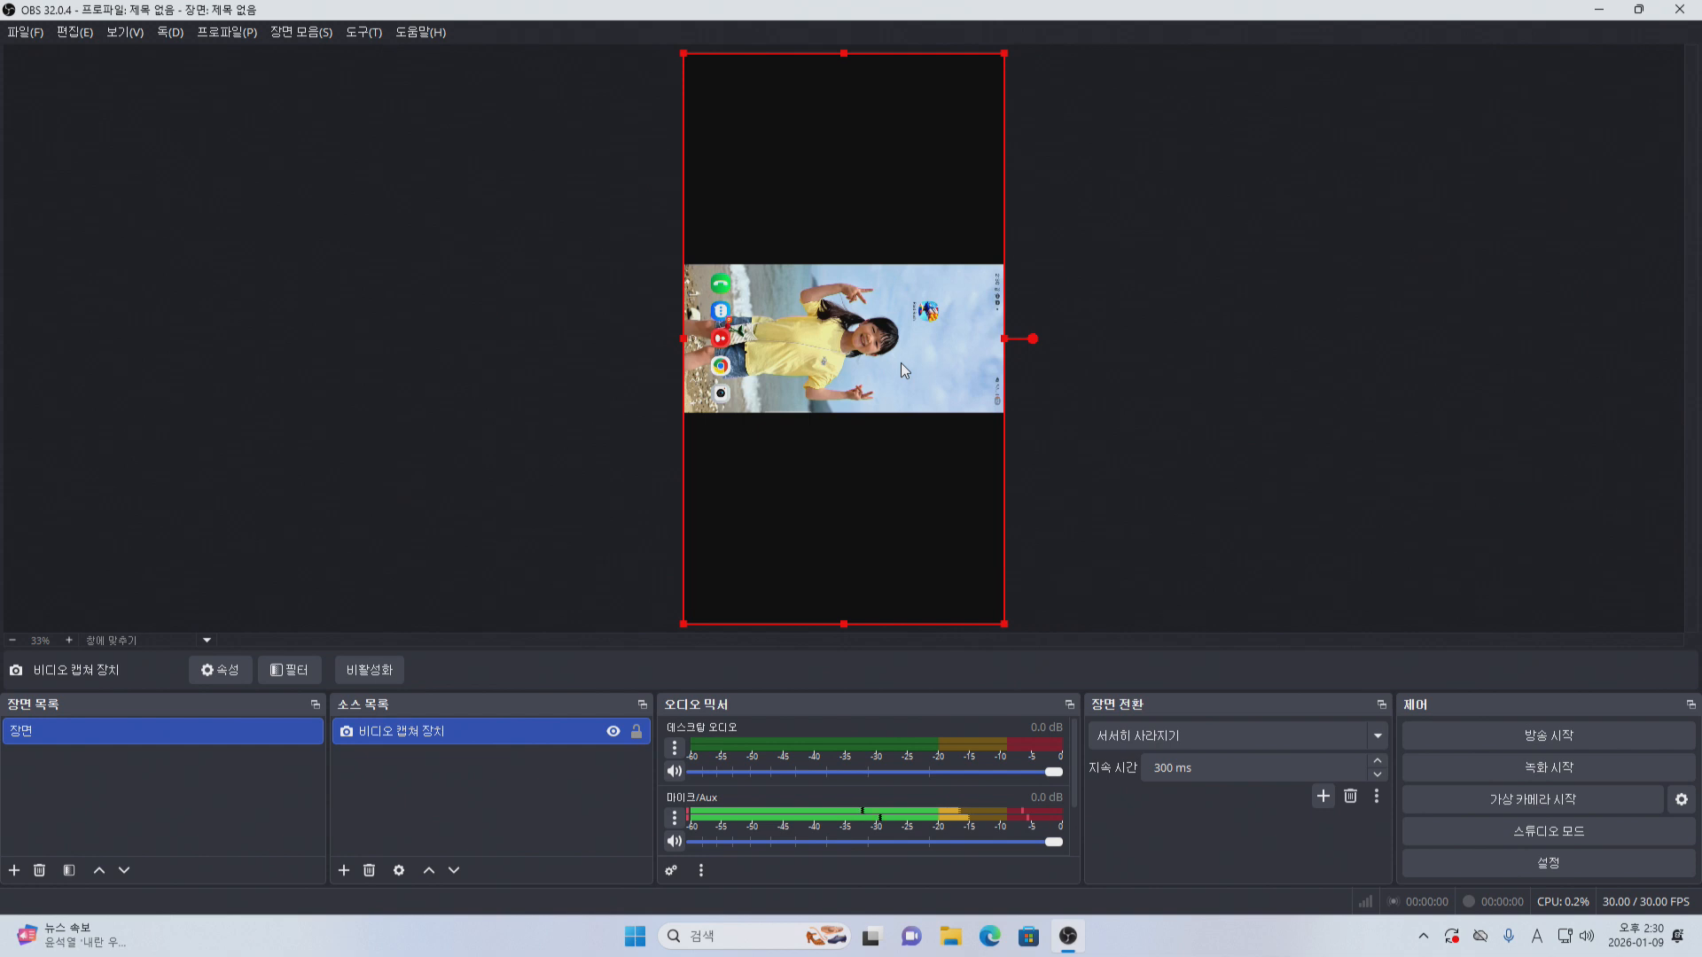
pyautogui.click(1385, 382)
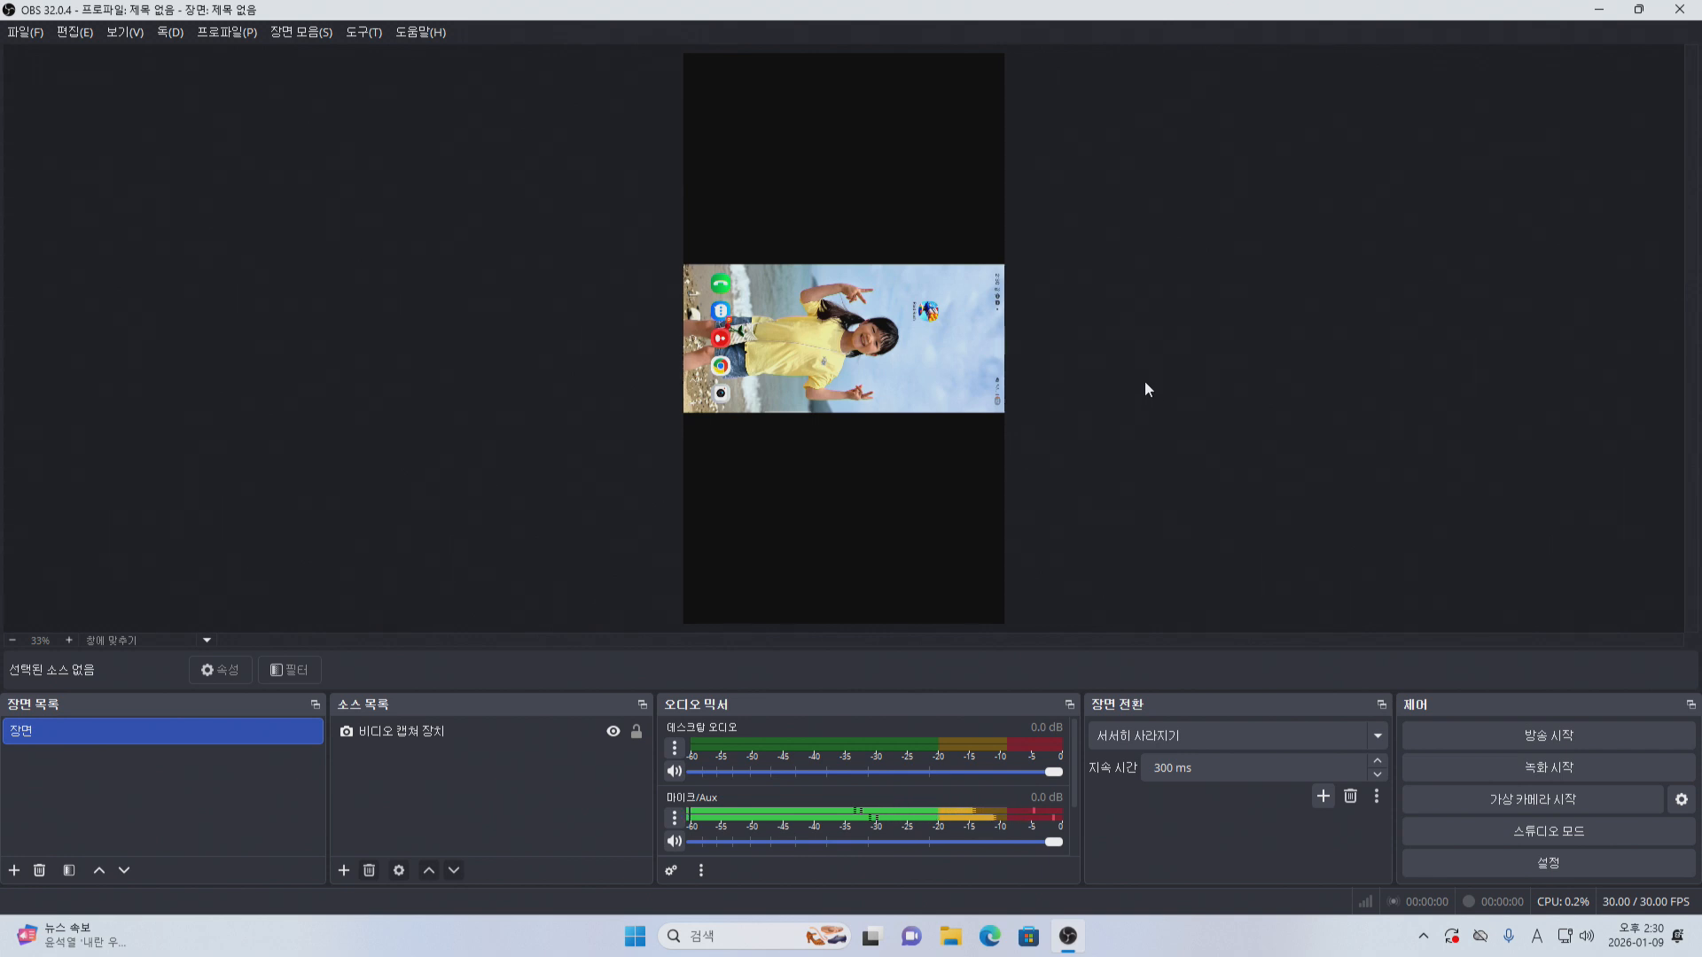
# Add a new scene 장면 2 and create the video capture device source 비디오 캡쳐 장치 2 in it.
pyautogui.click(14, 869)
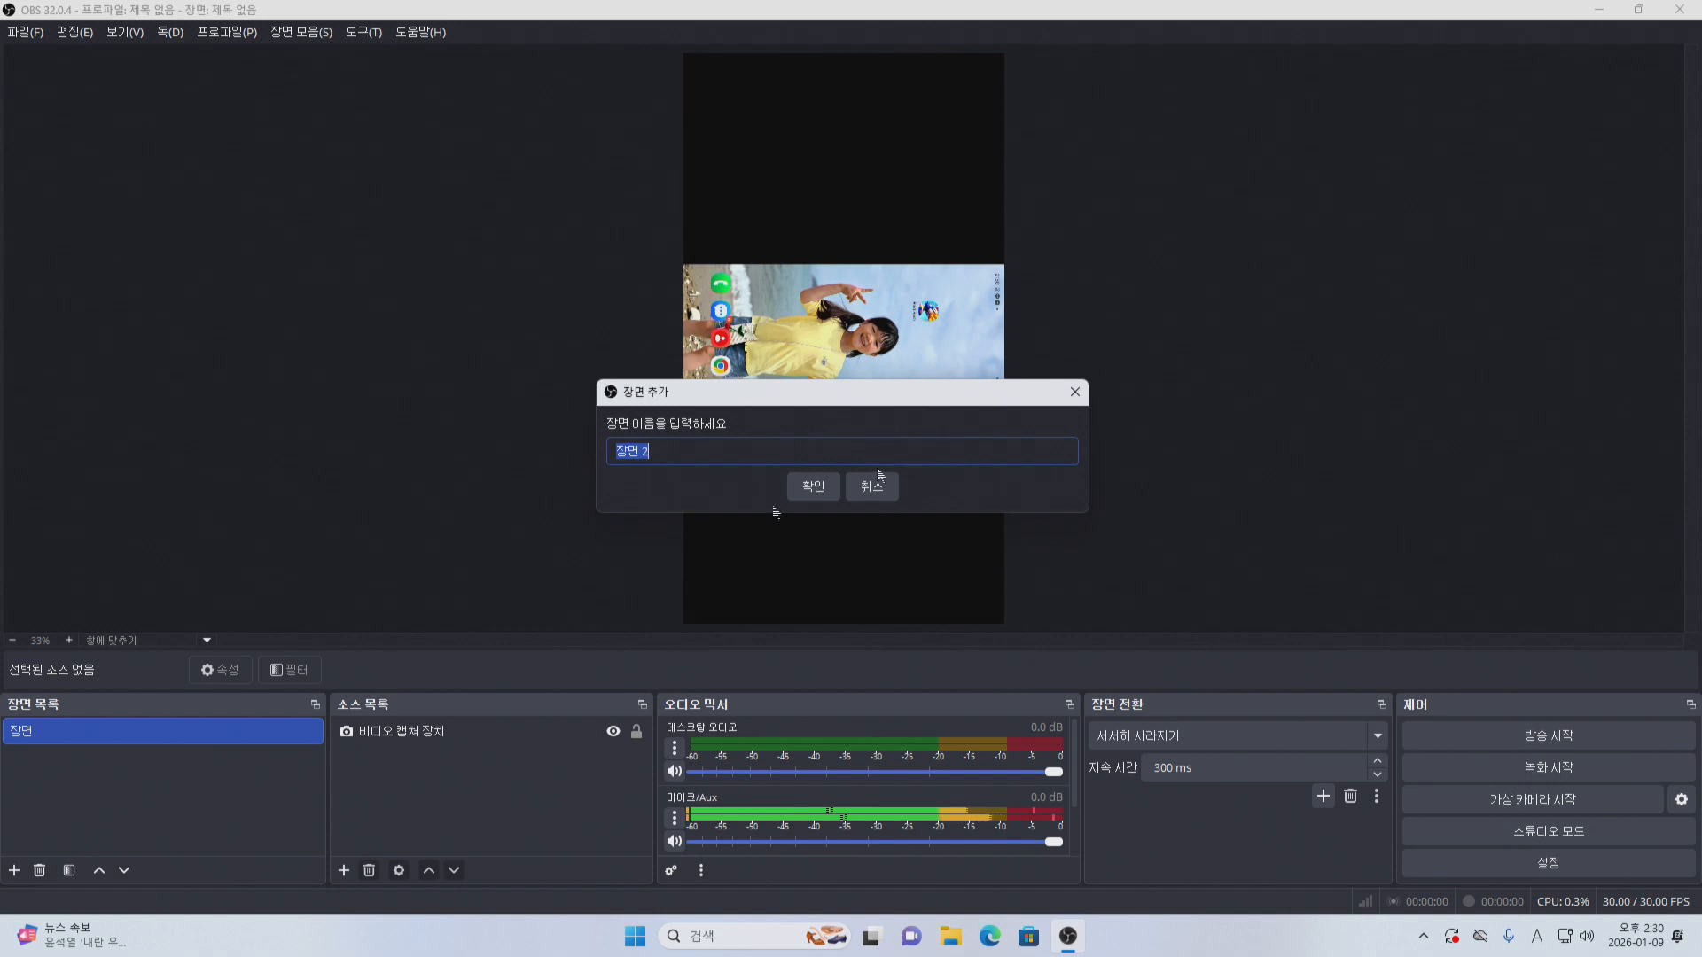
pyautogui.click(795, 489)
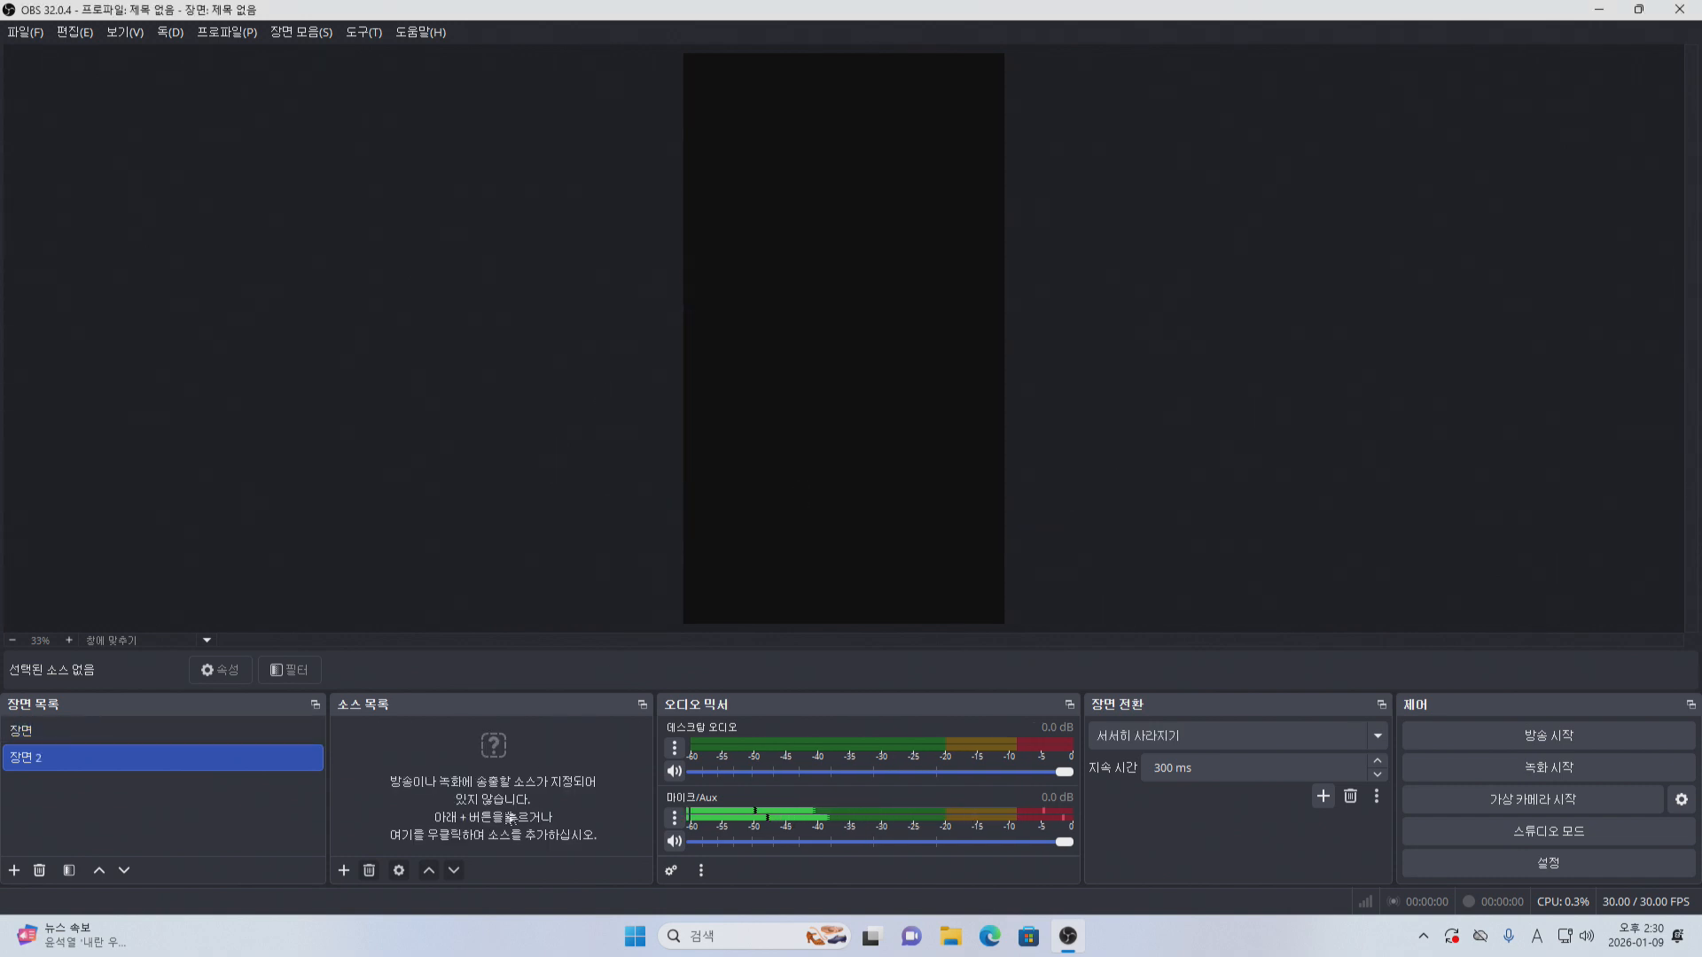
pyautogui.click(344, 870)
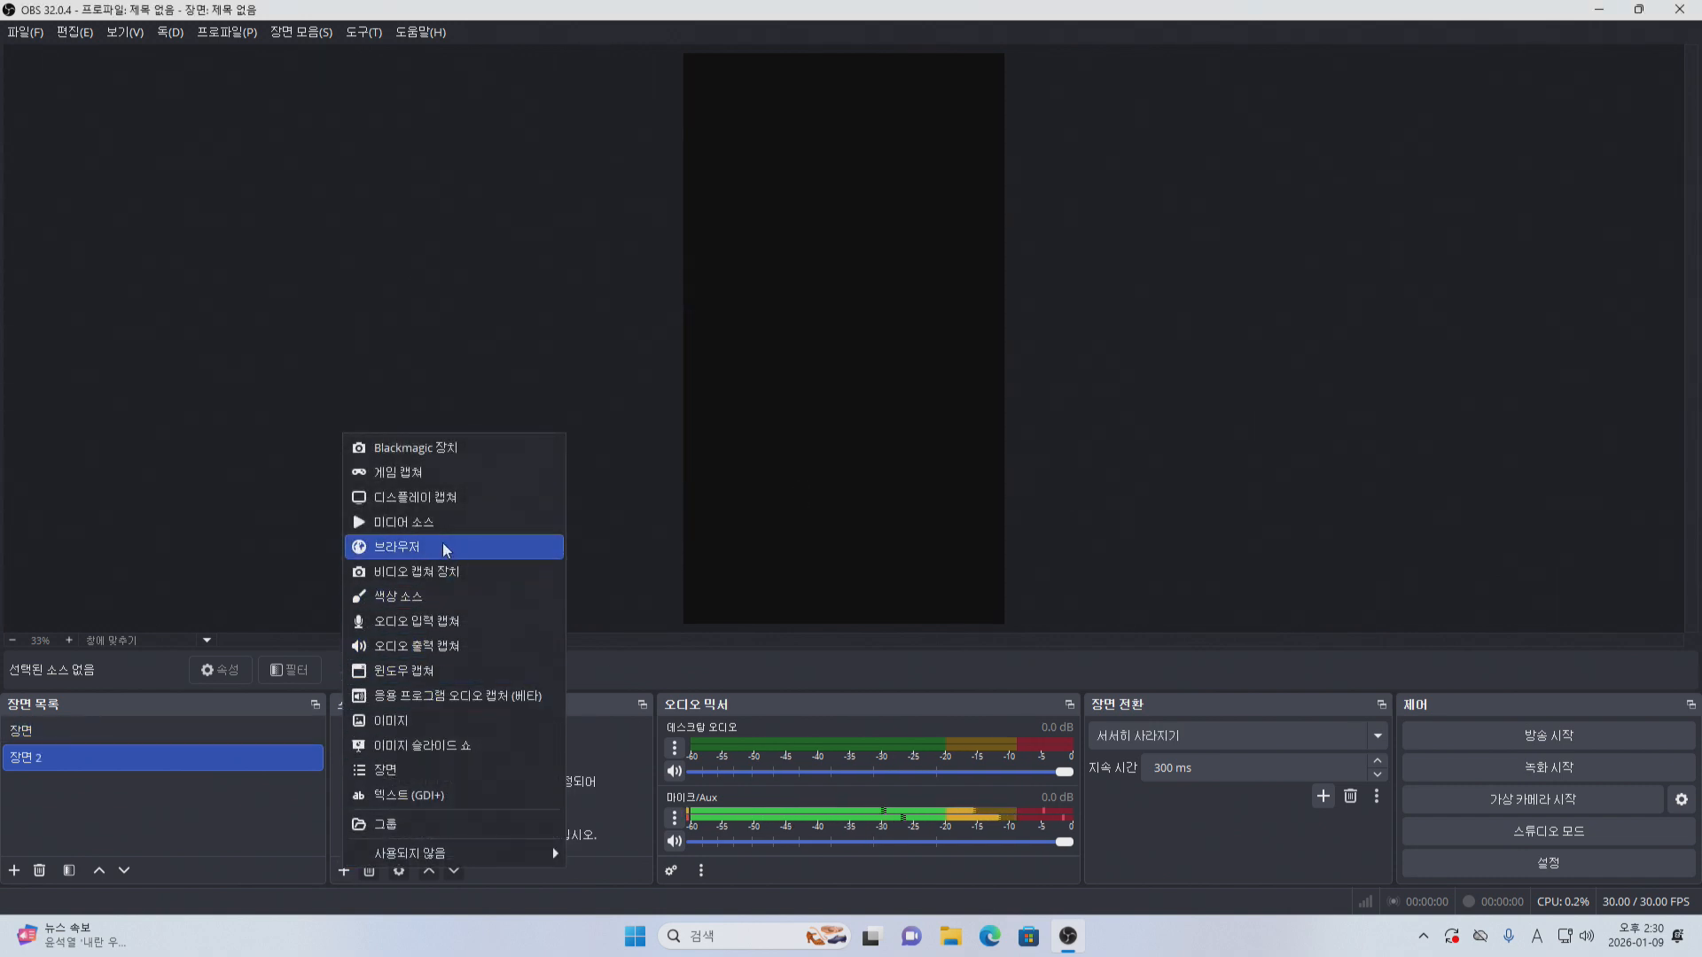
pyautogui.click(461, 571)
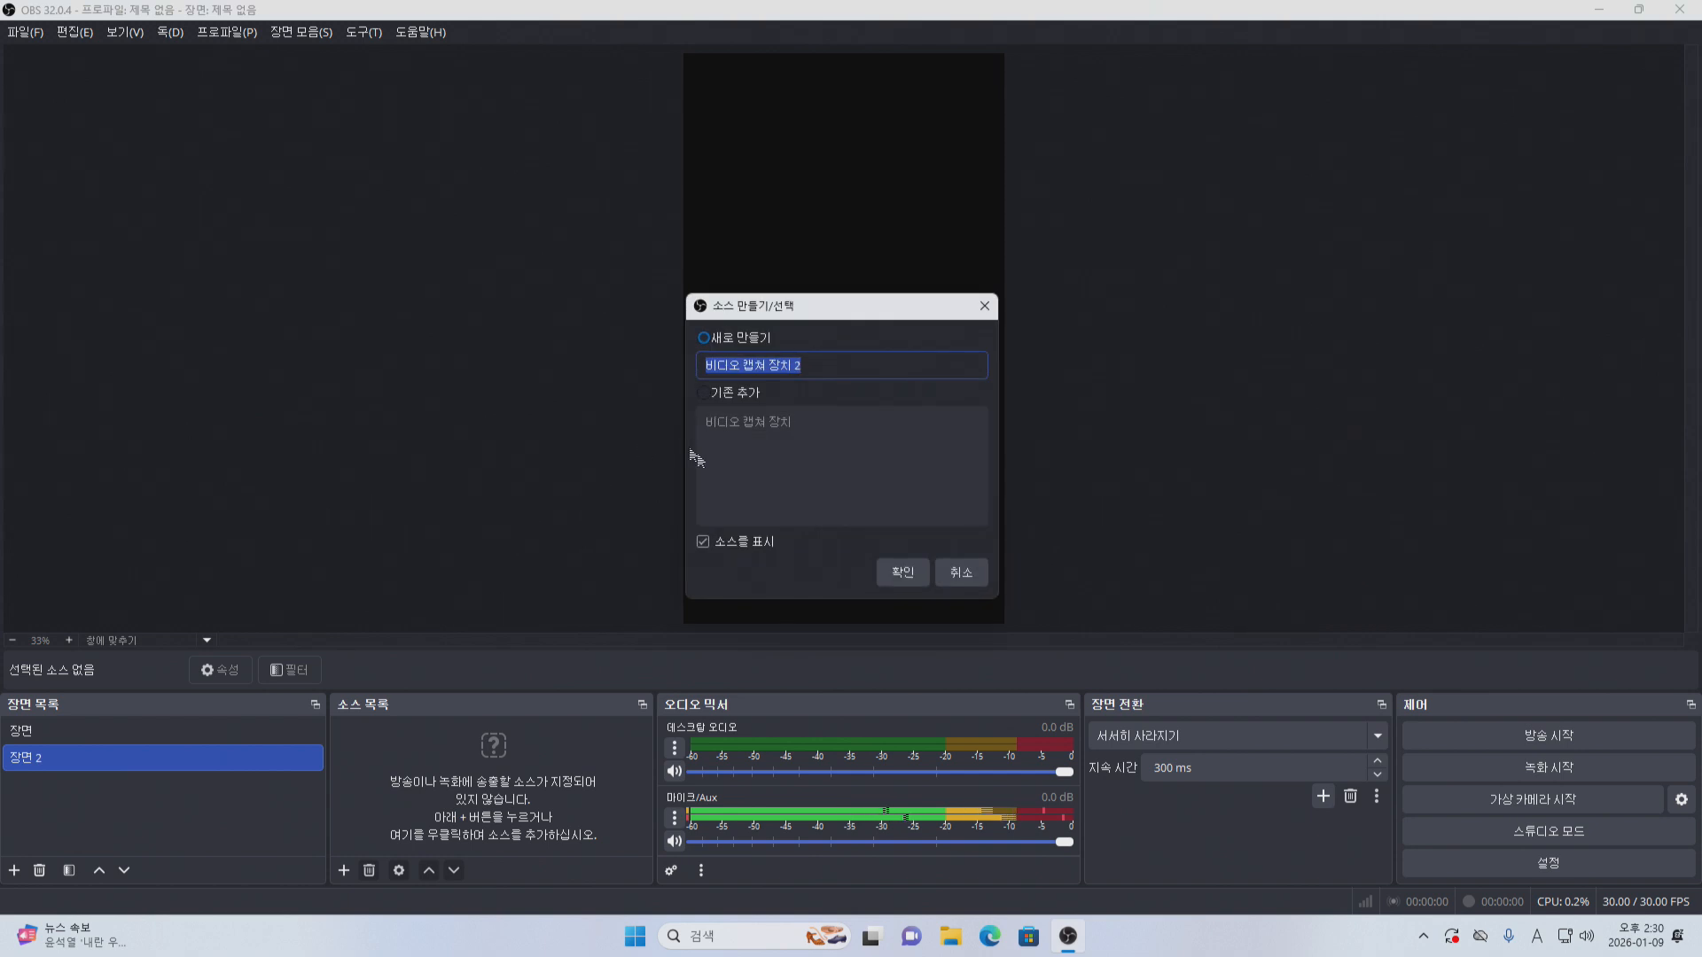
pyautogui.click(912, 571)
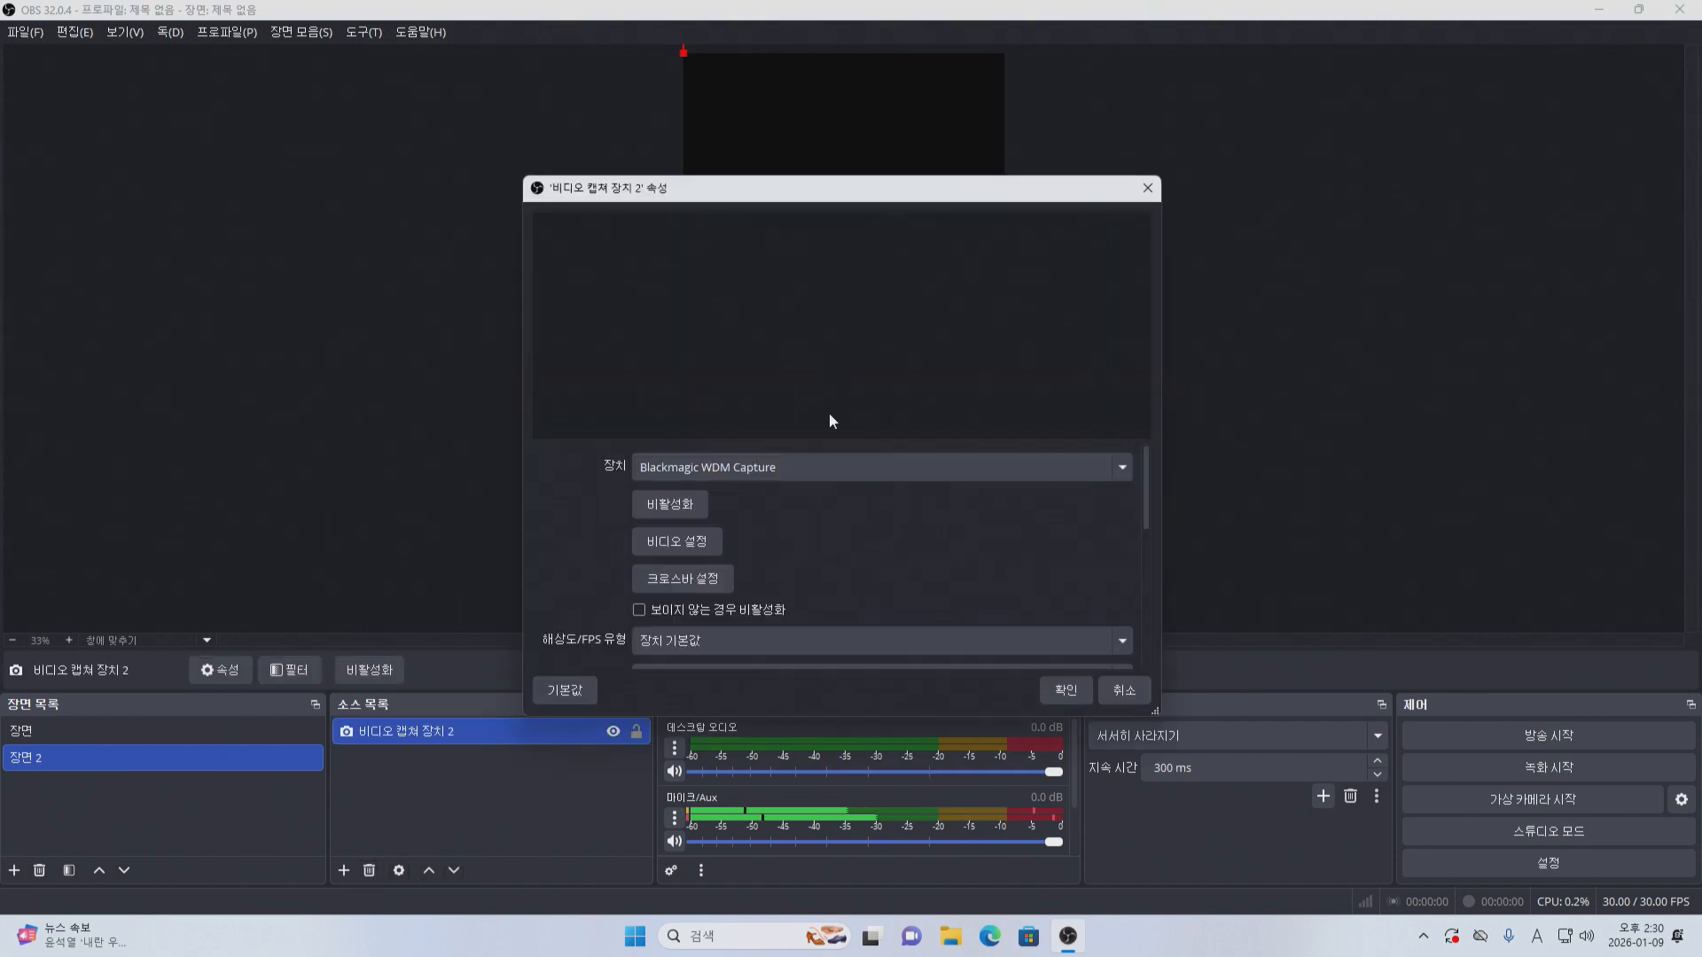
# Set the new capture source's device to c922 Pro Stream Webcam with a custom resolution of 1920x1080.
pyautogui.click(829, 480)
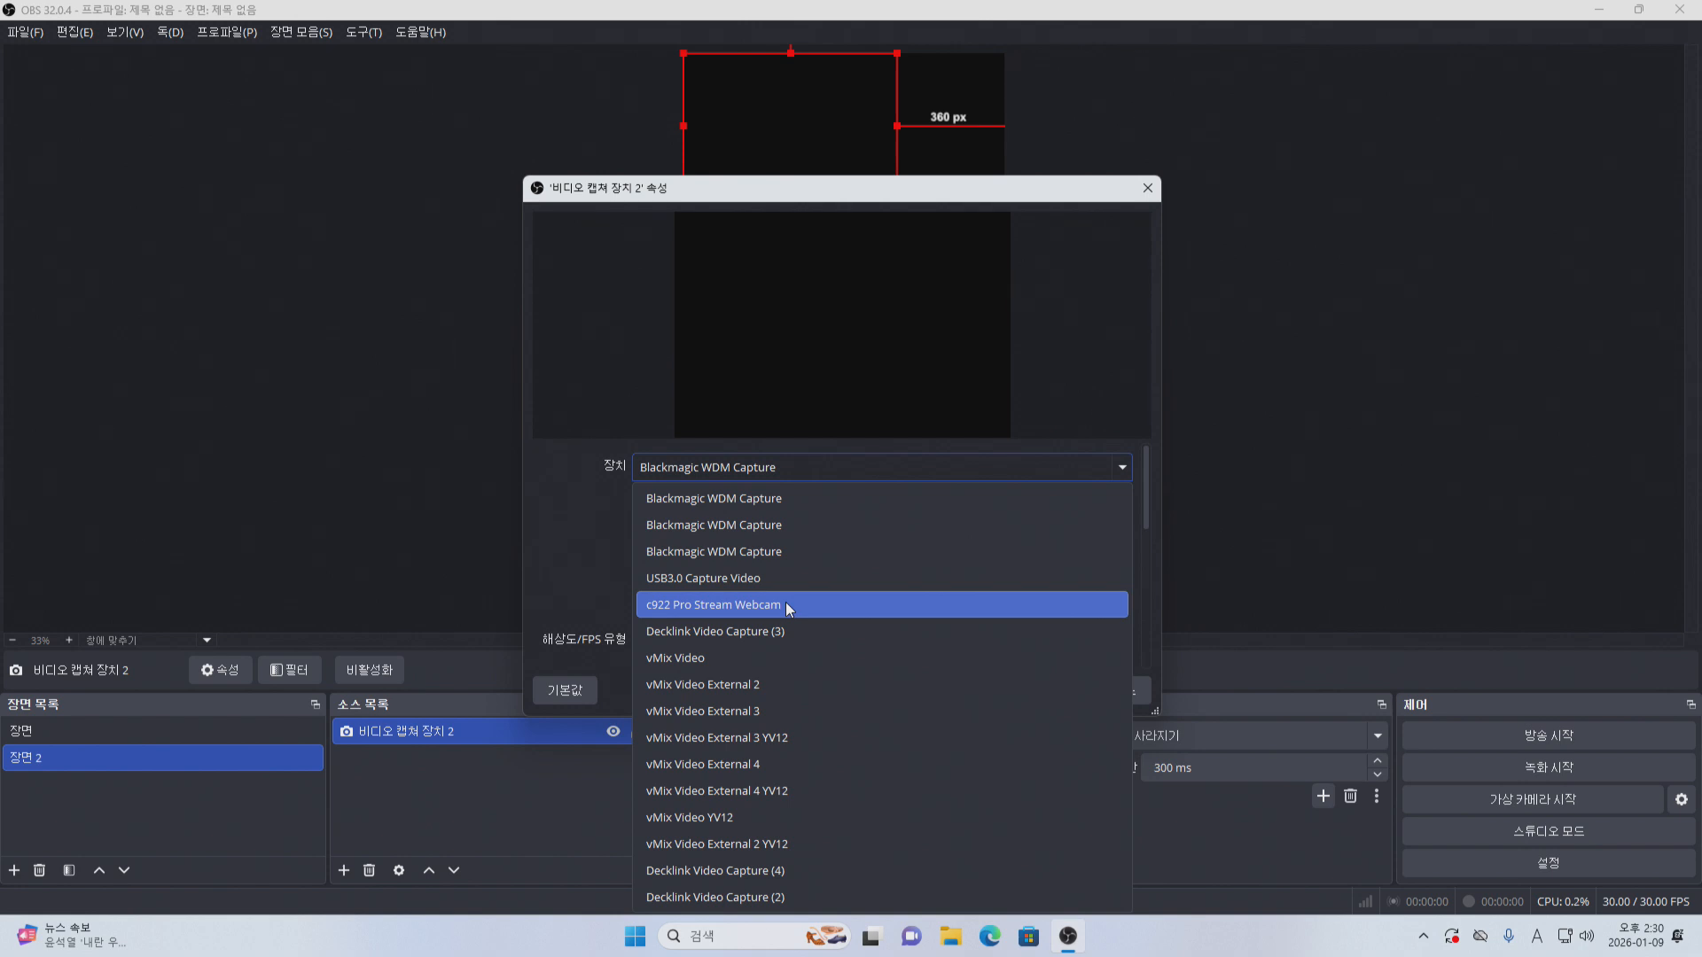
pyautogui.click(787, 605)
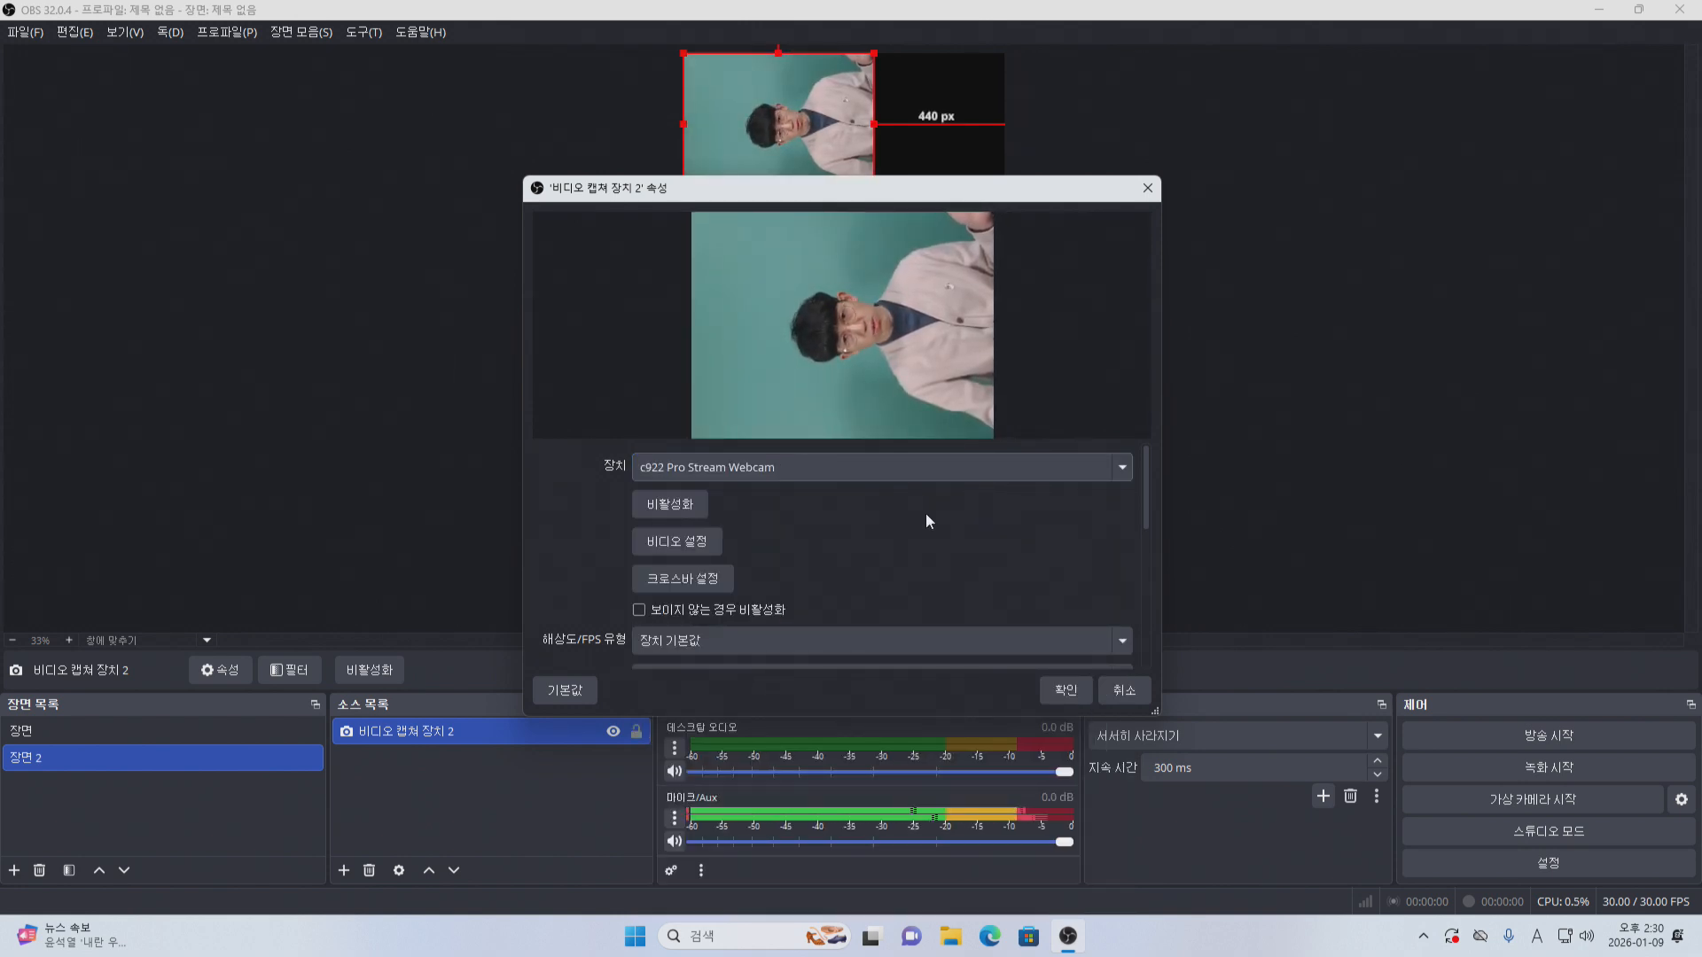
pyautogui.scroll(-1, 925, 521)
pyautogui.click(796, 589)
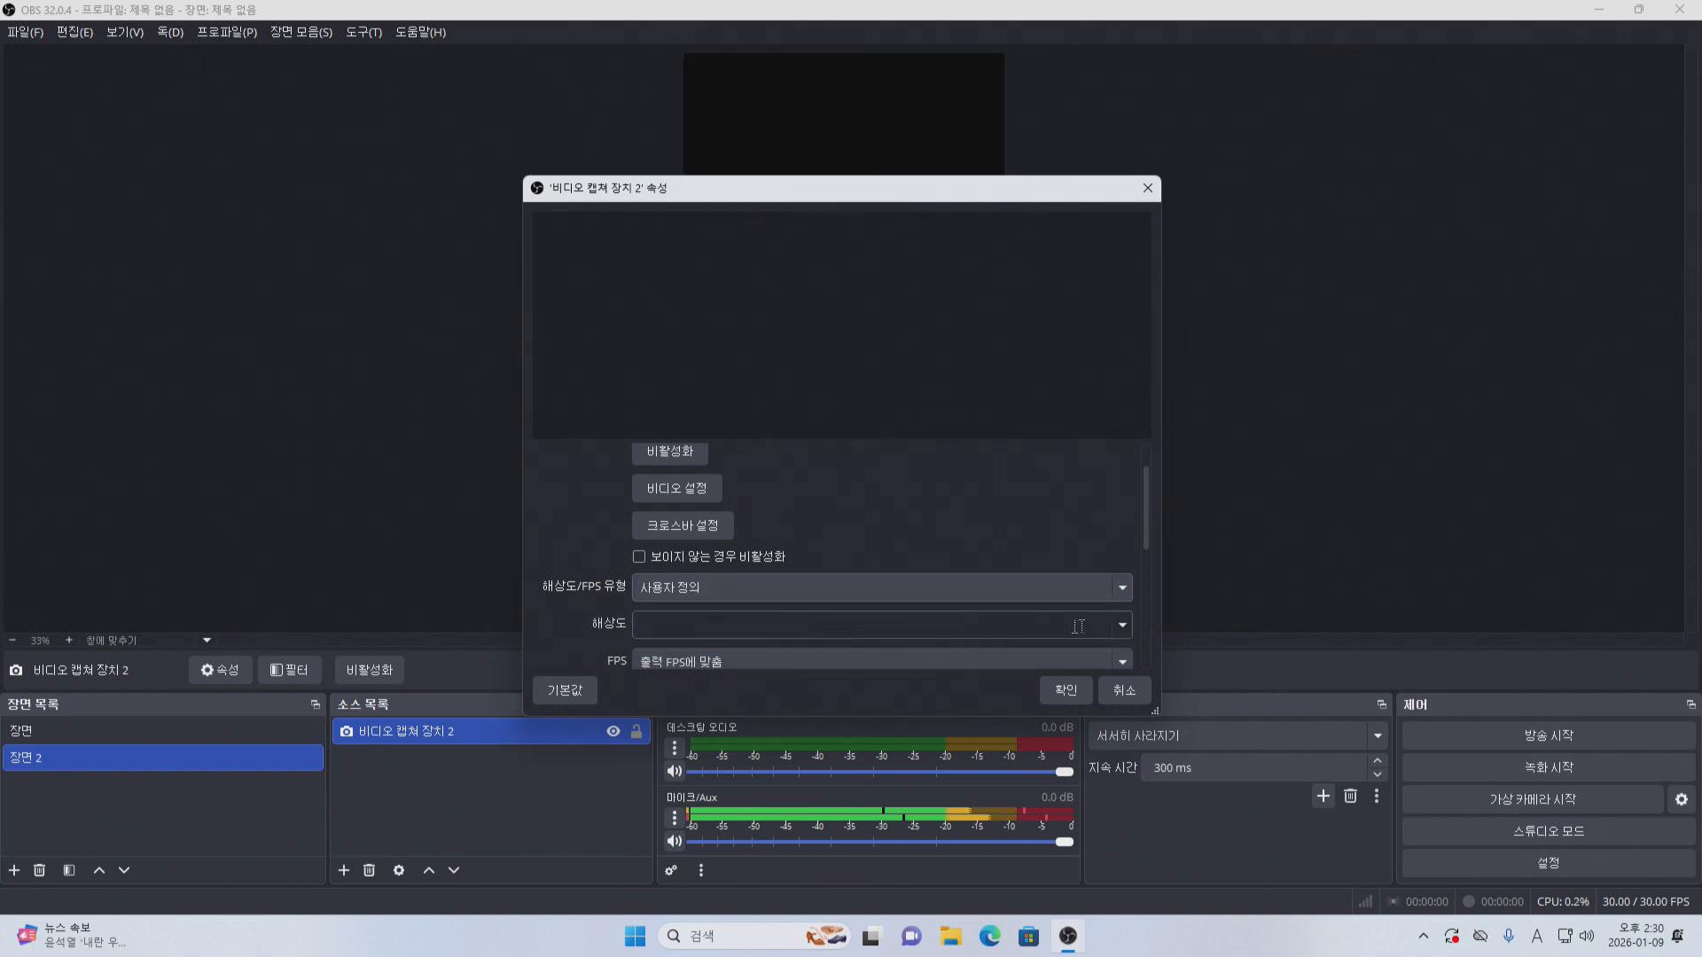
pyautogui.click(1120, 625)
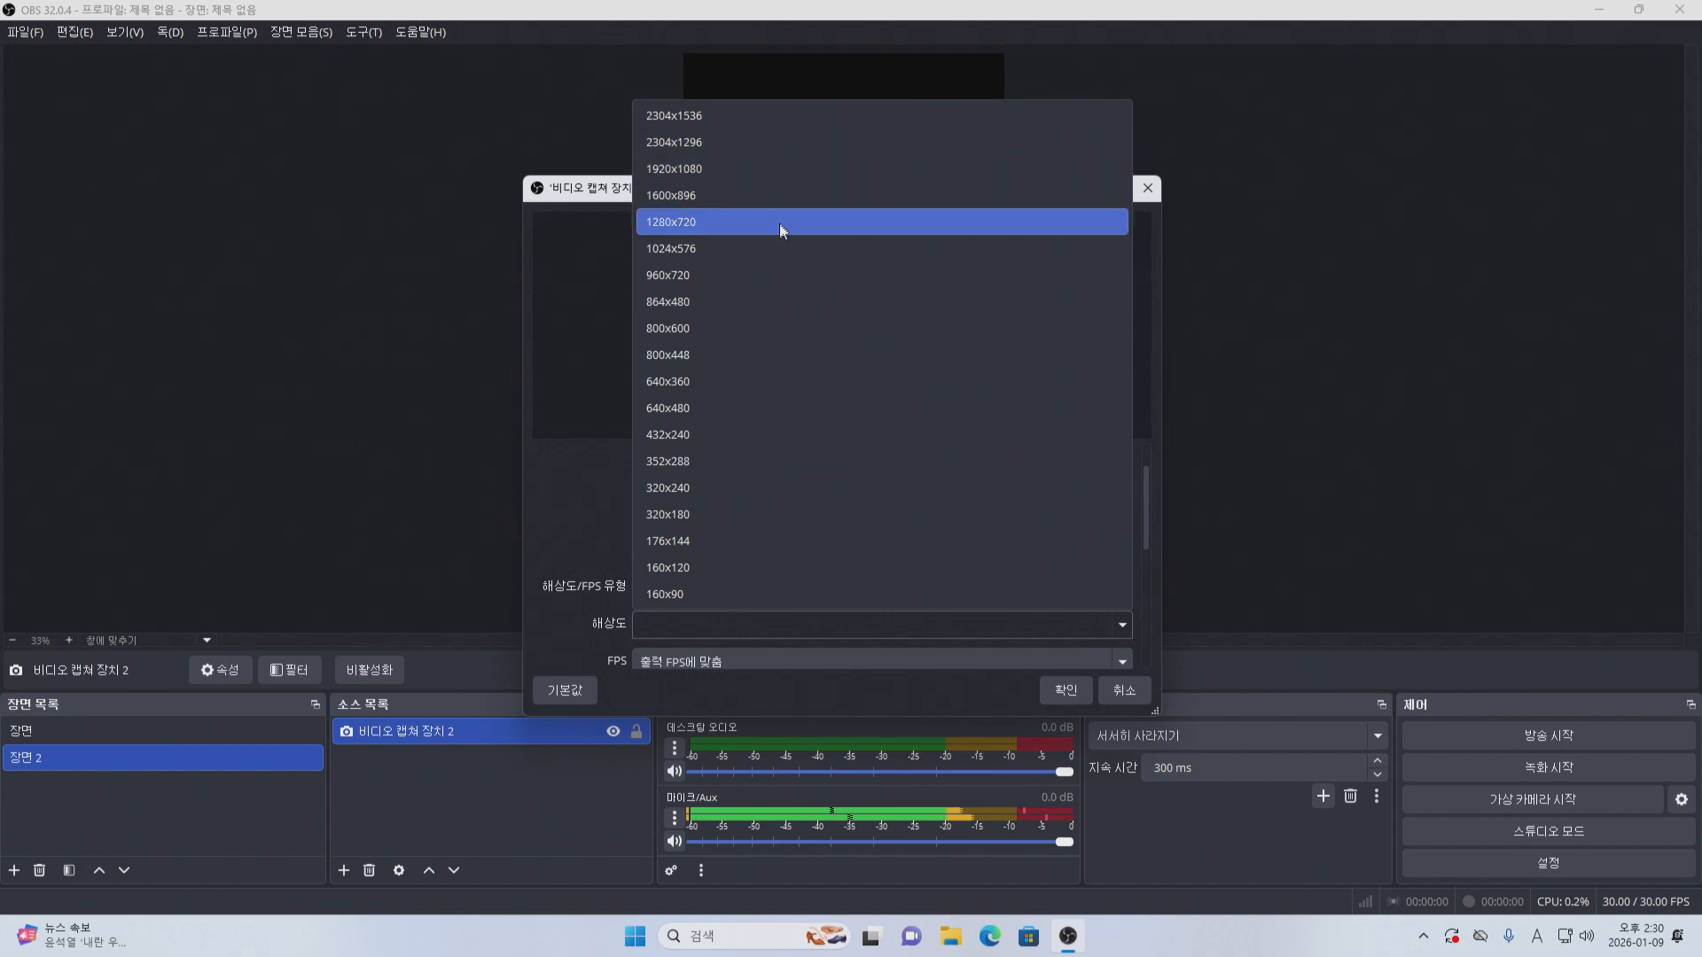
pyautogui.click(778, 173)
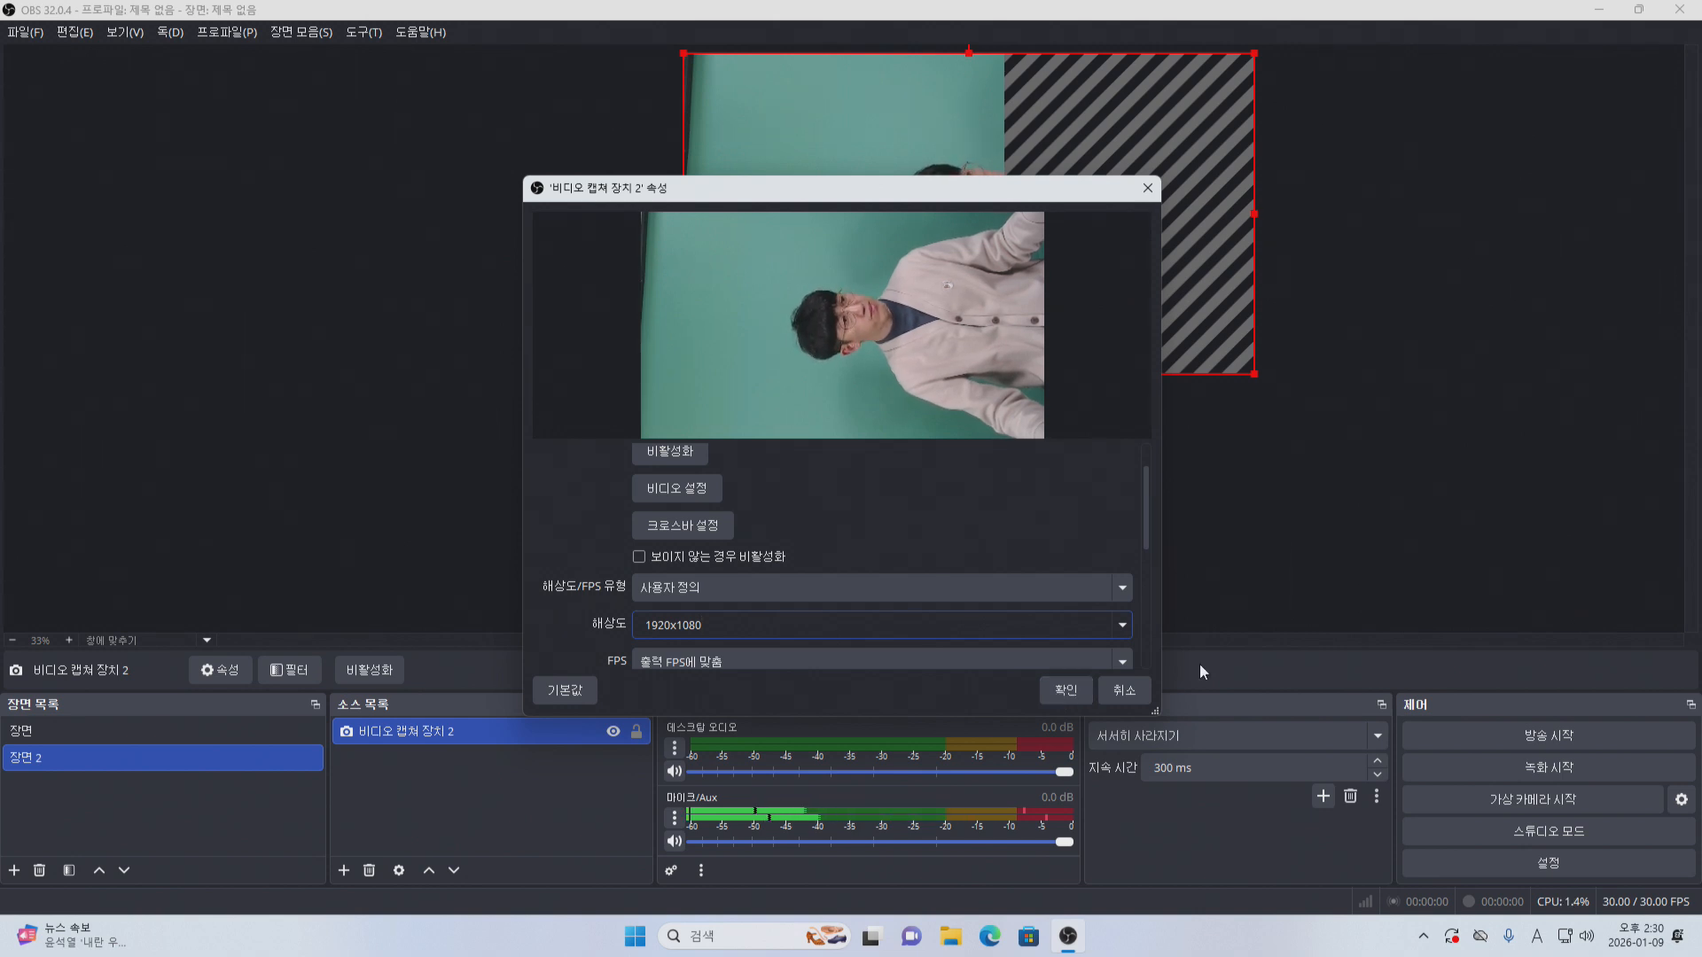
pyautogui.click(1074, 689)
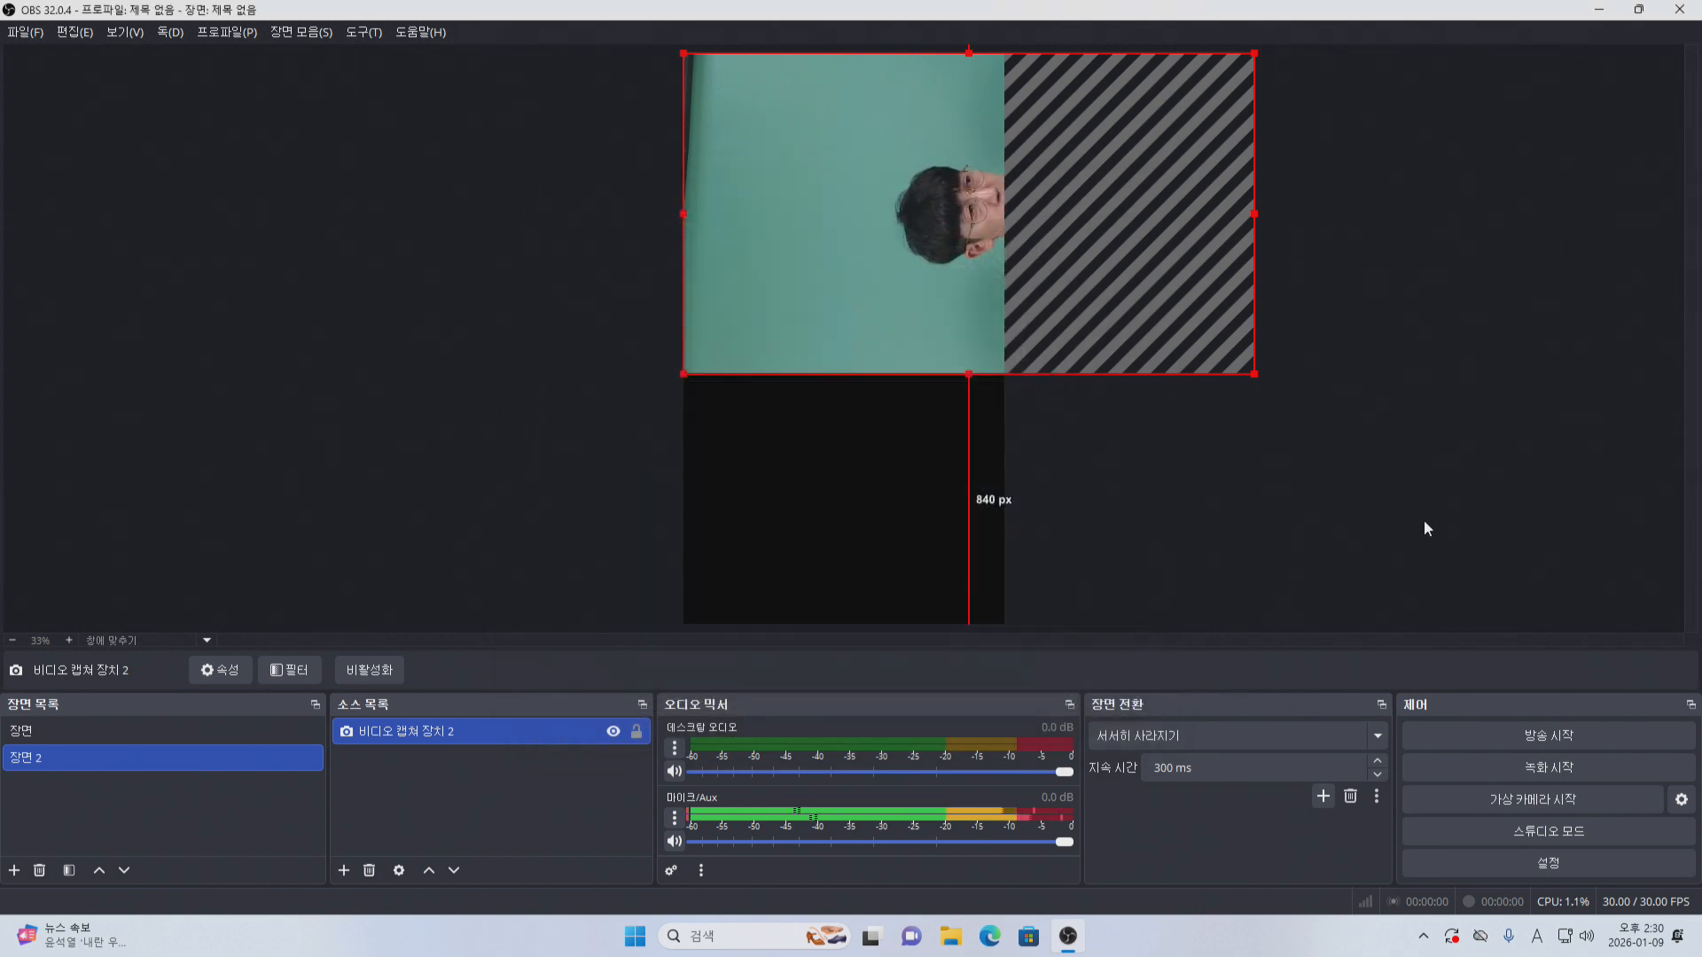
# Rotate the webcam source in 장면 2 by 90 degrees clockwise so it fills the vertical canvas.
pyautogui.moveTo(892, 254)
pyautogui.mouseDown()
pyautogui.moveTo(911, 296)
pyautogui.moveTo(847, 245)
pyautogui.moveTo(869, 314)
pyautogui.moveTo(872, 250)
pyautogui.mouseUp()
pyautogui.rightClick(855, 227)
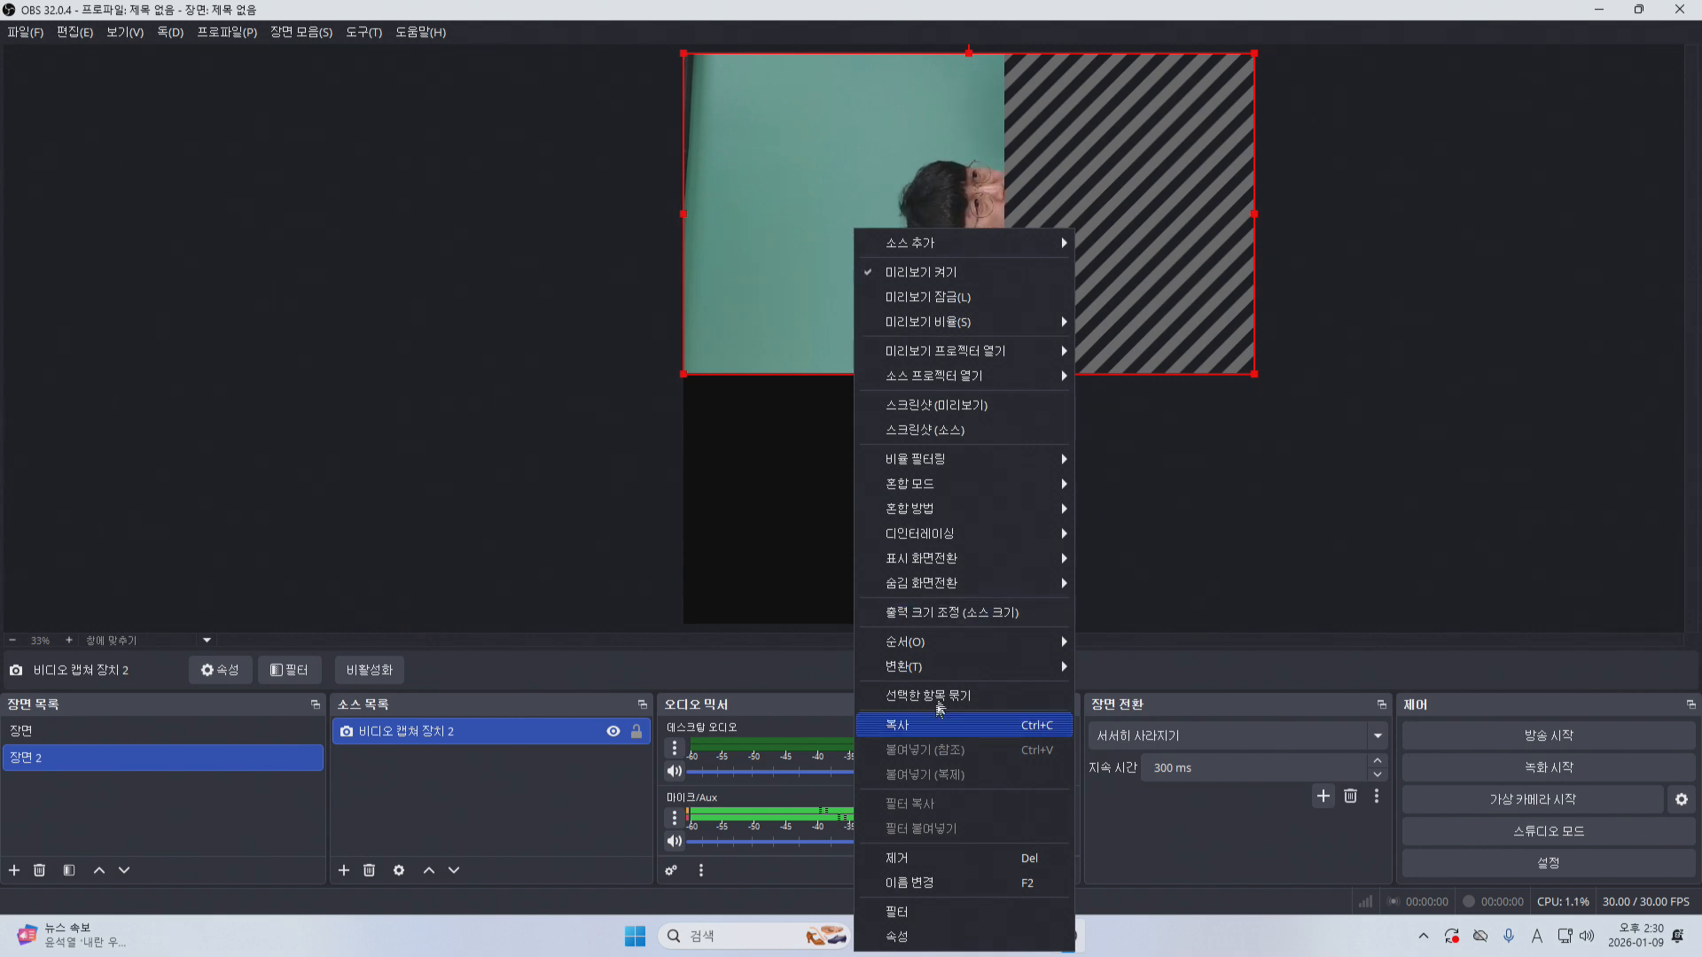
pyautogui.moveTo(948, 679)
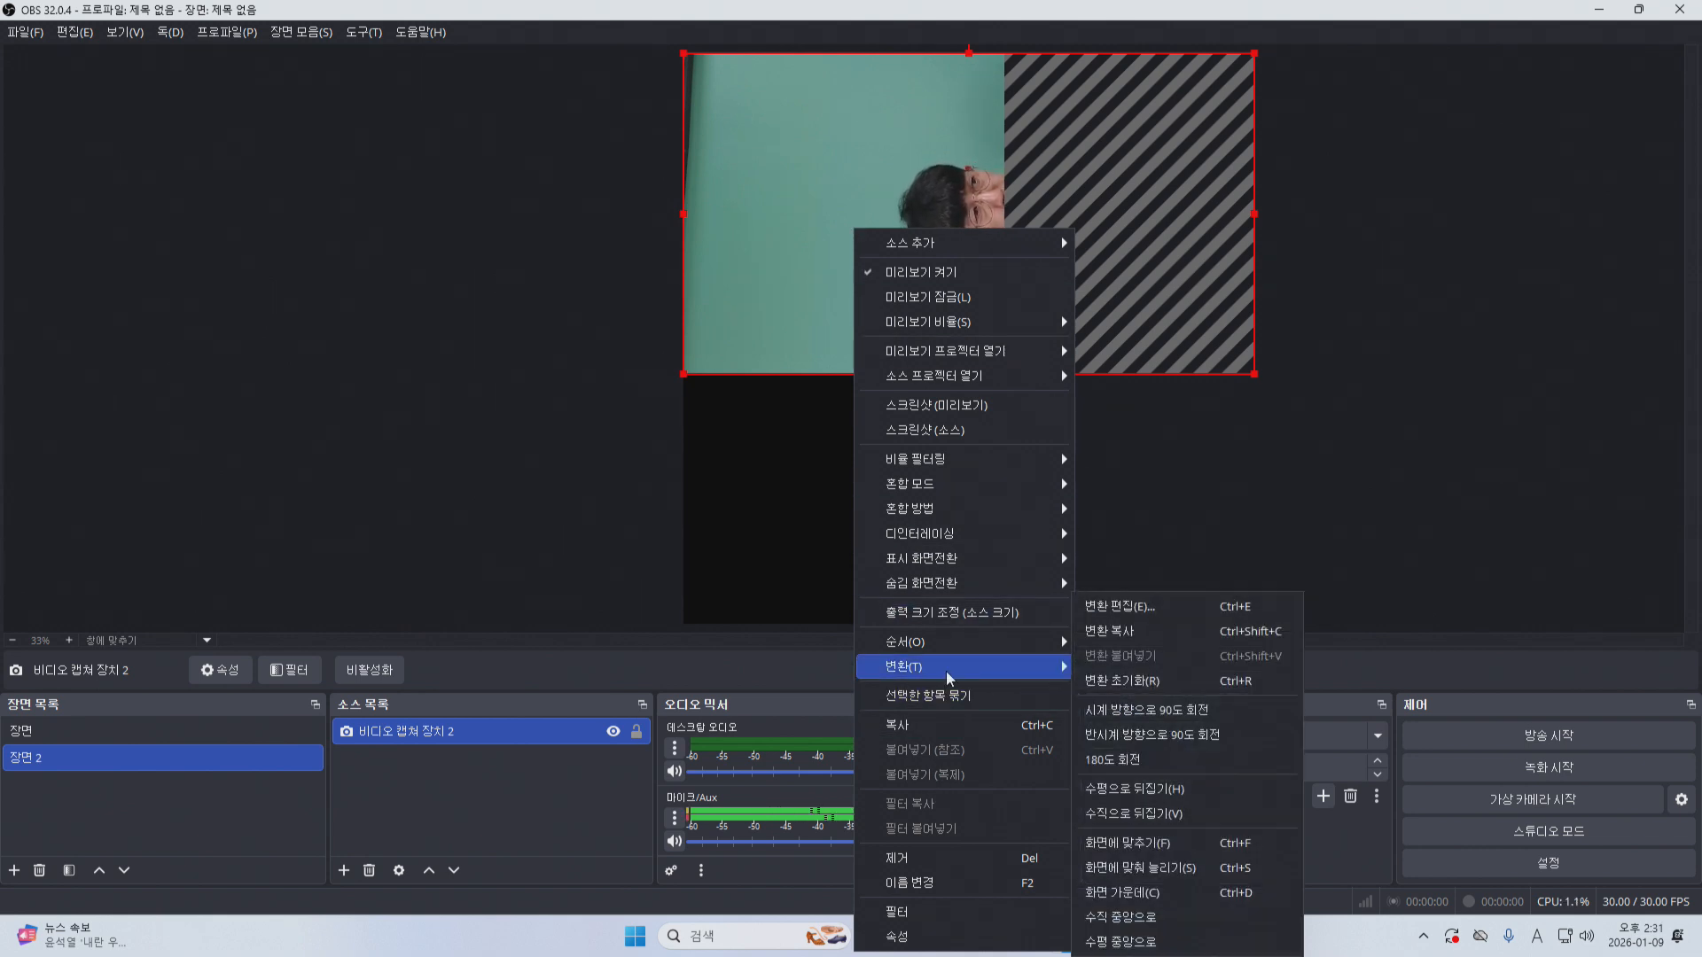
pyautogui.click(1152, 712)
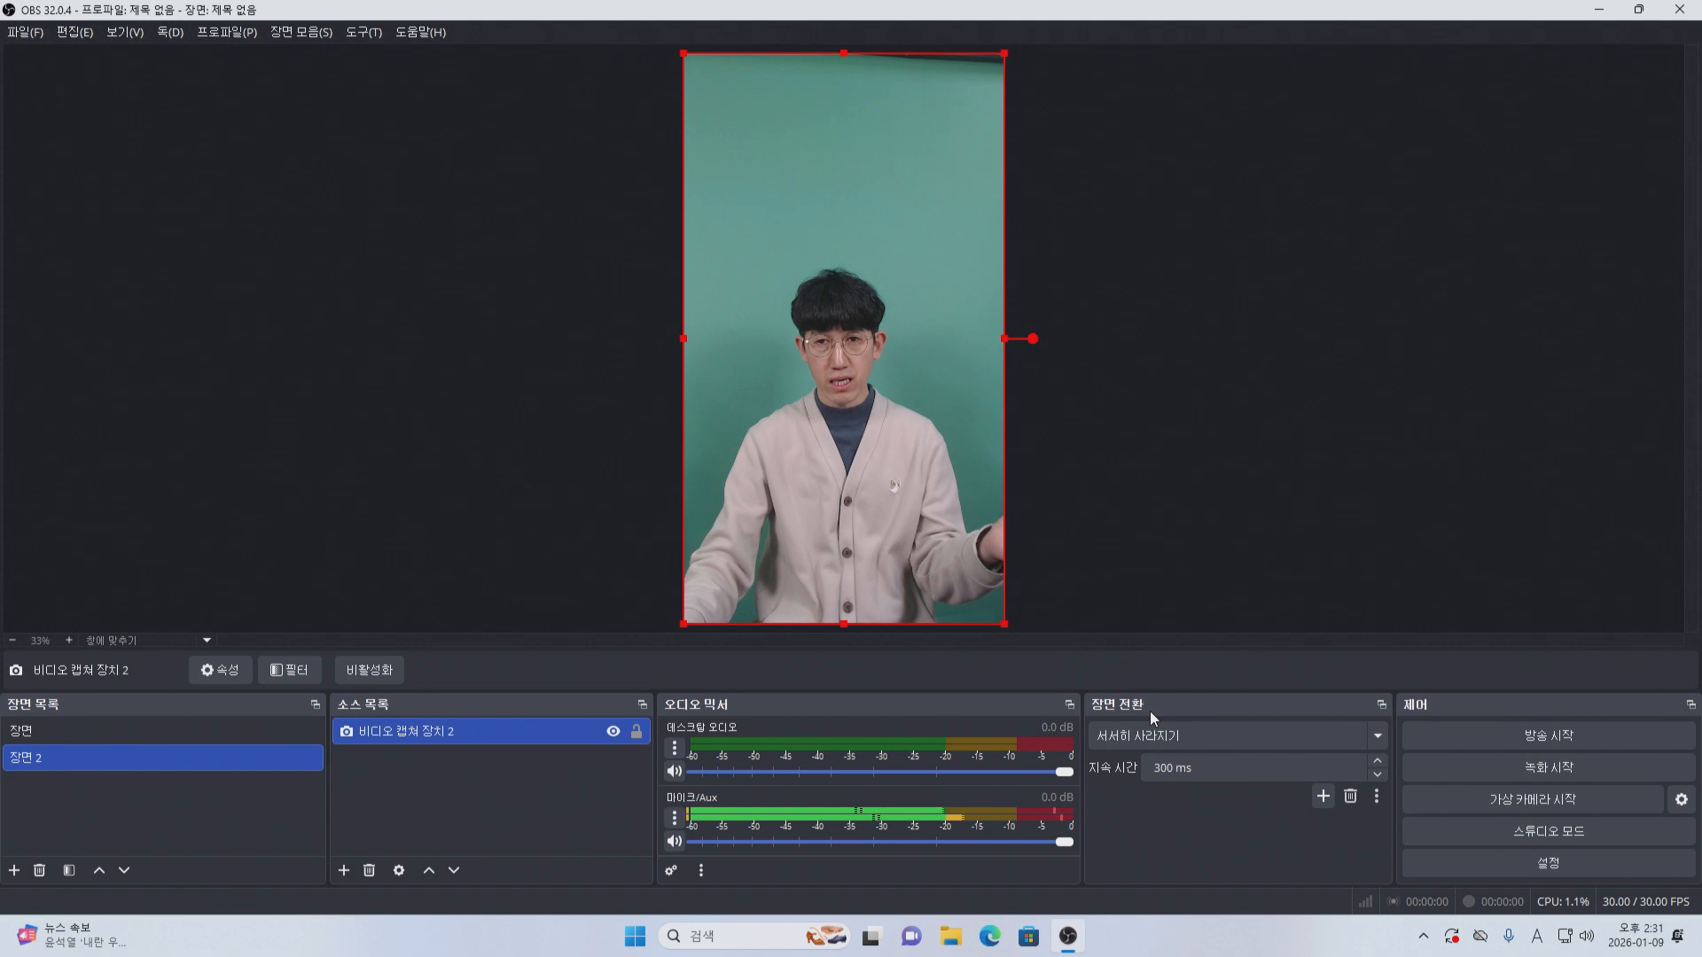
pyautogui.click(1165, 509)
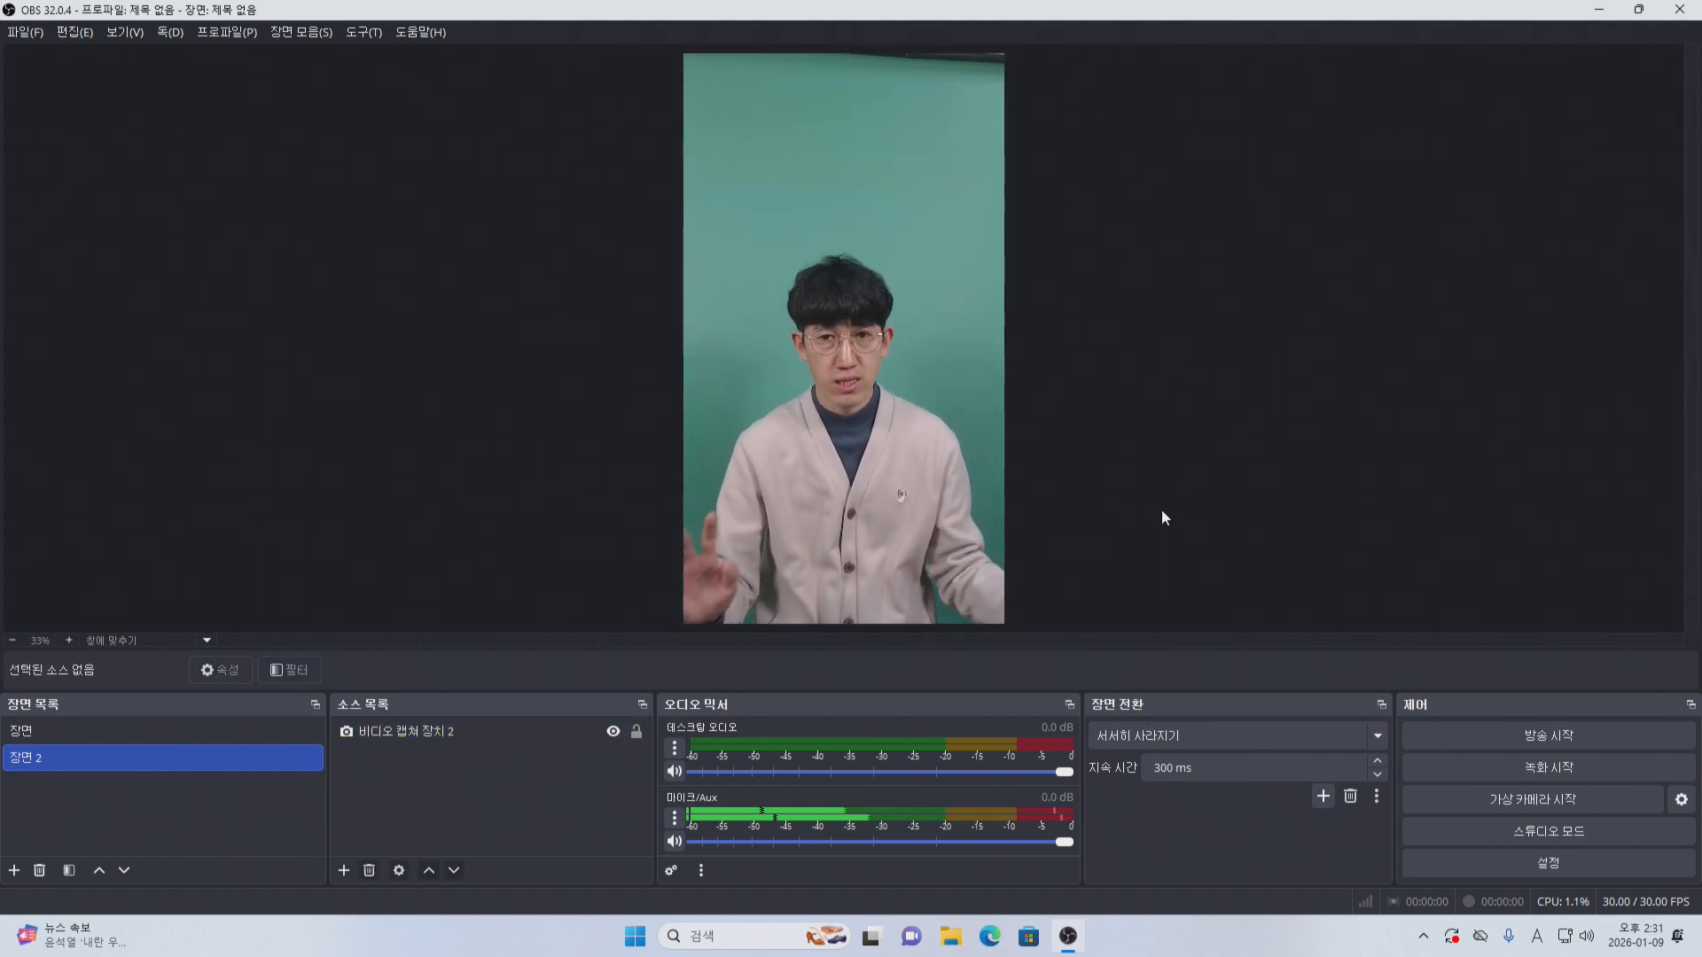
# Switch between 장면 and 장면 2 to compare the phone and webcam scenes, ending on 장면.
pyautogui.click(41, 741)
pyautogui.click(39, 756)
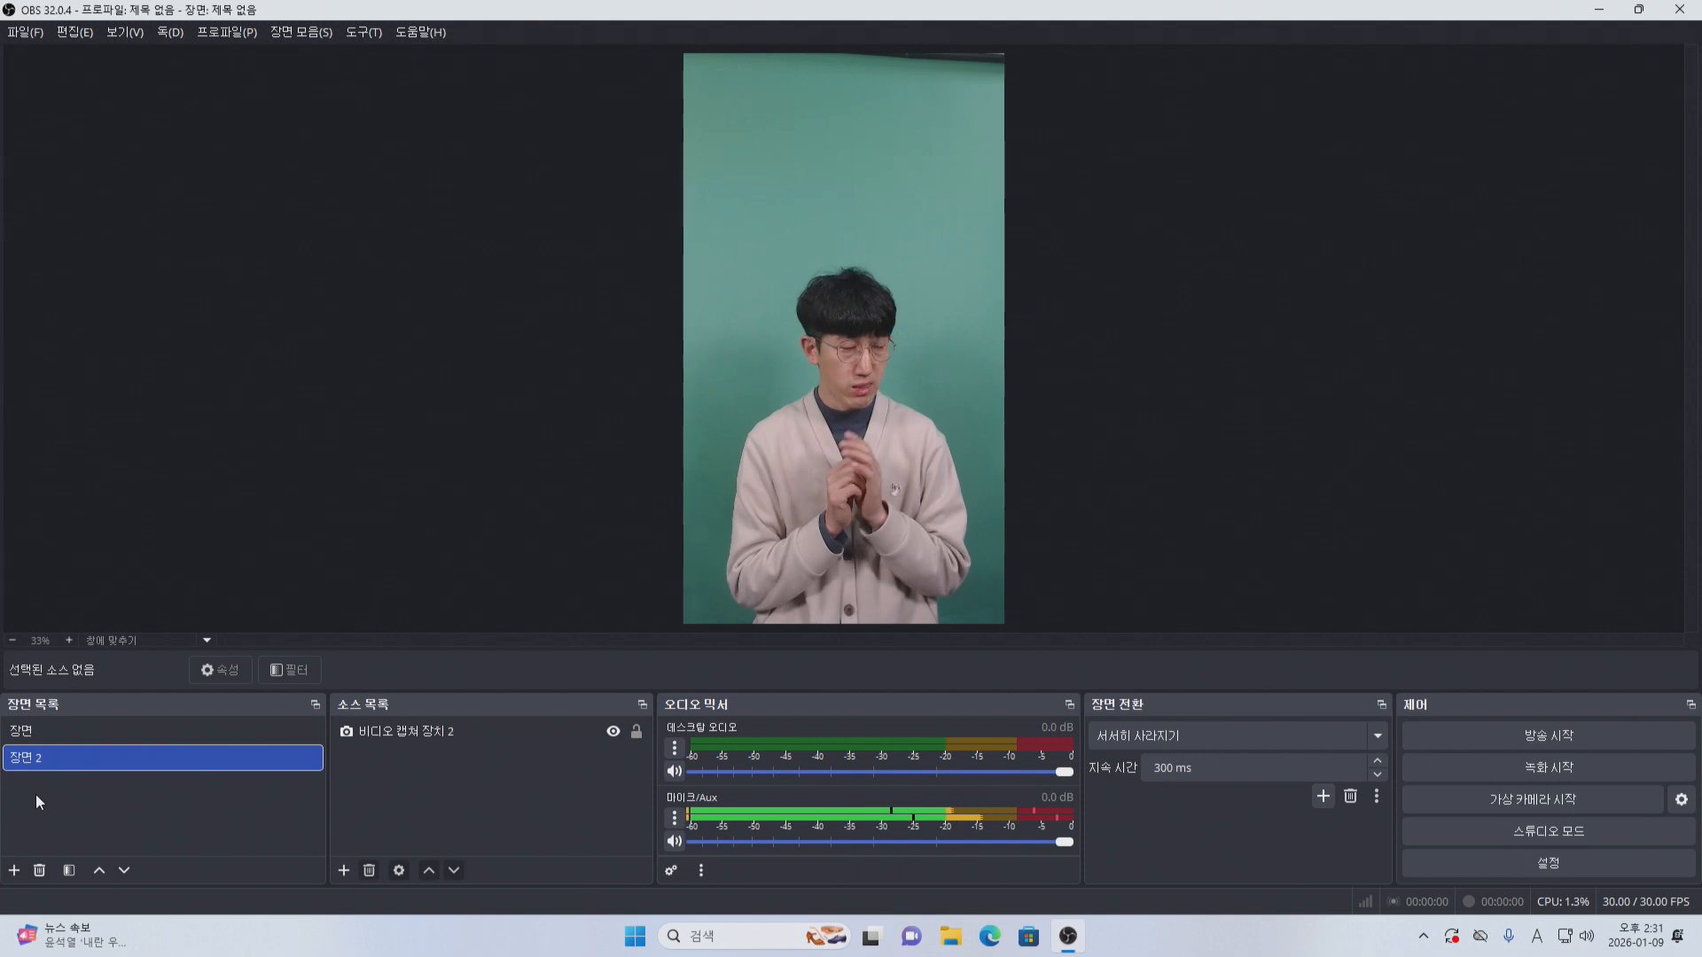
pyautogui.click(32, 731)
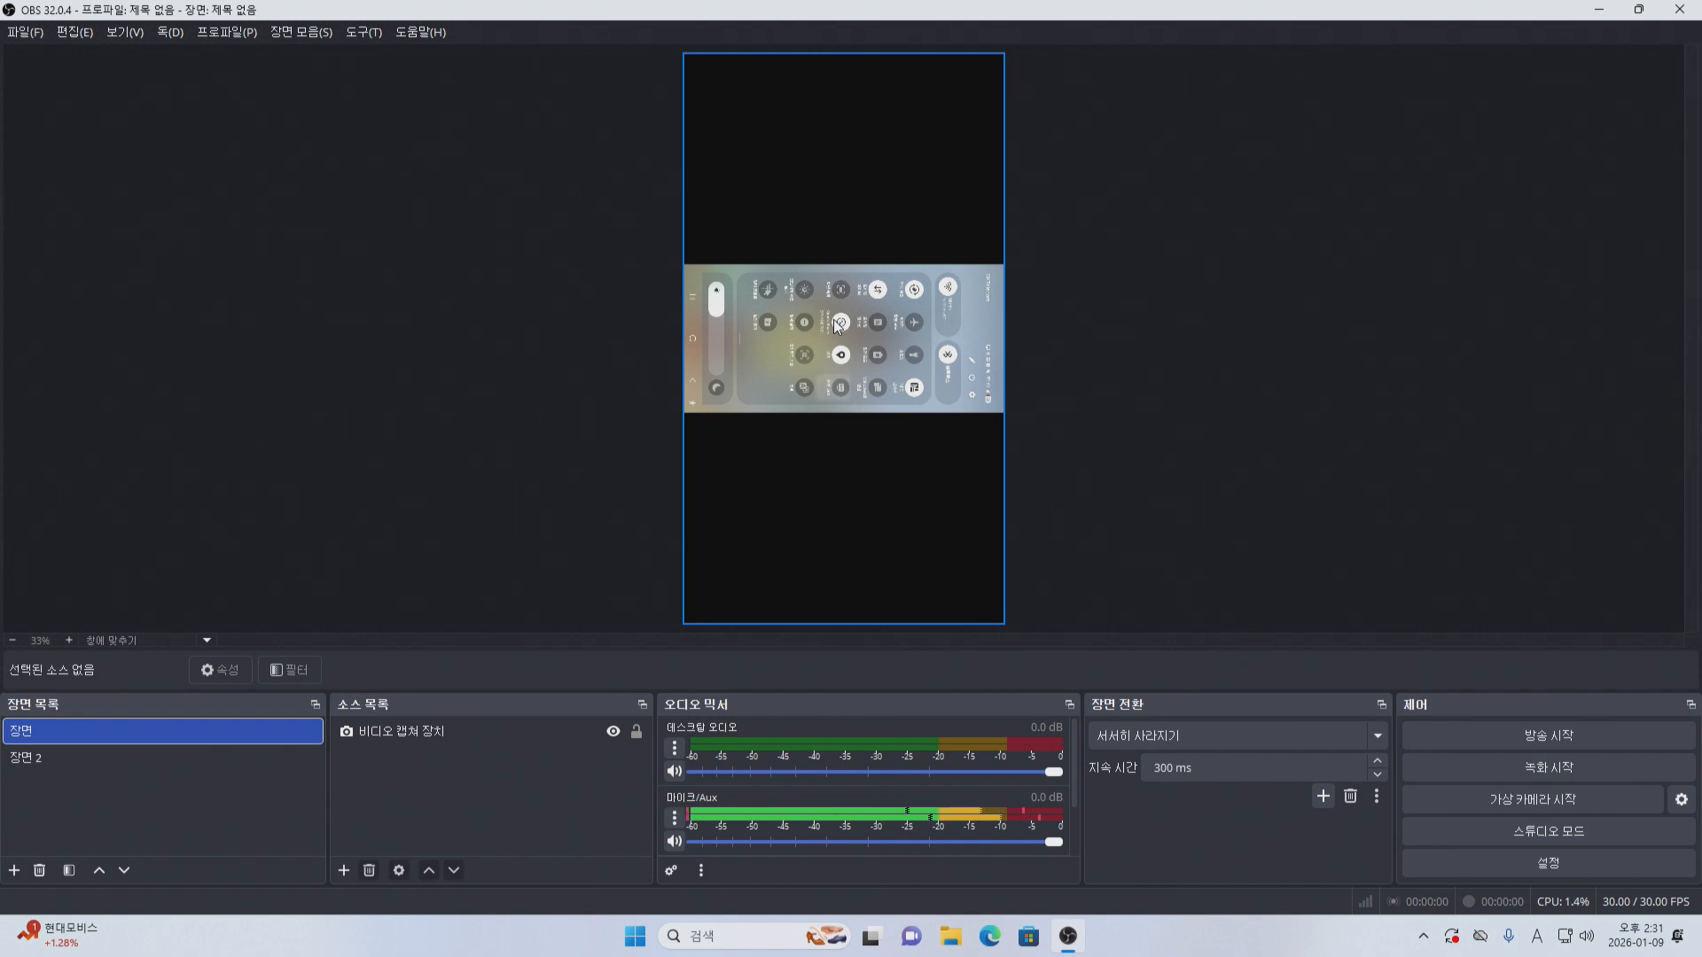
pyautogui.click(835, 321)
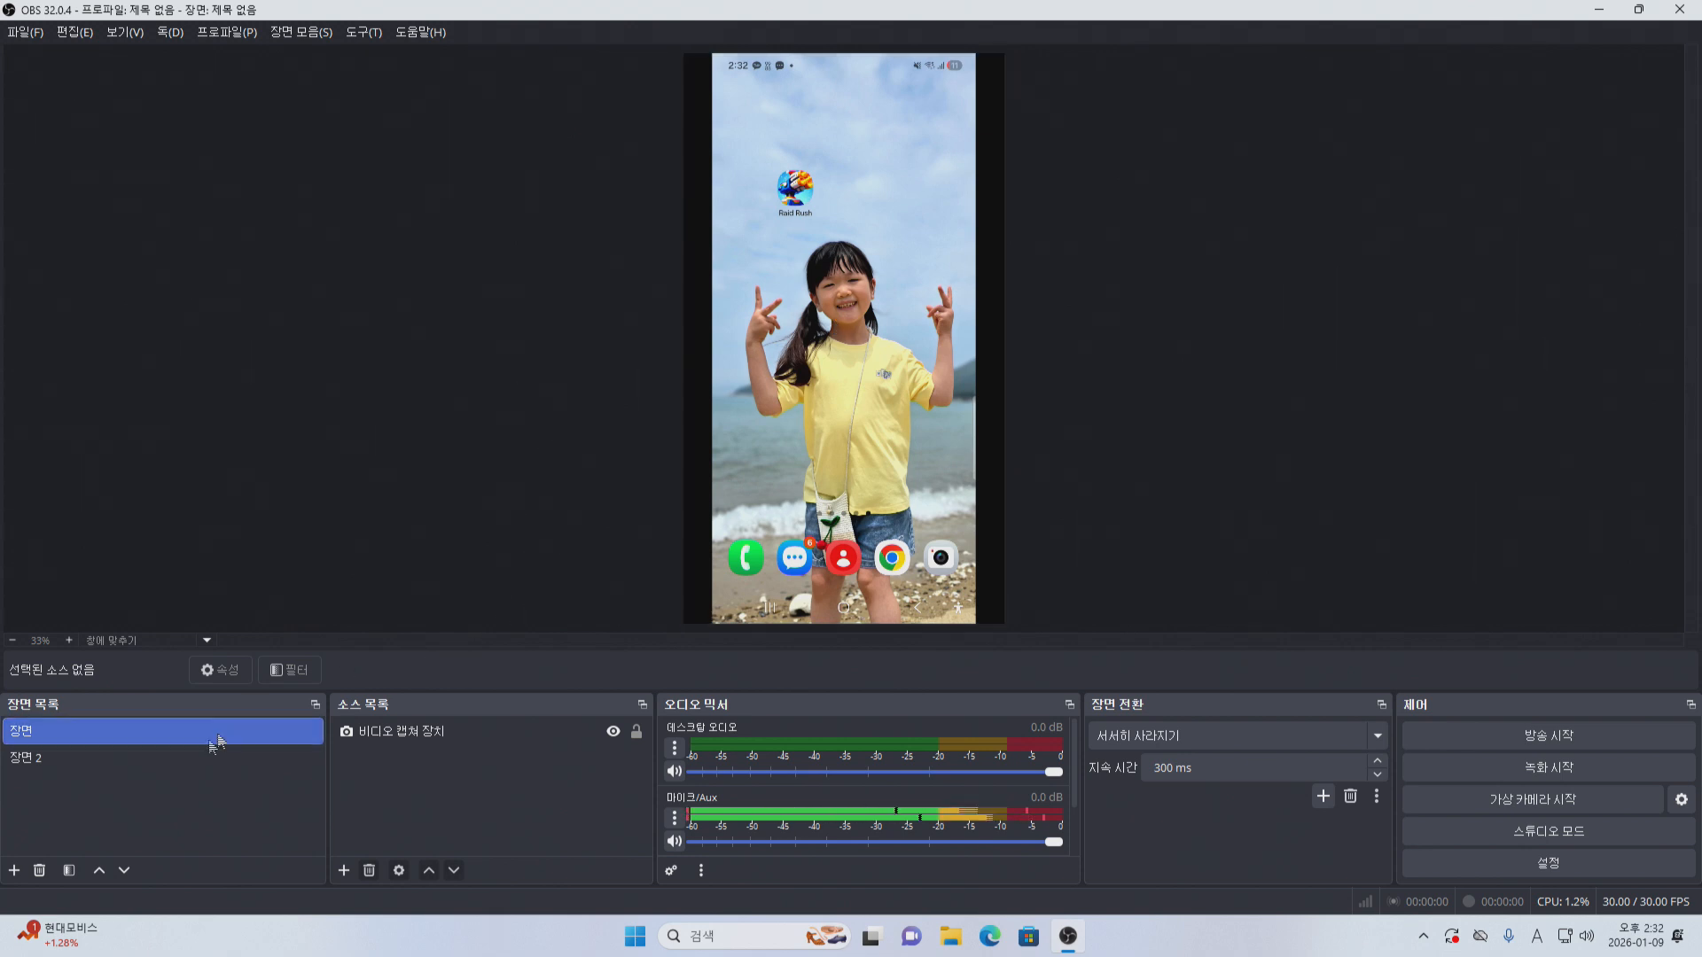
# Add a new scene 장면 3 and insert the existing phone source 비디오 캡쳐 장치 into it.
pyautogui.click(14, 870)
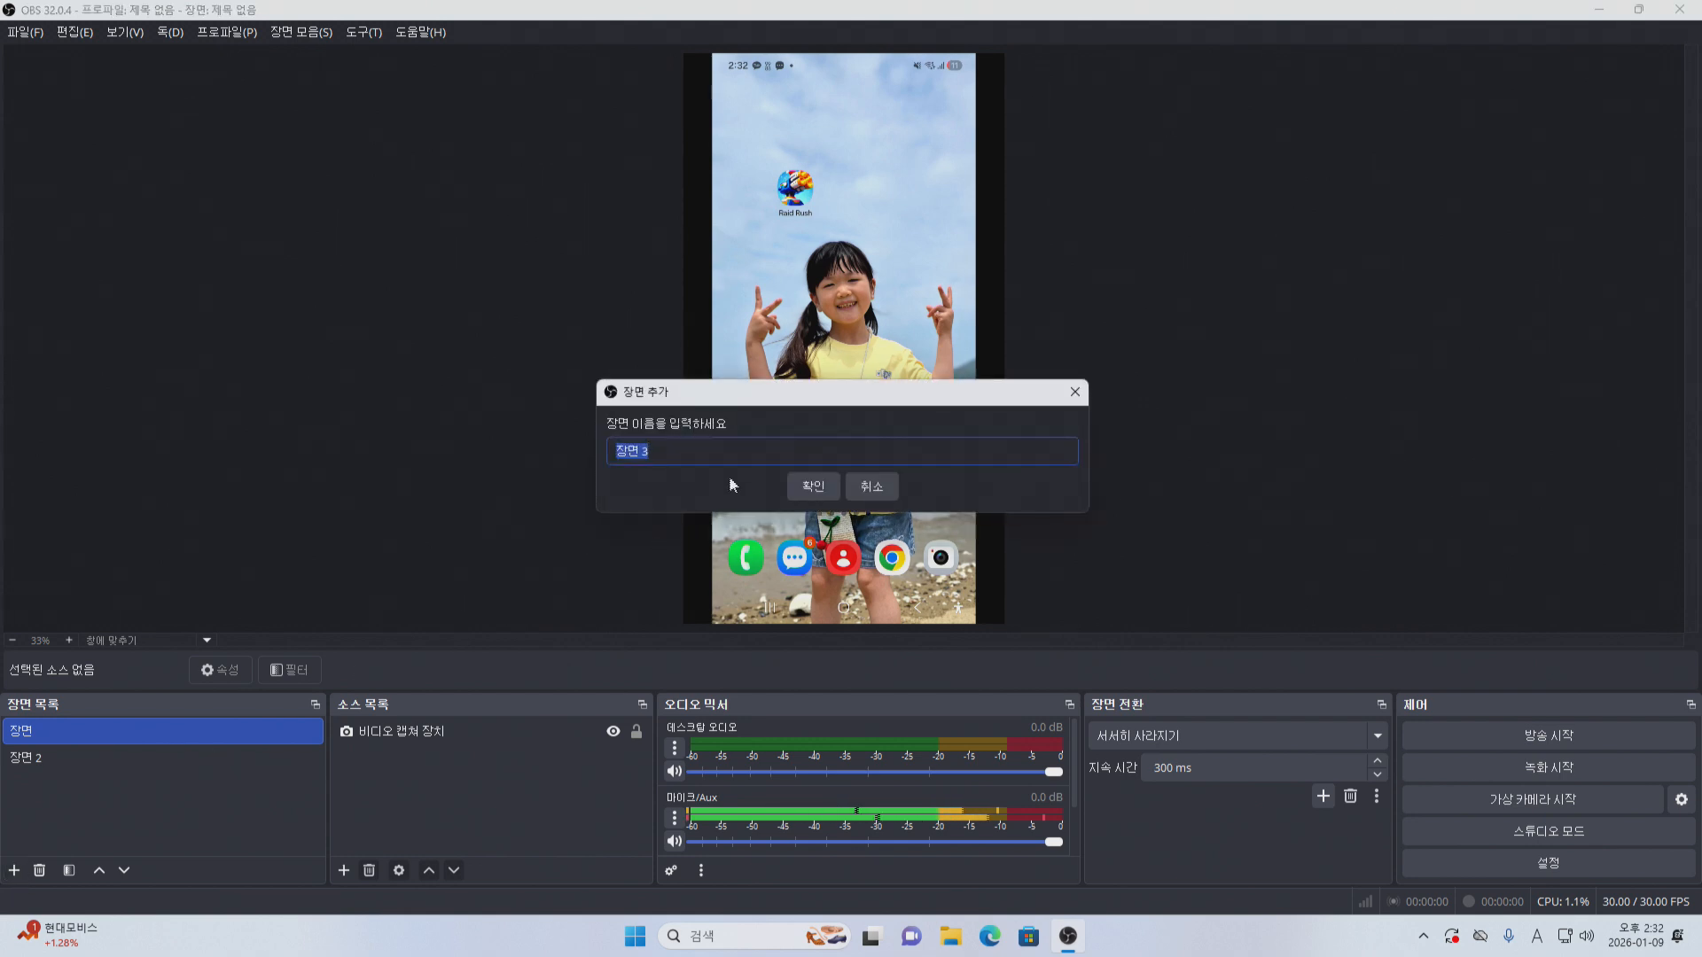
pyautogui.click(810, 486)
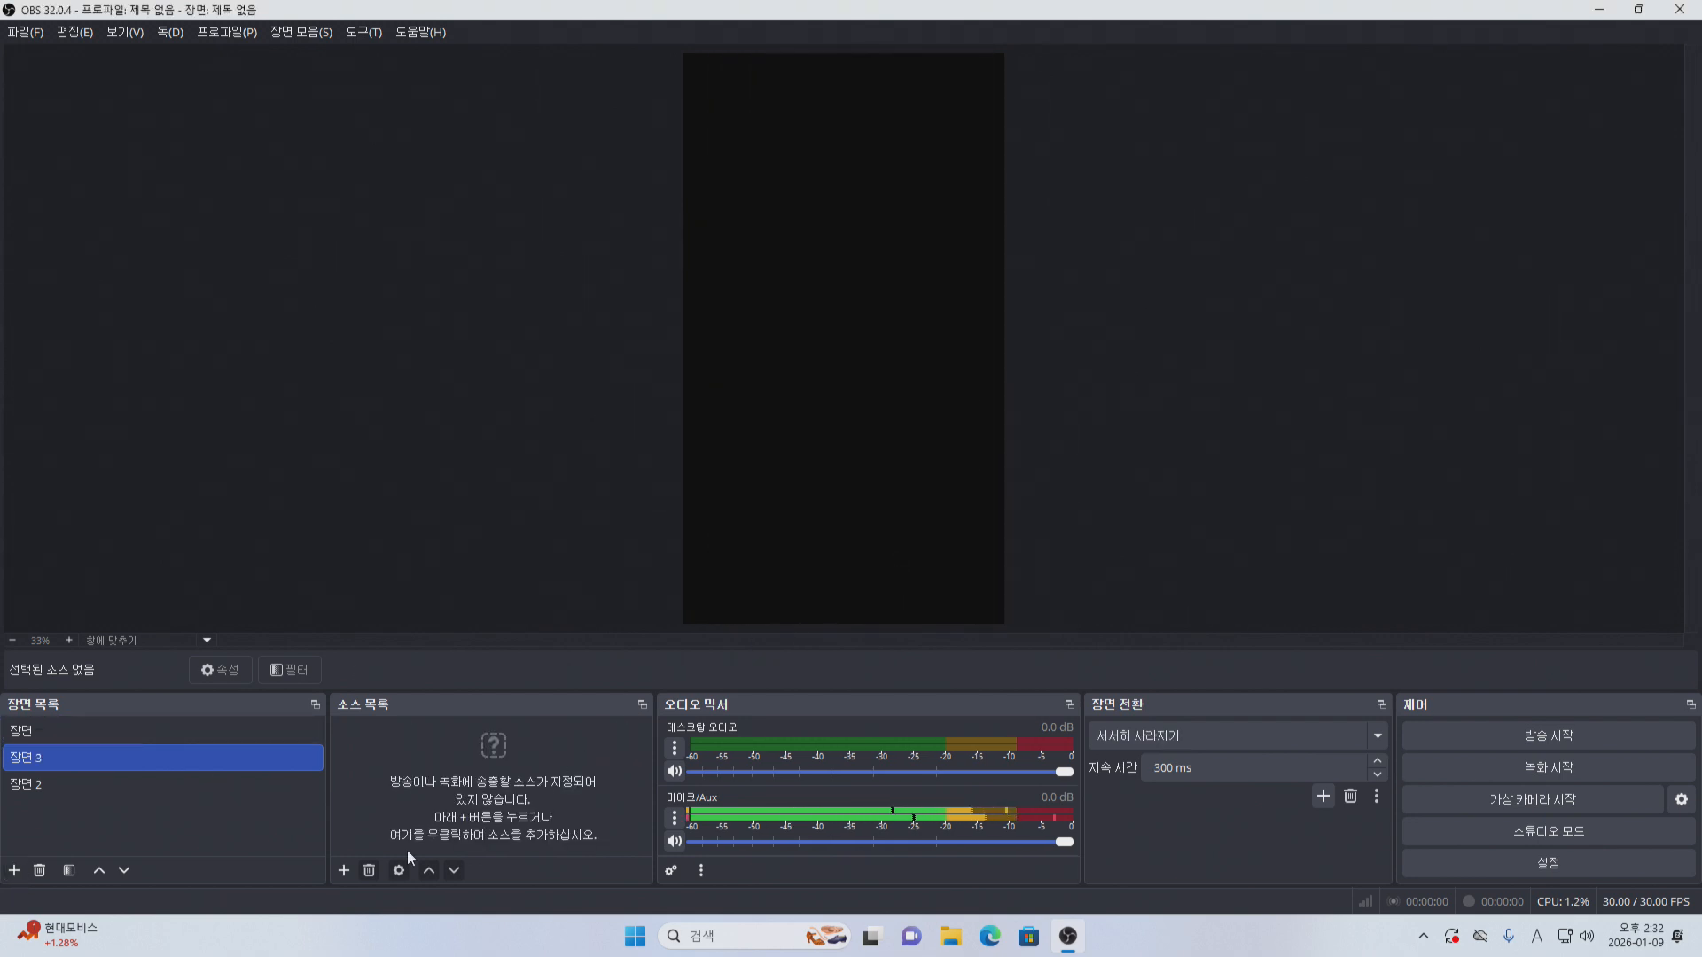
pyautogui.click(342, 871)
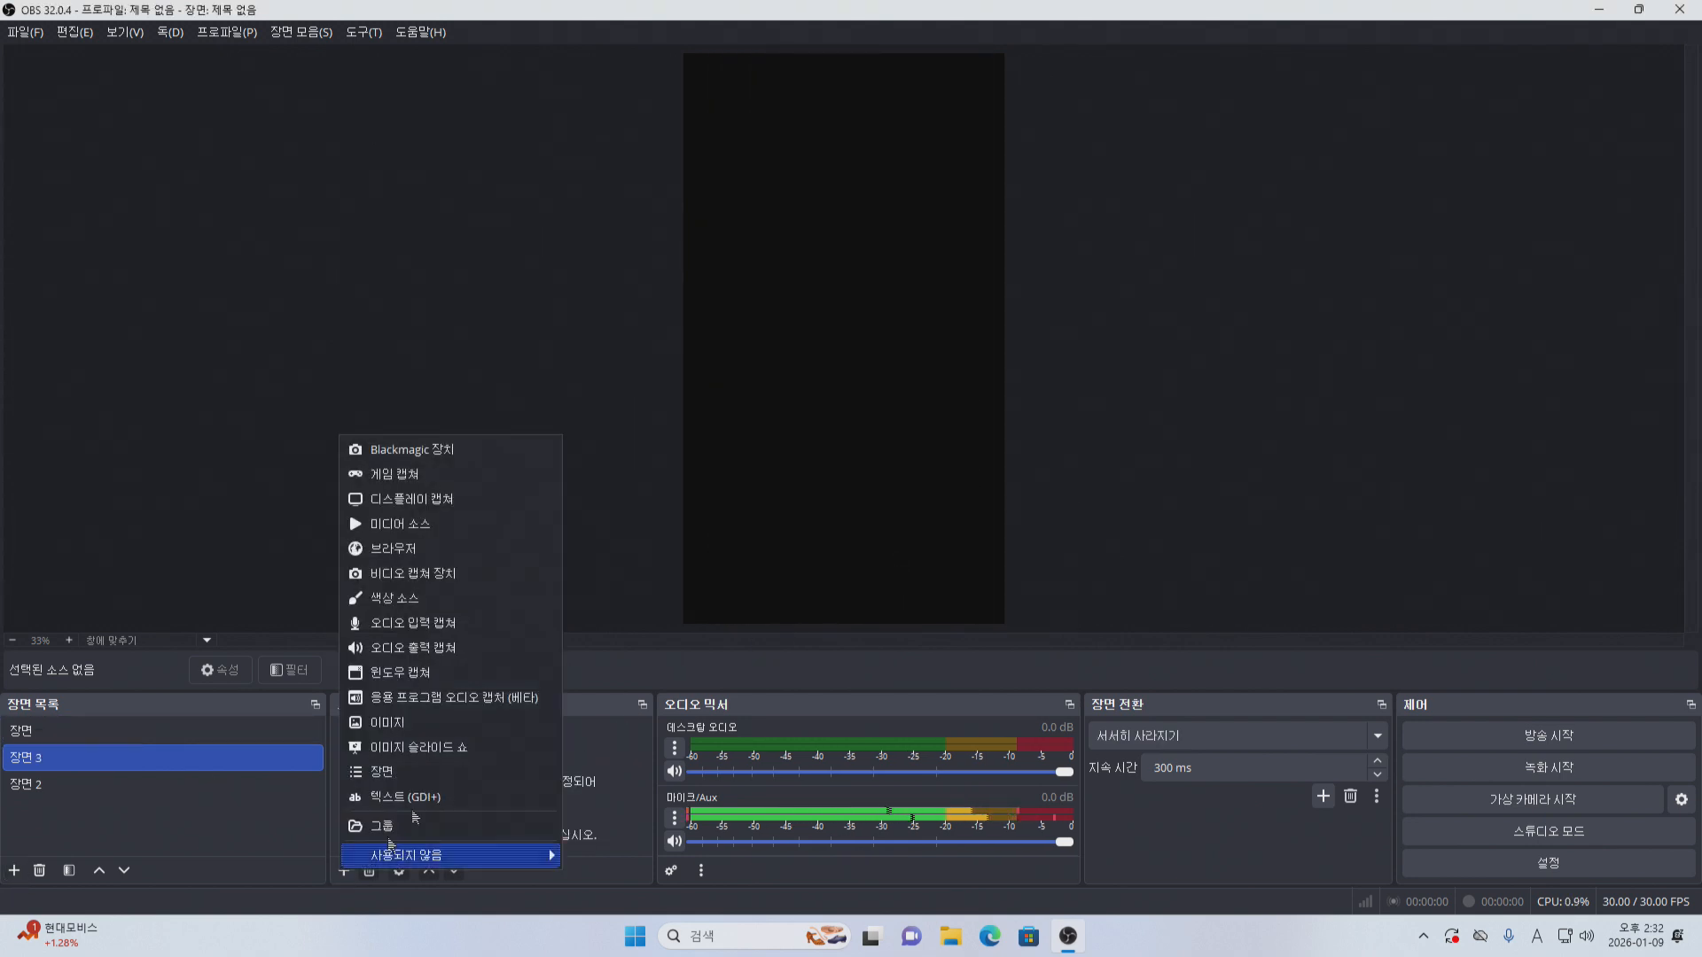
pyautogui.click(457, 573)
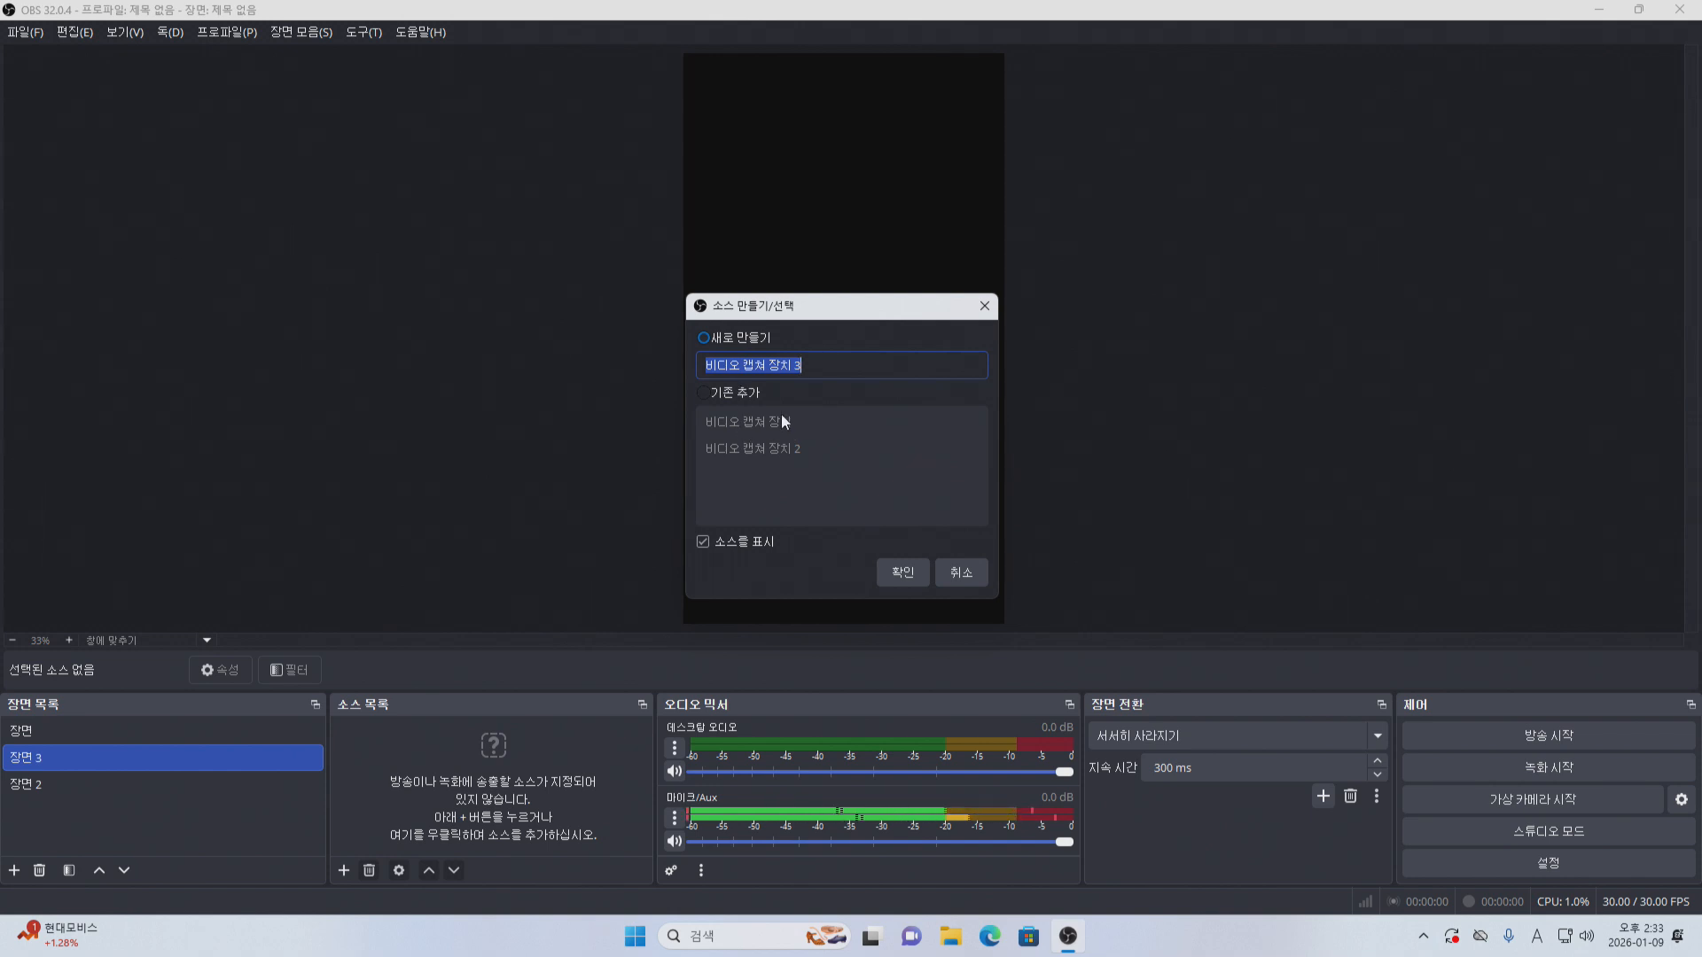
pyautogui.click(749, 393)
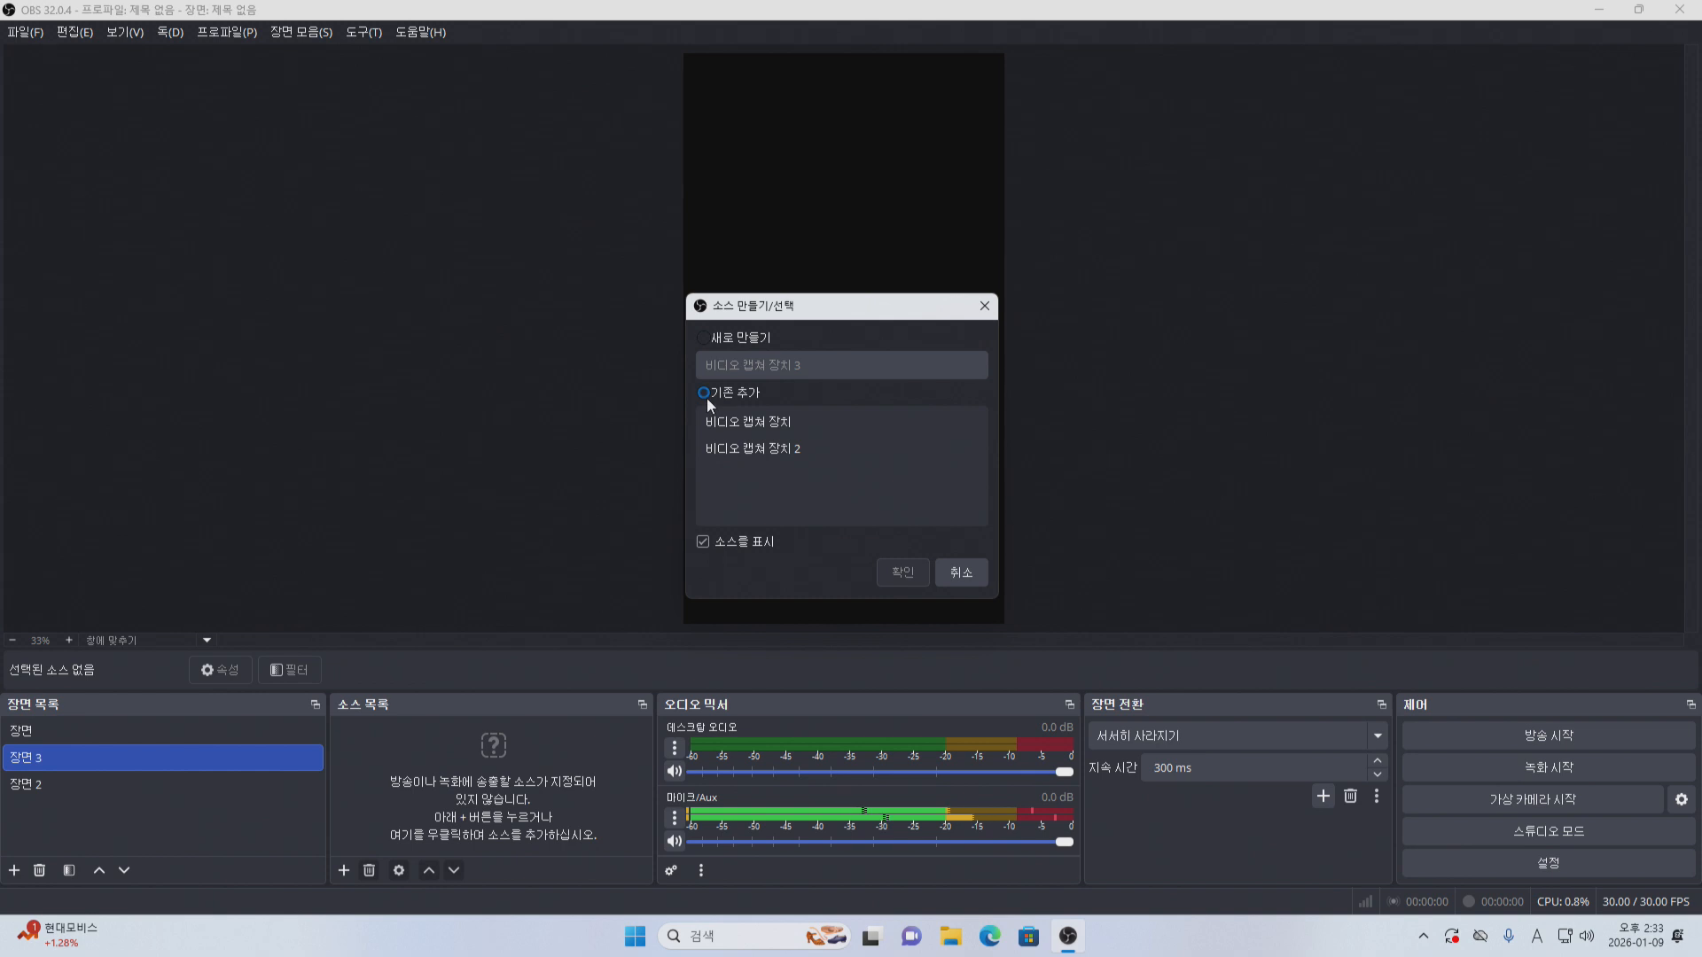
pyautogui.click(743, 423)
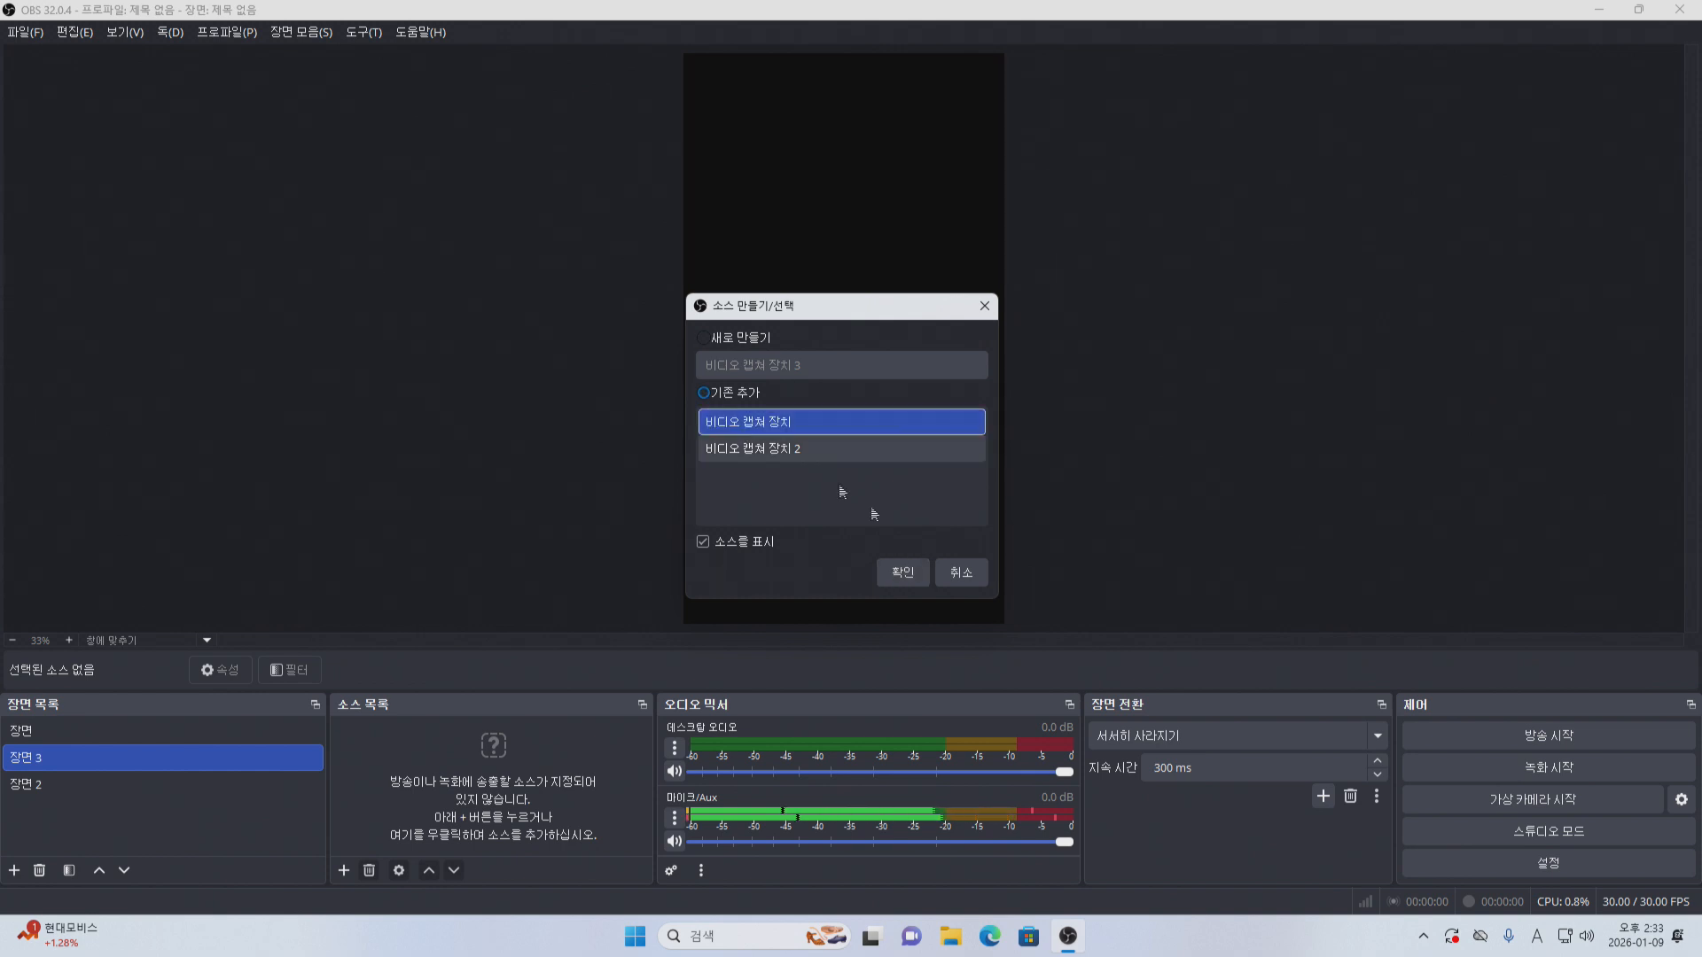
pyautogui.click(902, 573)
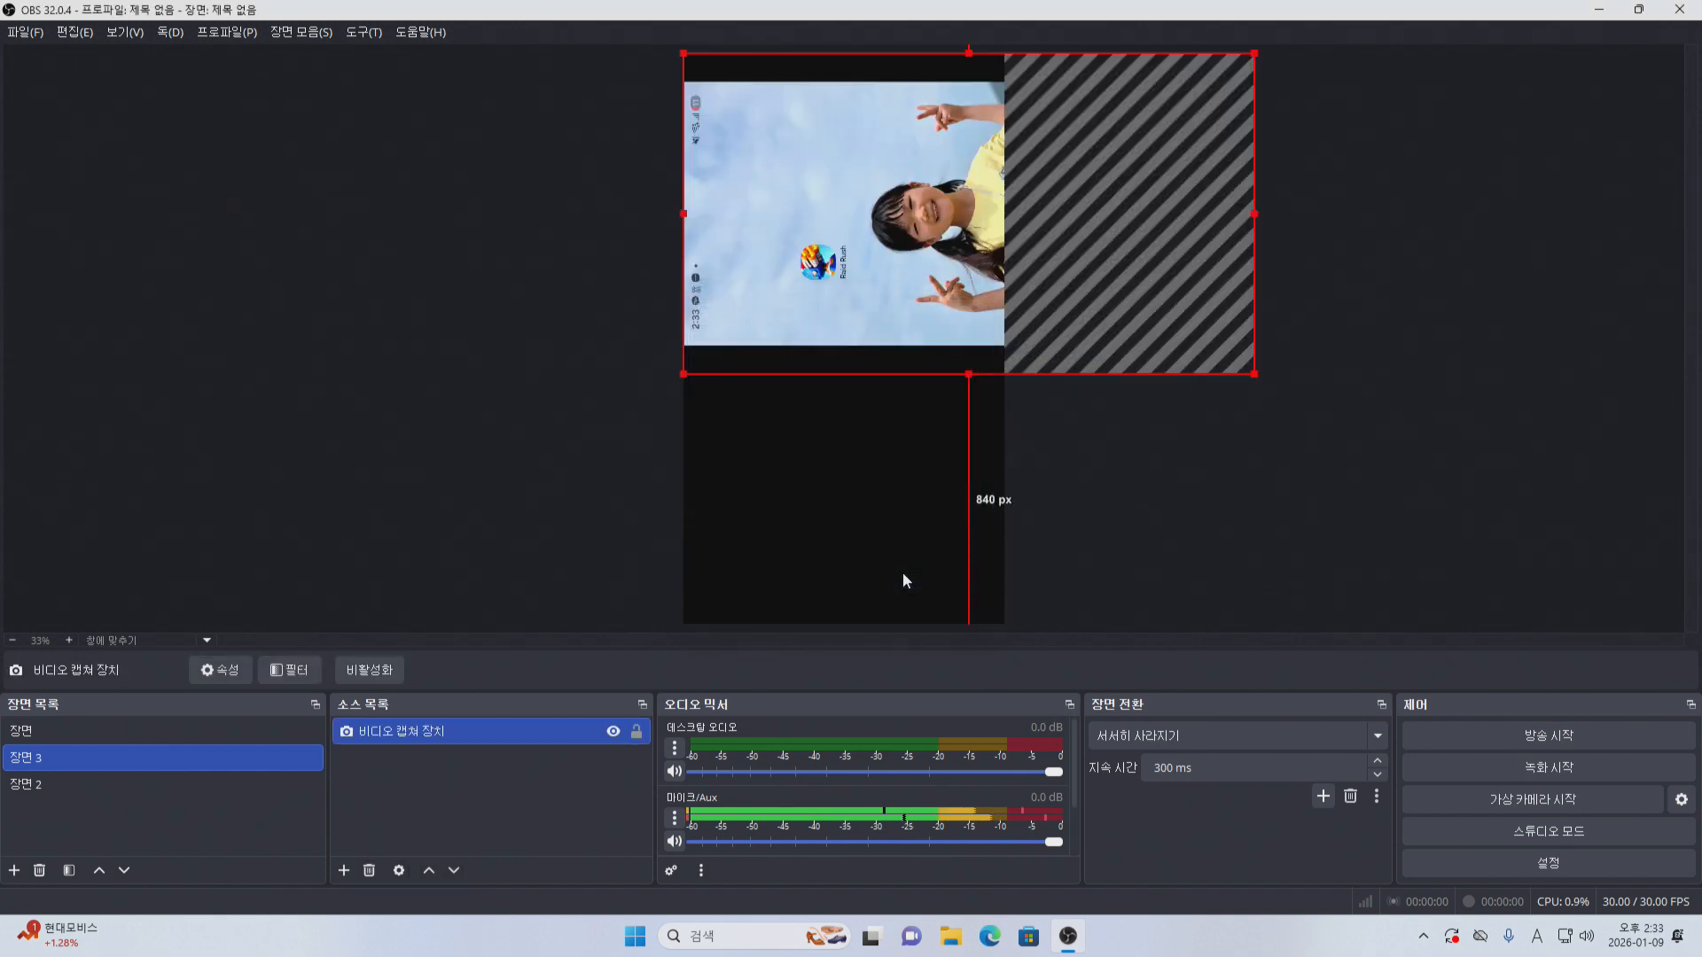
# Add the existing webcam source 비디오 캡쳐 장치 2 to 장면 3.
pyautogui.click(344, 872)
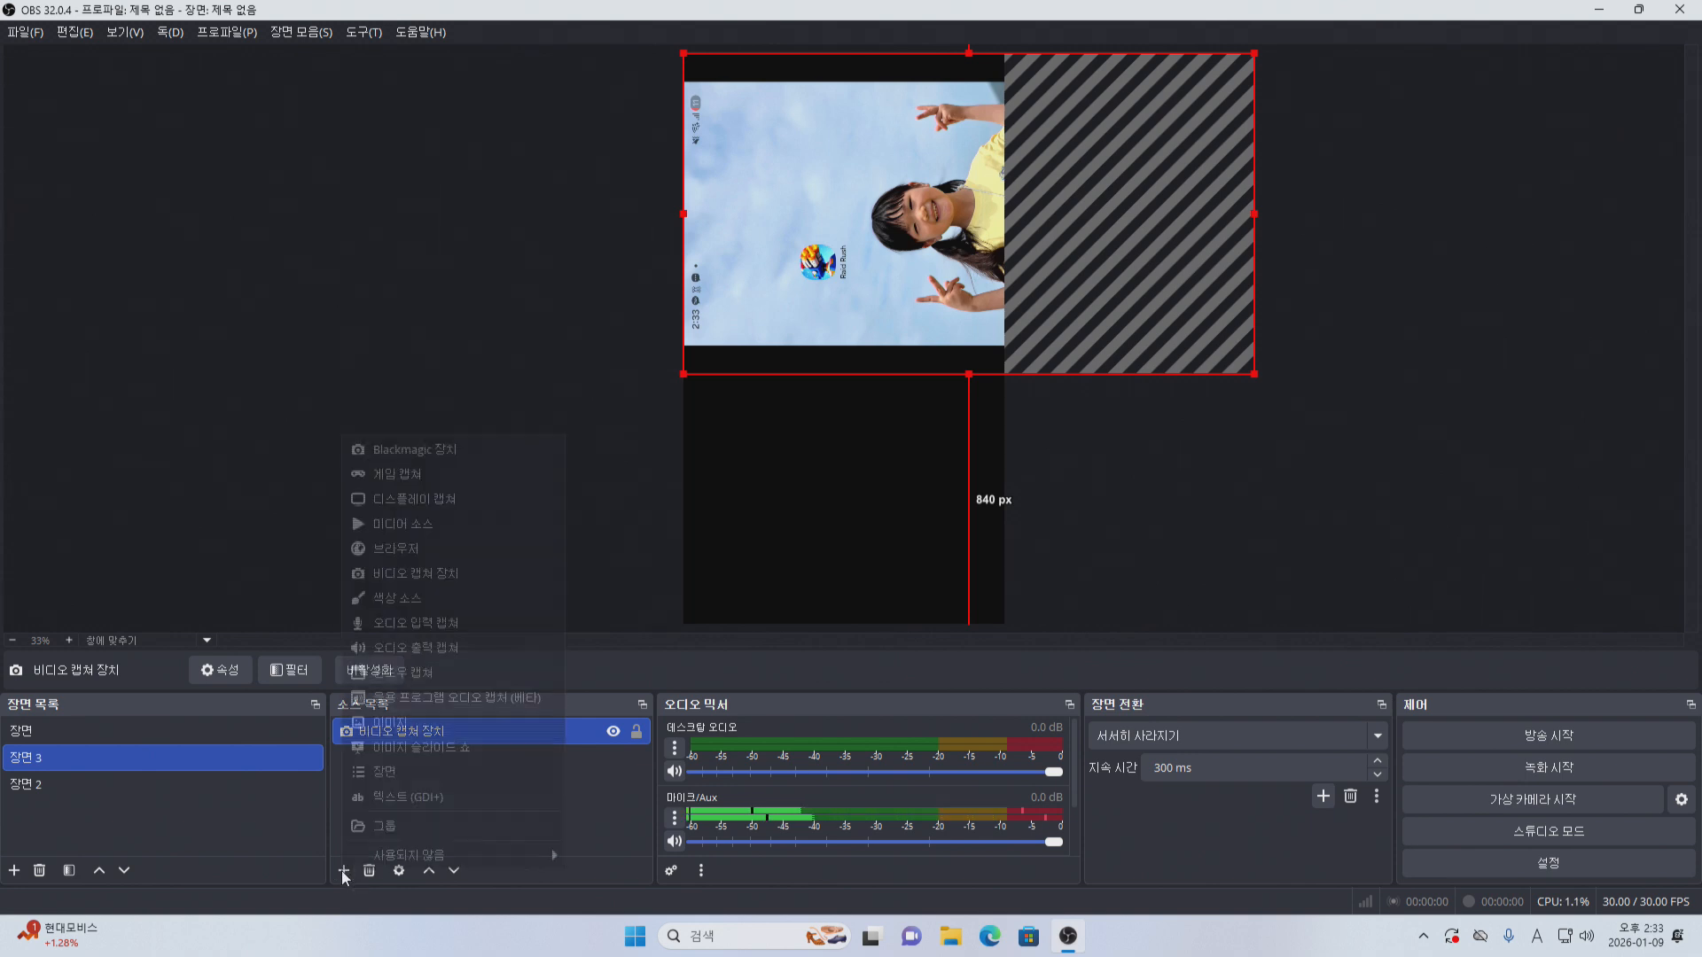
pyautogui.click(434, 583)
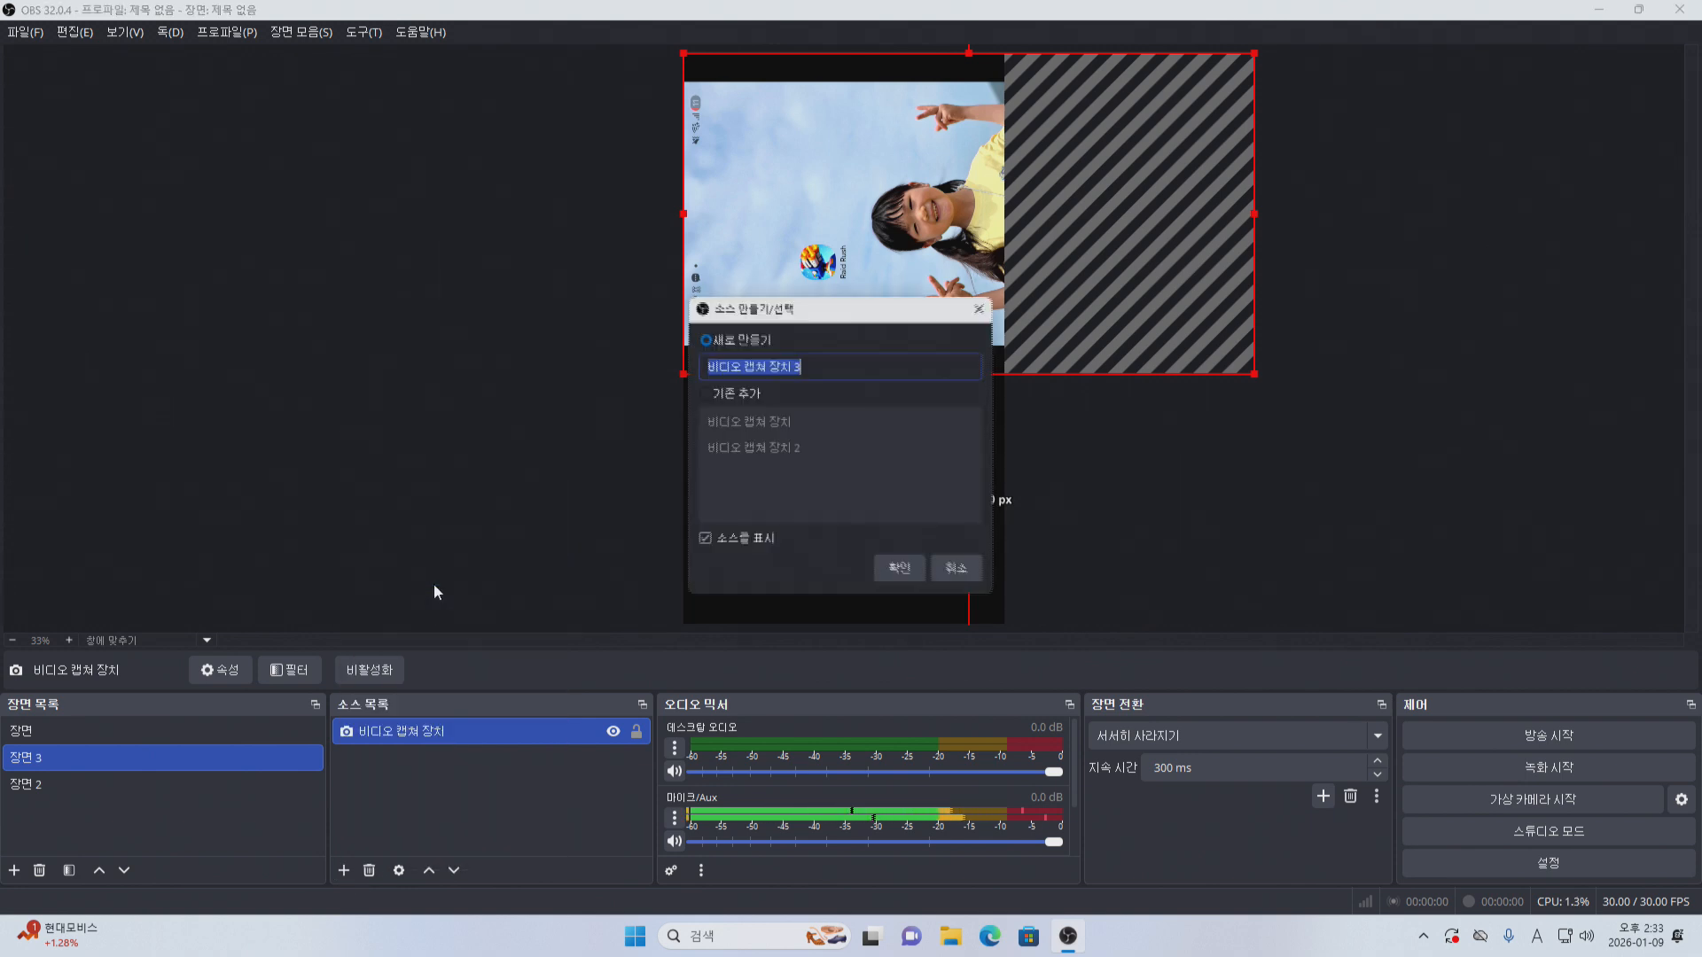
pyautogui.click(729, 399)
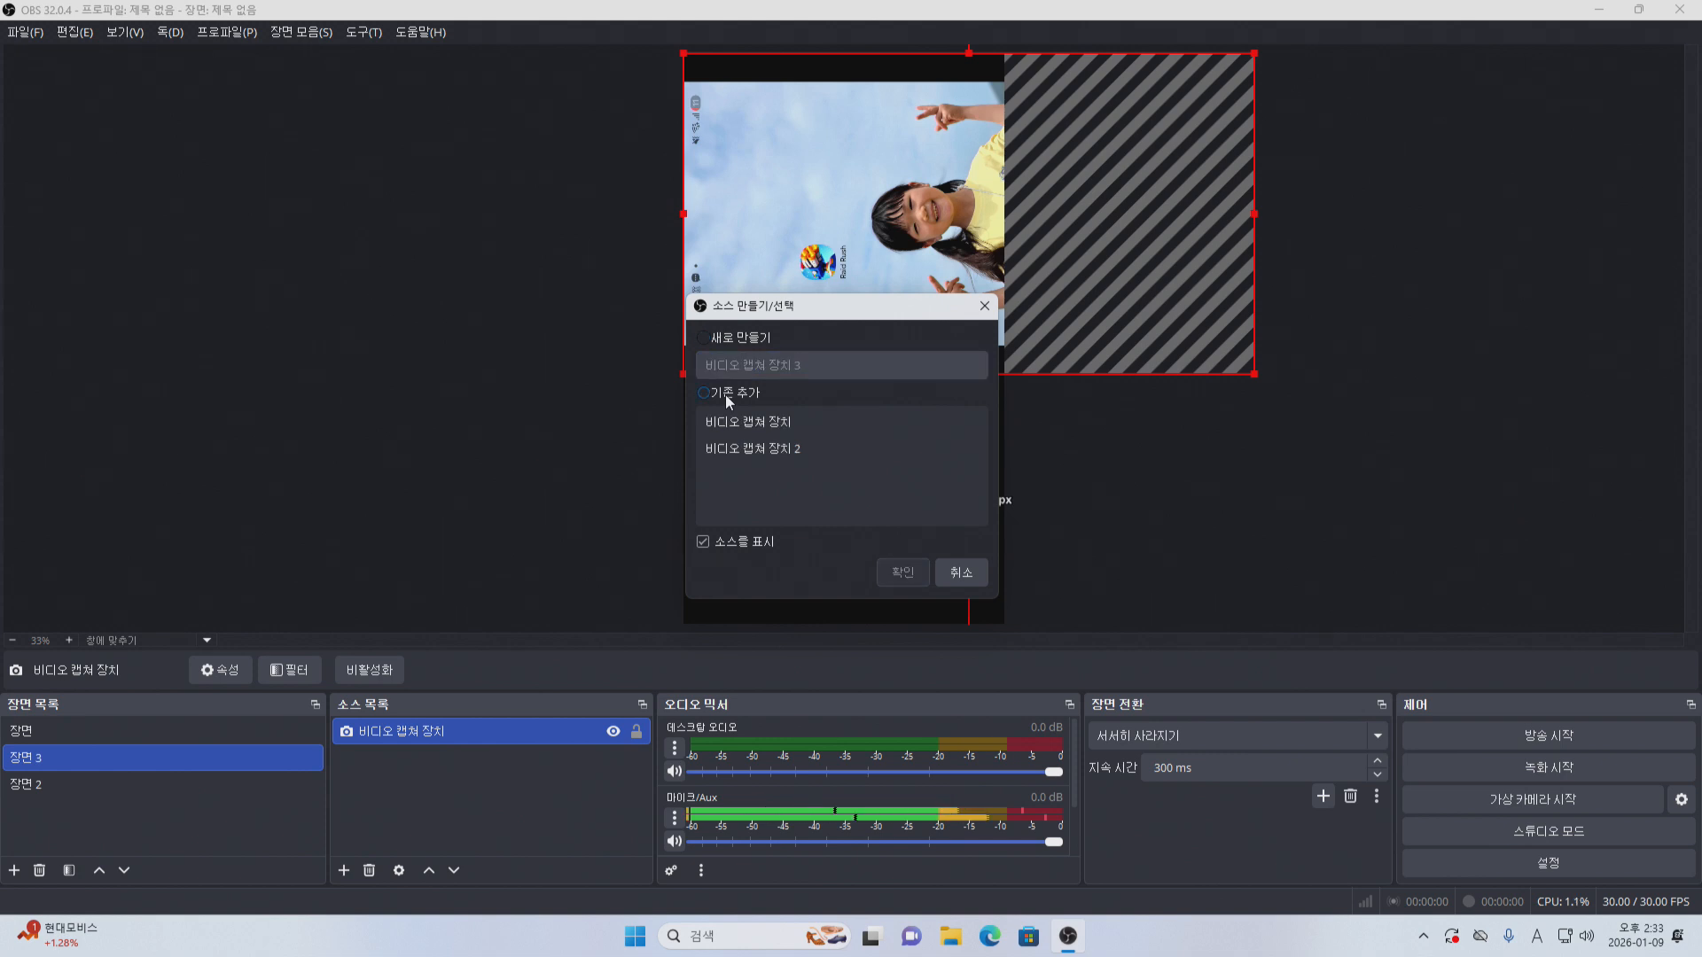
pyautogui.click(747, 452)
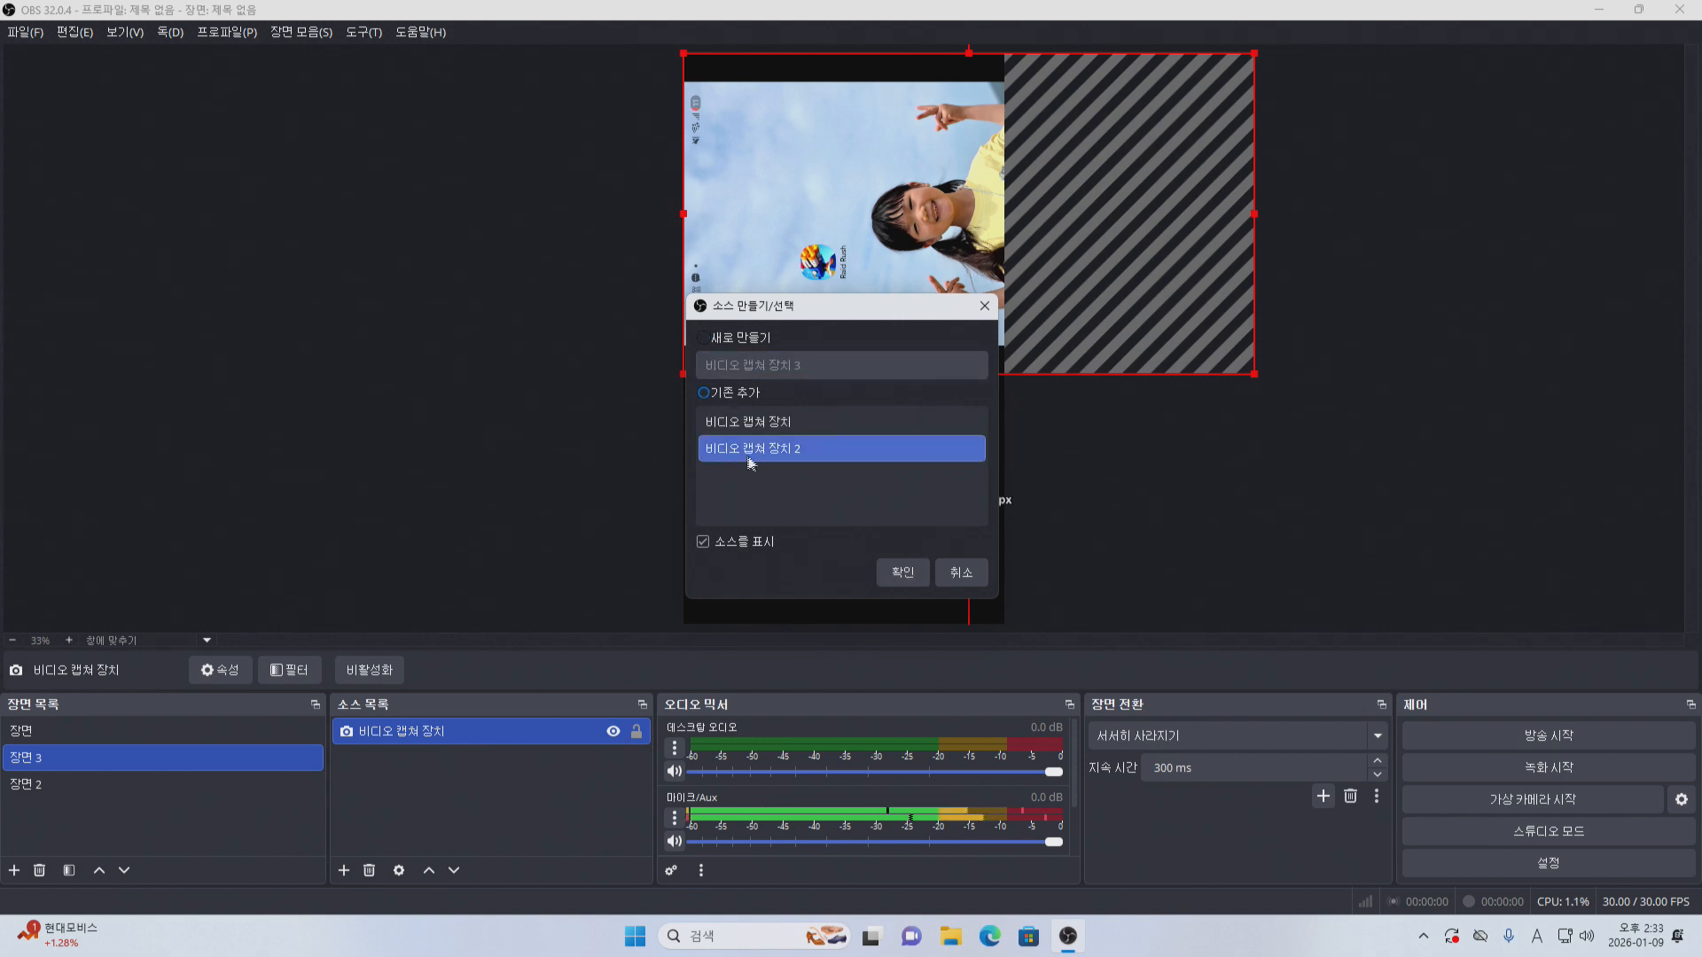
pyautogui.click(901, 577)
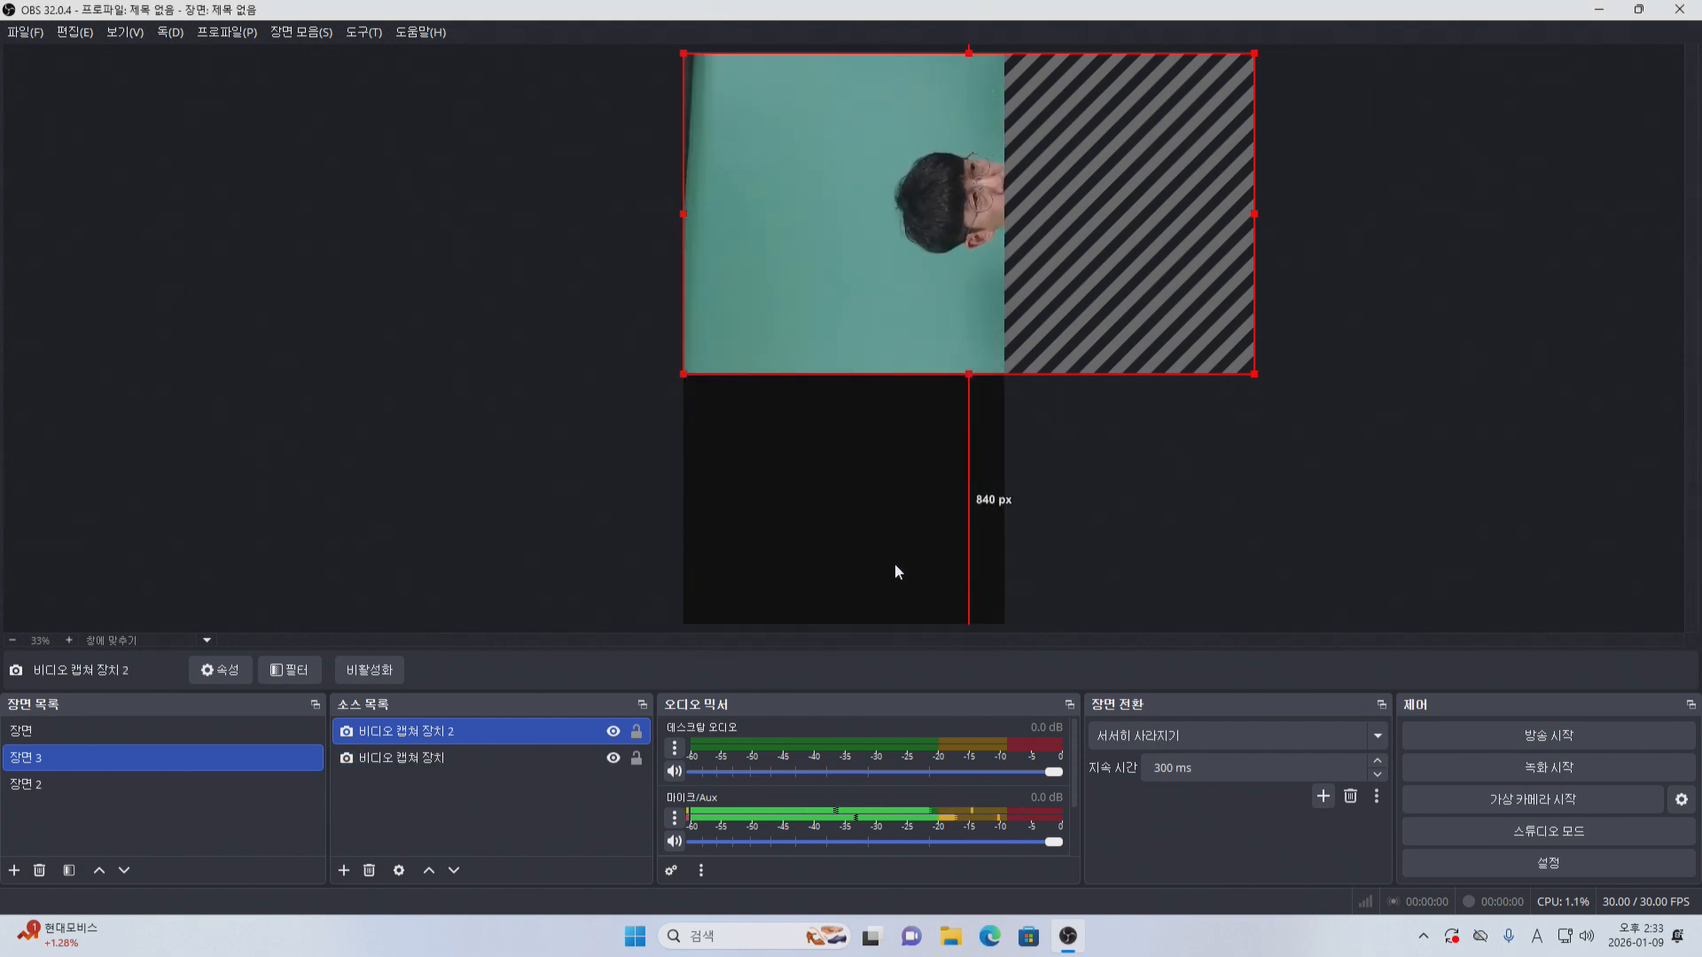
# Rotate the webcam source in 장면 3 by 90 degrees clockwise and shift it rightward, exposing the phone source beneath.
pyautogui.rightClick(949, 250)
pyautogui.moveTo(1010, 280)
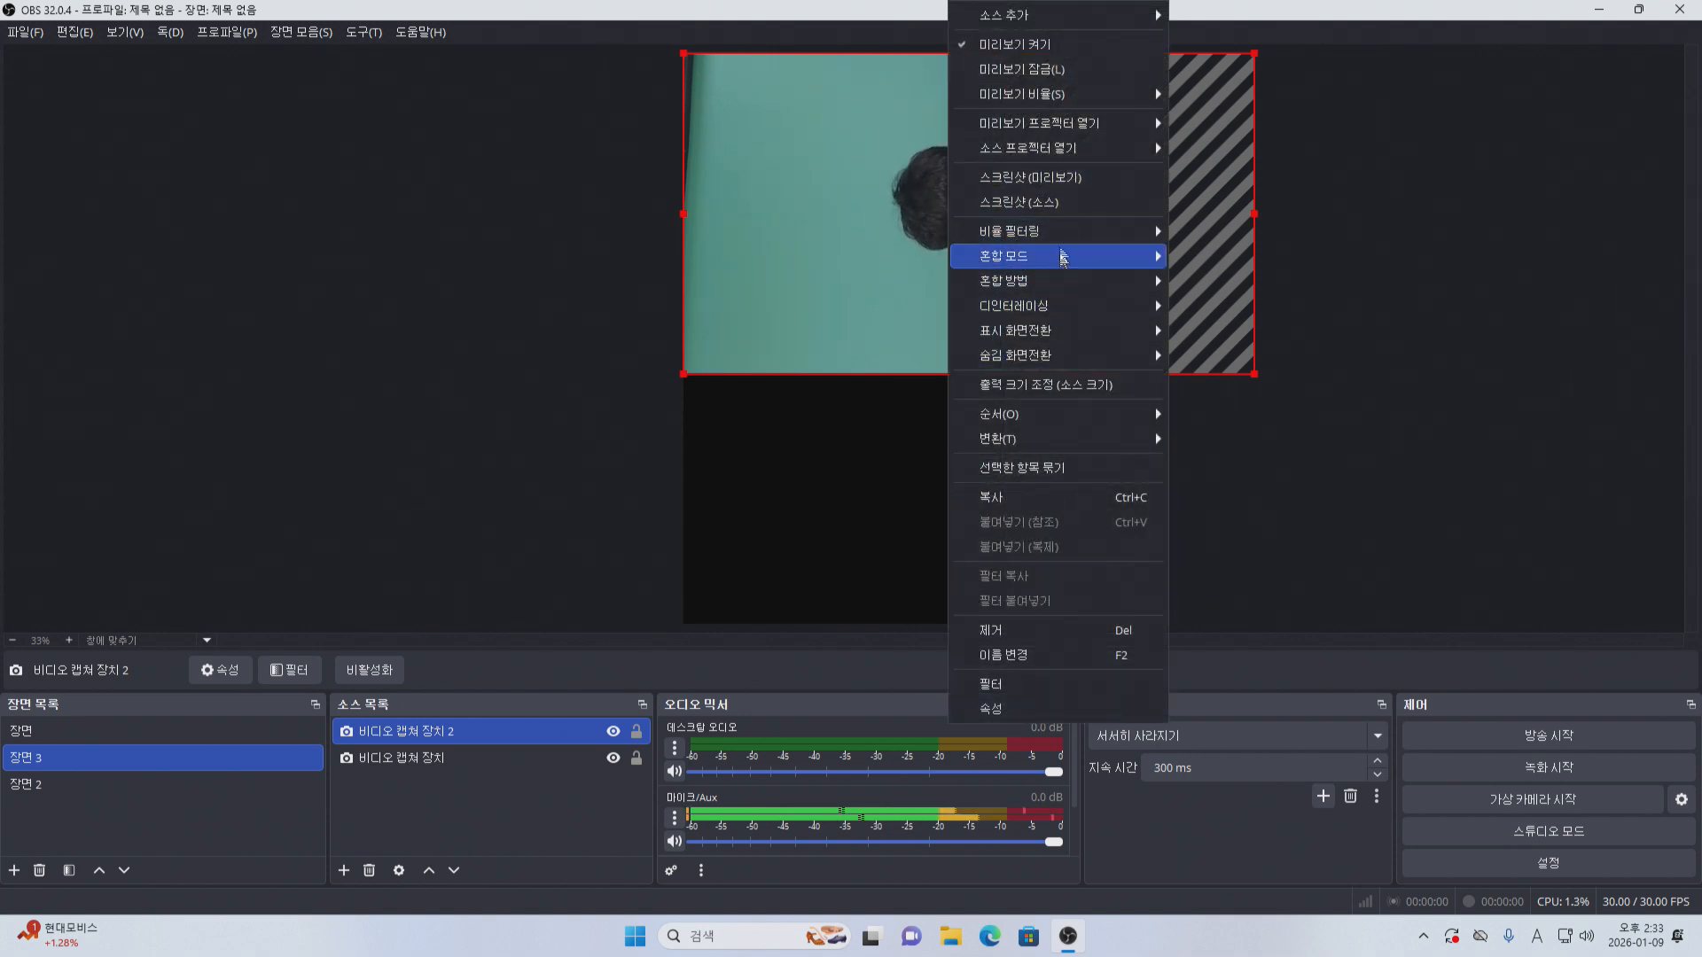
pyautogui.moveTo(1029, 438)
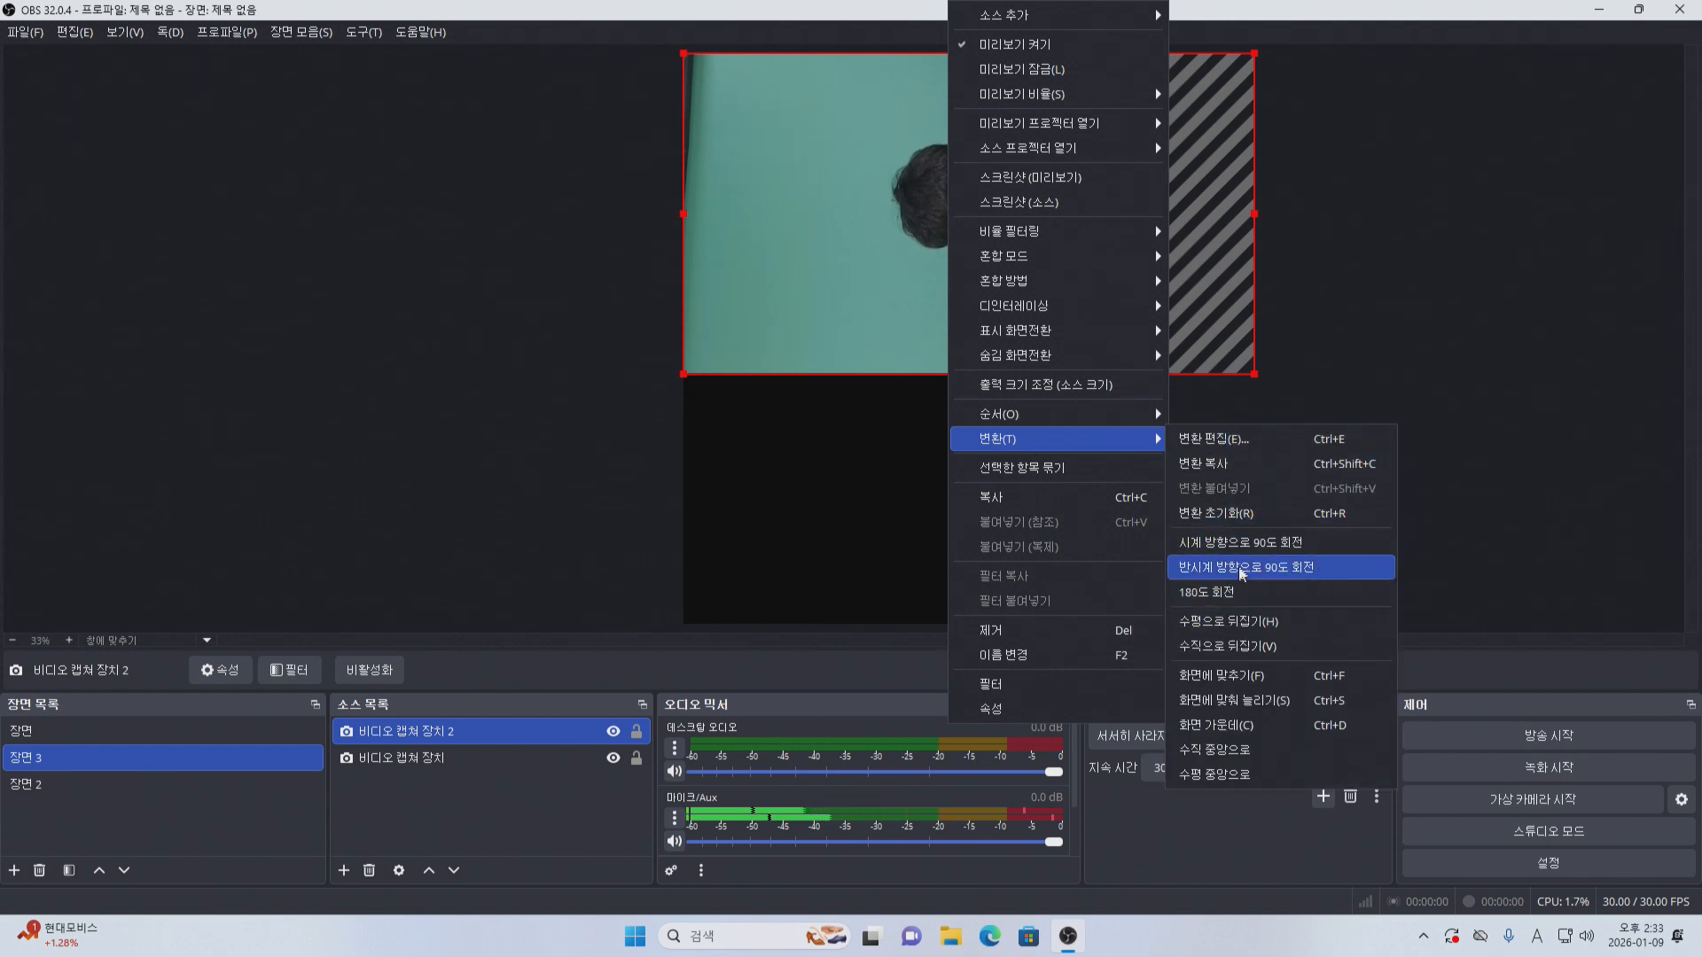
pyautogui.click(1236, 542)
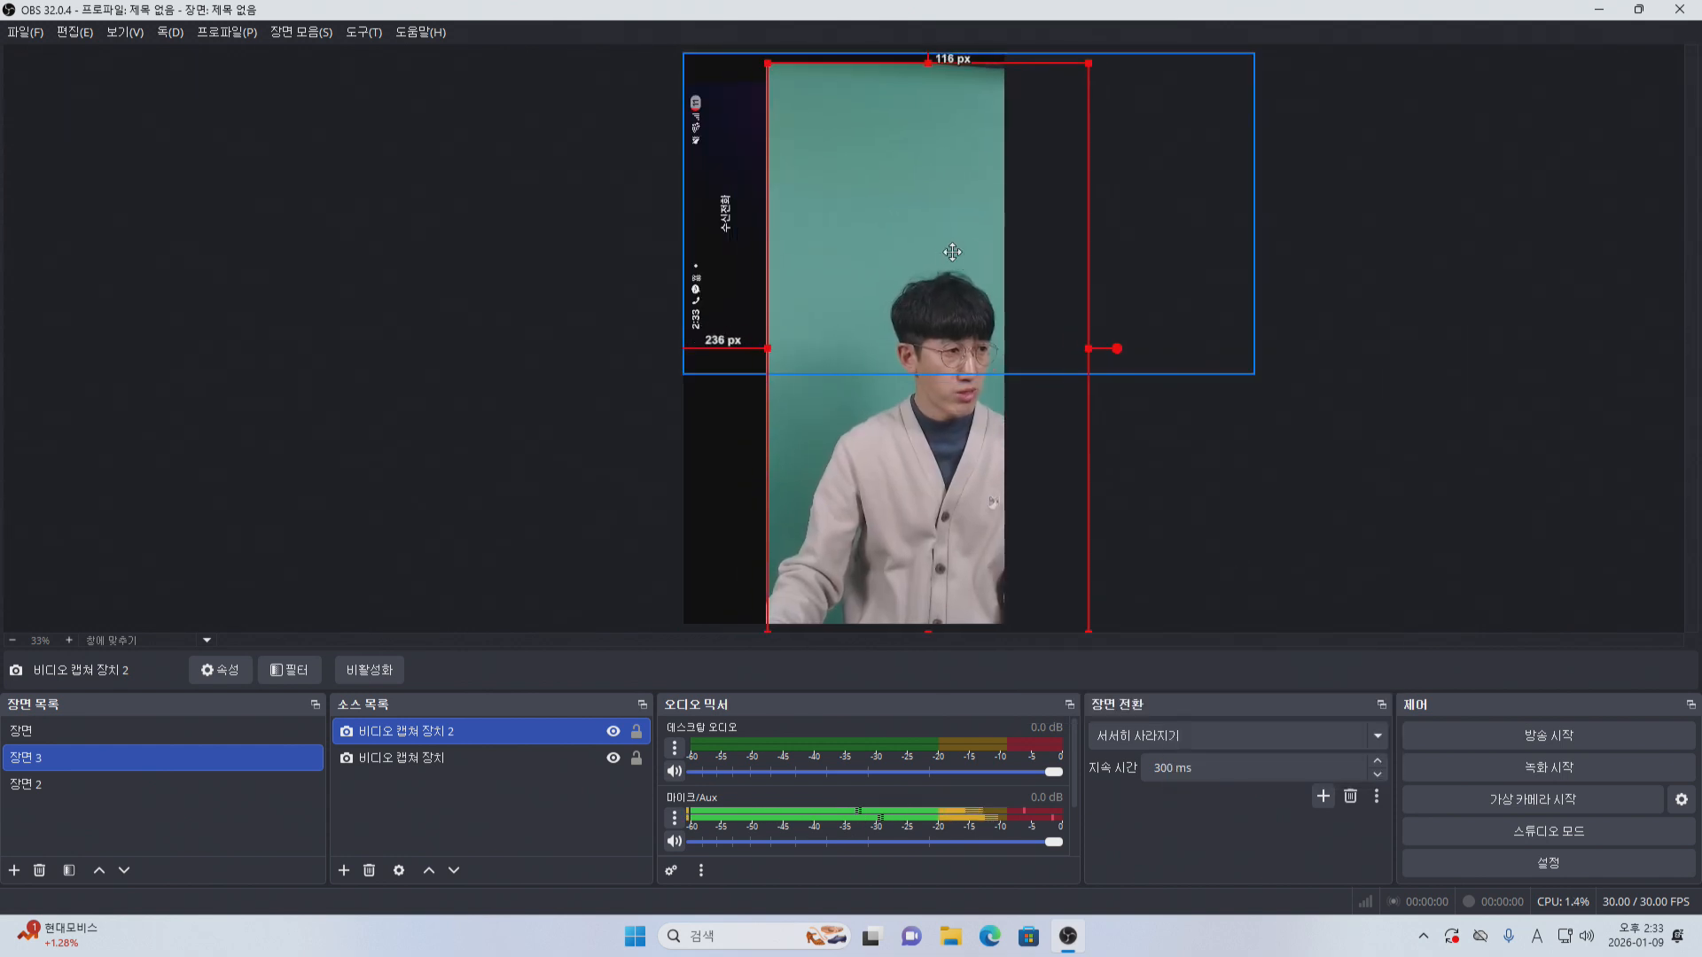
# Rotate the phone capture source in 장면 3 by 90 degrees clockwise.
pyautogui.click(749, 197)
pyautogui.rightClick(747, 203)
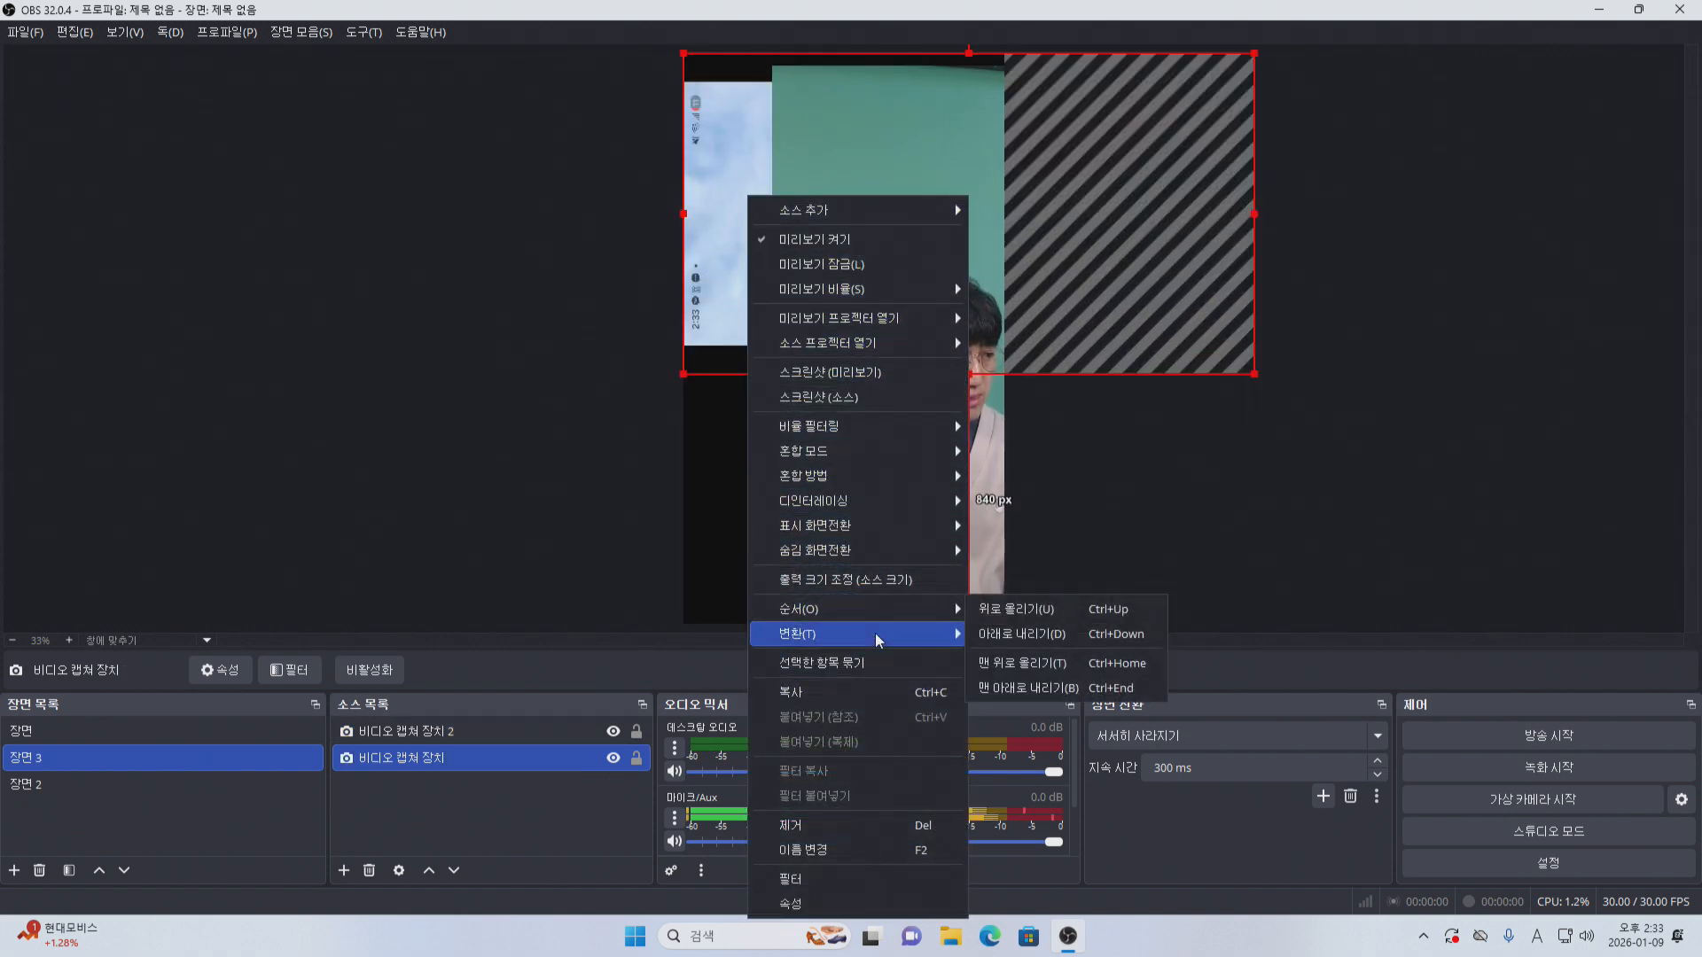
pyautogui.moveTo(939, 634)
pyautogui.click(1047, 710)
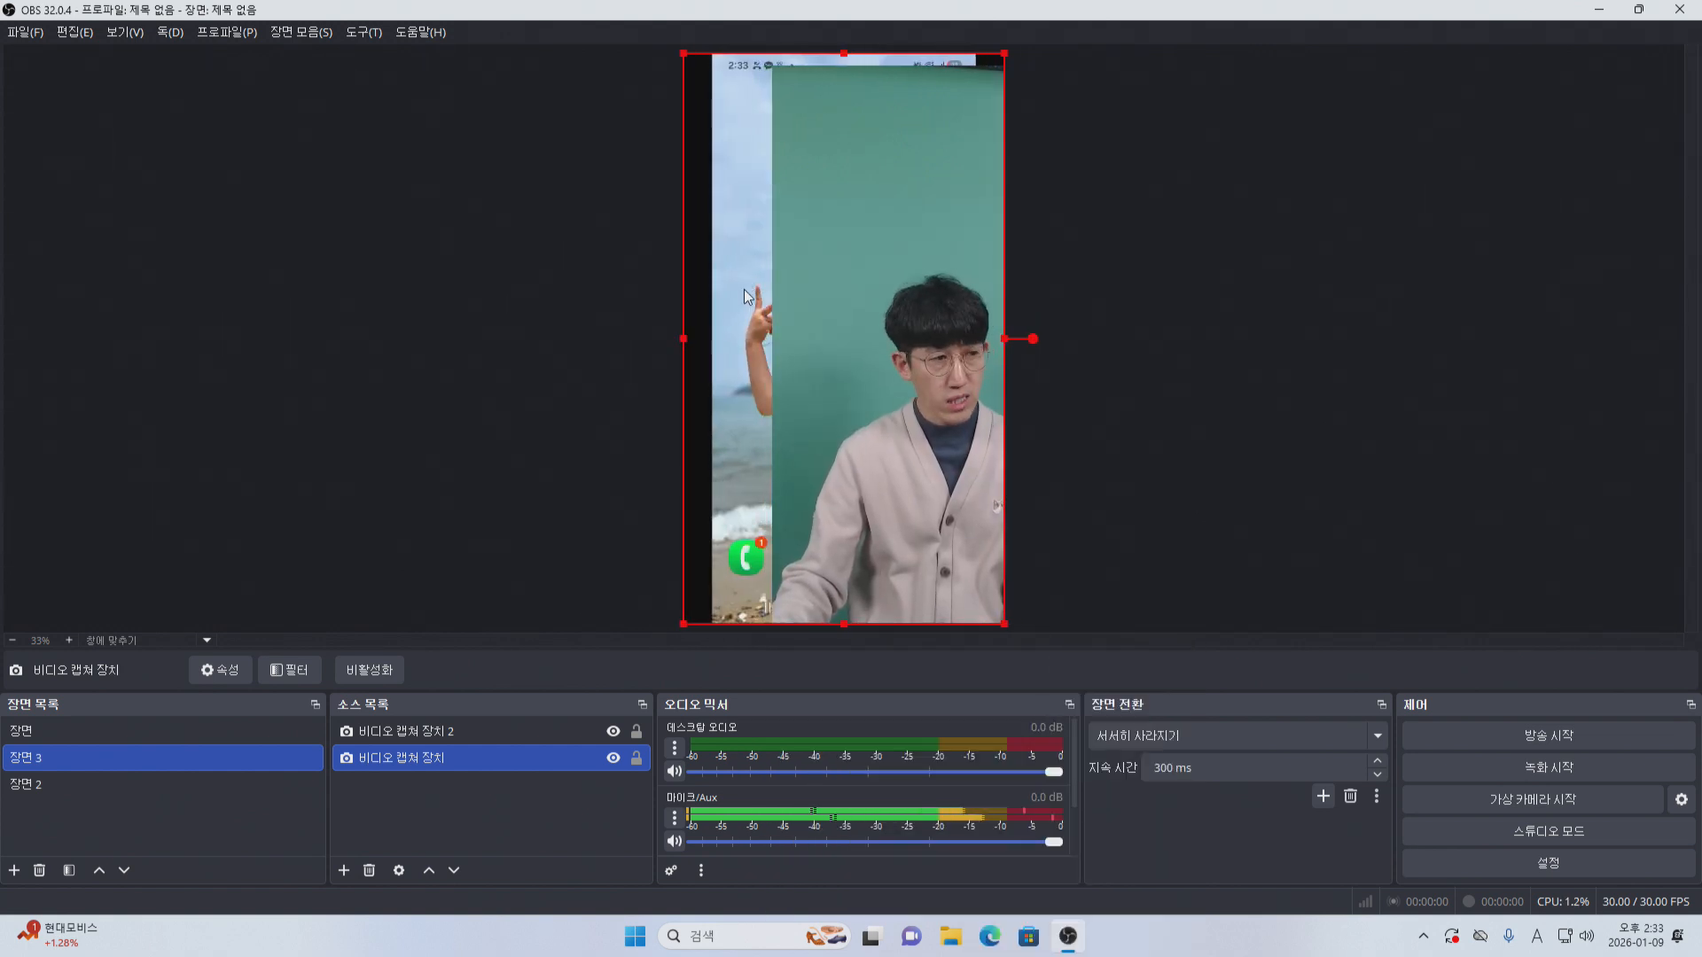
# Shrink the webcam source in 장면 3 into the canvas's lower-right corner, about 746 px from its left edge and 1375 px from its top.
pyautogui.click(783, 85)
pyautogui.moveTo(782, 84); pyautogui.dragTo(967, 559)
pyautogui.moveTo(967, 533)
pyautogui.mouseDown()
pyautogui.moveTo(966, 567)
pyautogui.moveTo(962, 535)
pyautogui.moveTo(983, 552)
pyautogui.mouseUp()
pyautogui.click(1406, 540)
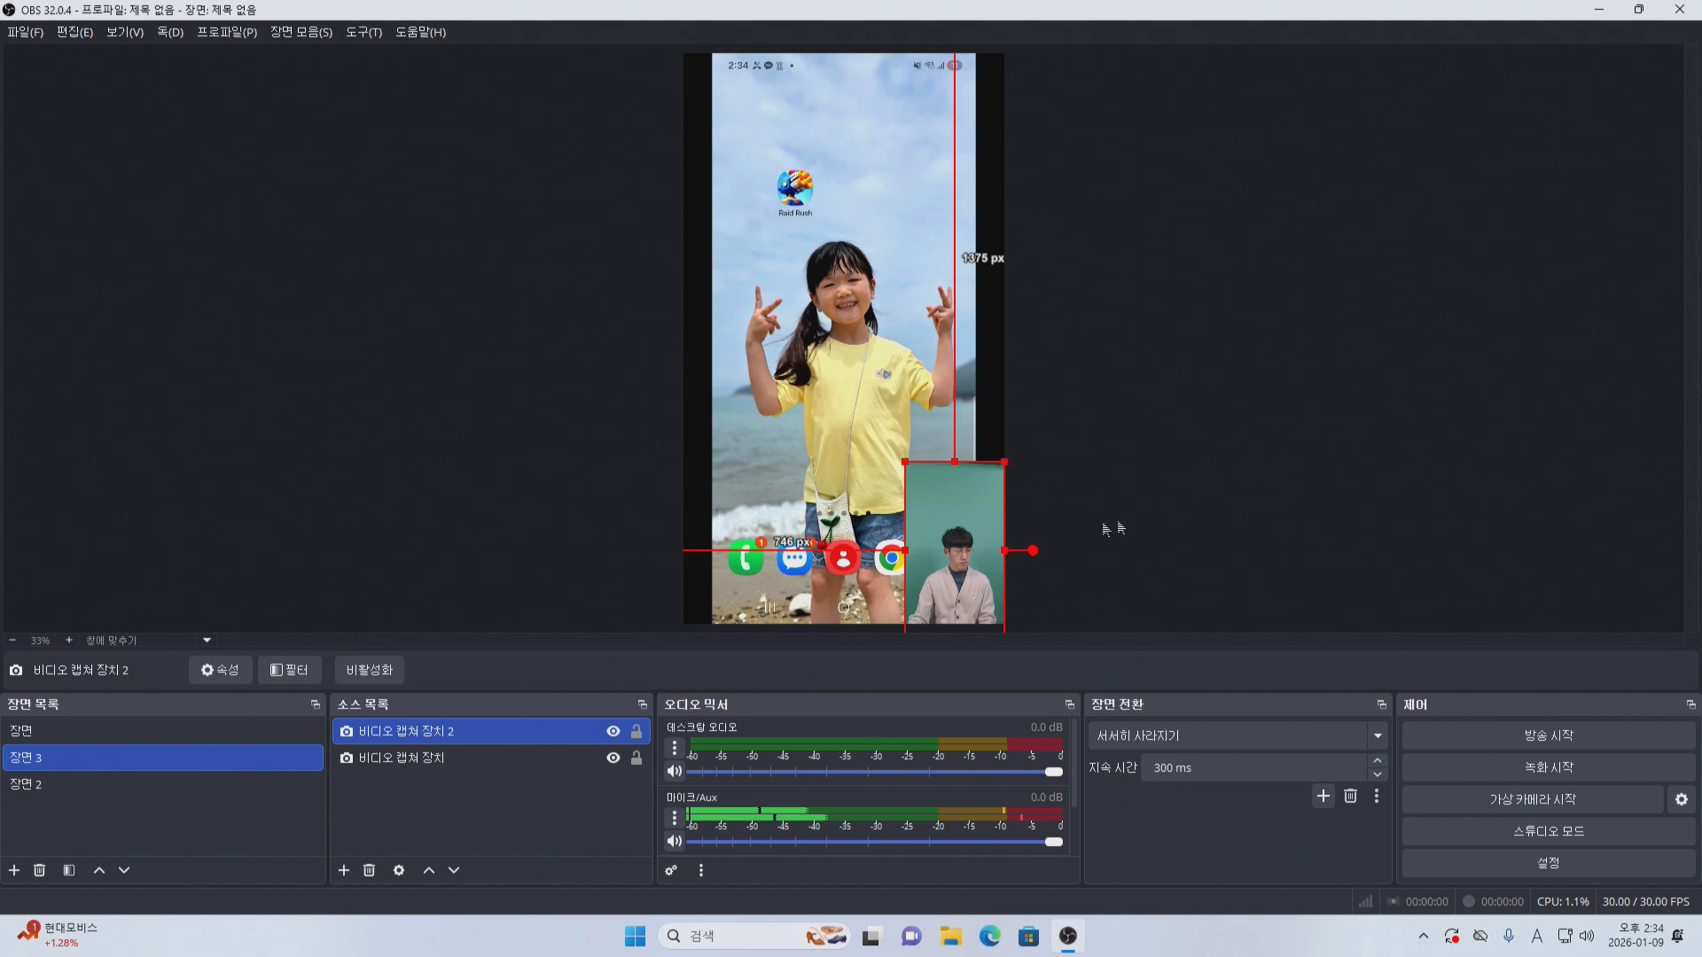
pyautogui.click(1188, 493)
# Add a 크로마 키 effect filter with its default name to the webcam source 비디오 캡쳐 장치 2.
pyautogui.click(949, 556)
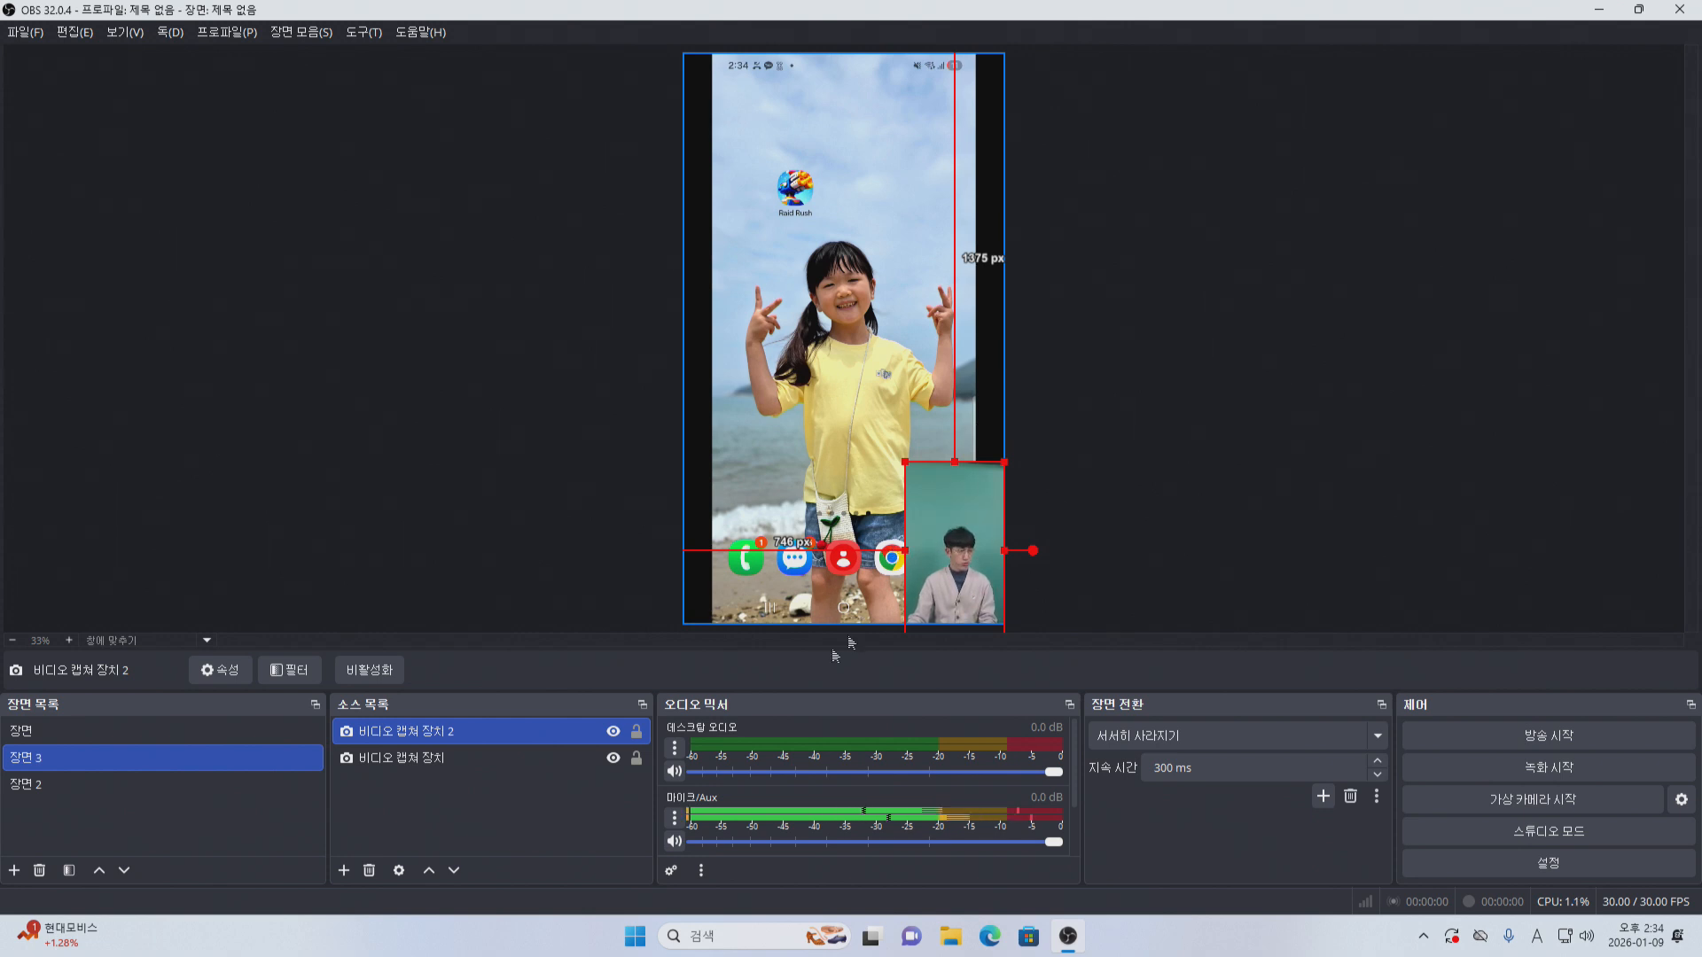
pyautogui.rightClick(949, 524)
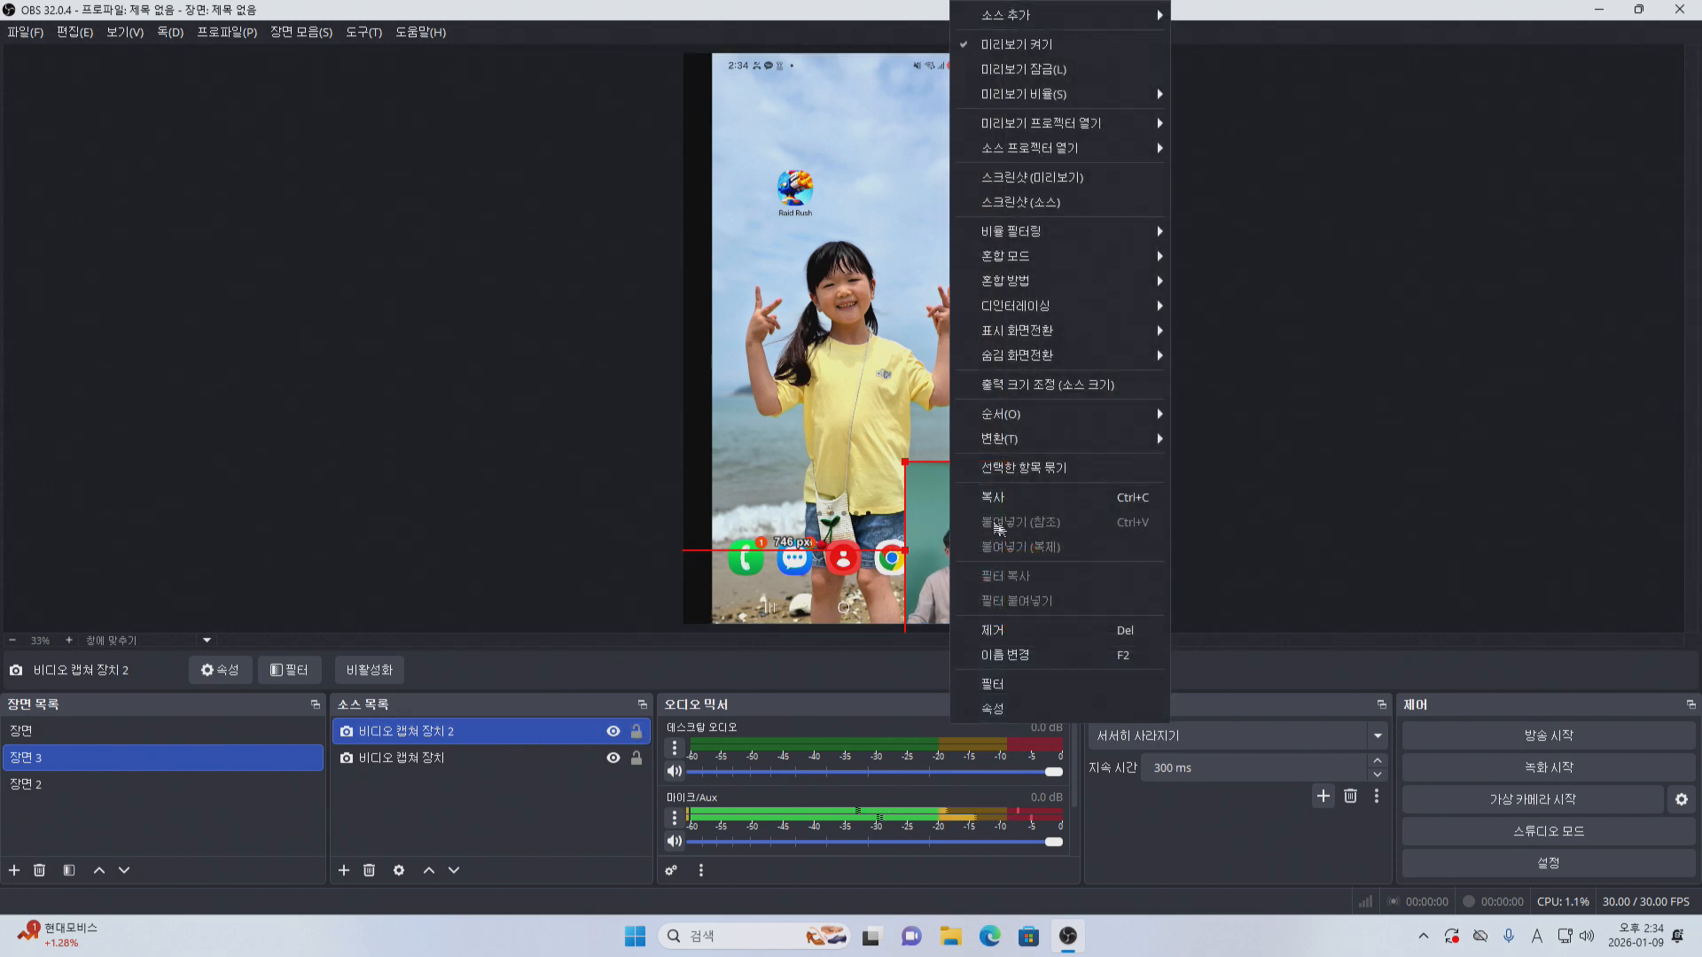
pyautogui.click(1029, 685)
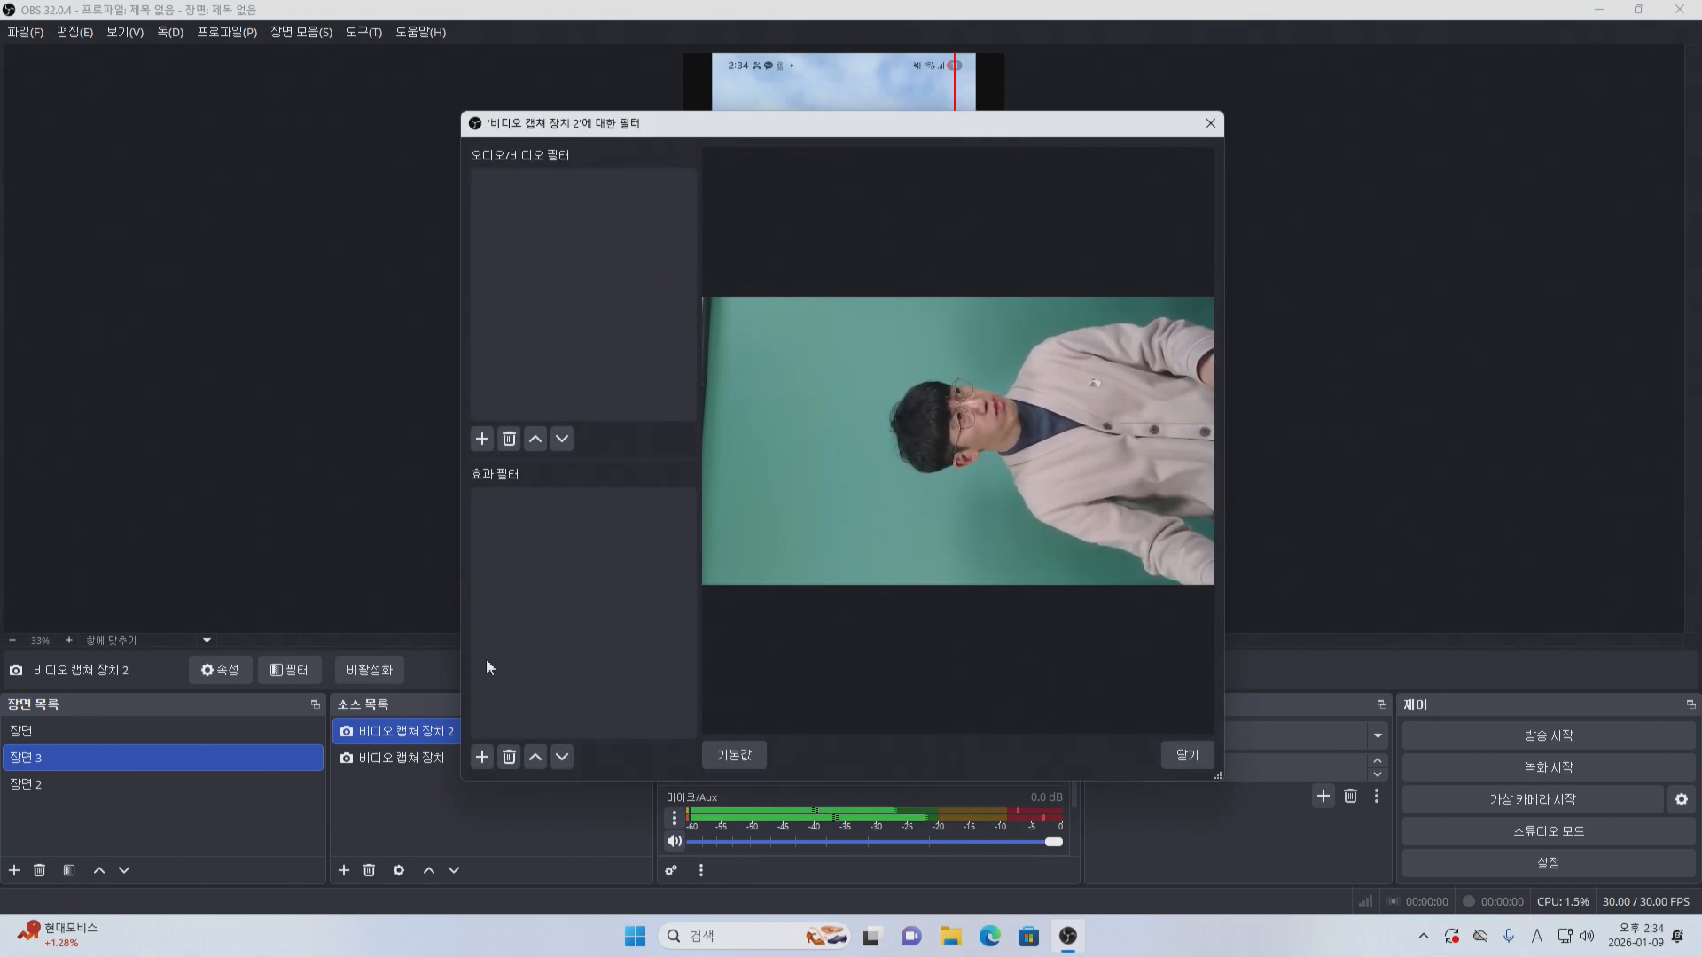
pyautogui.click(483, 439)
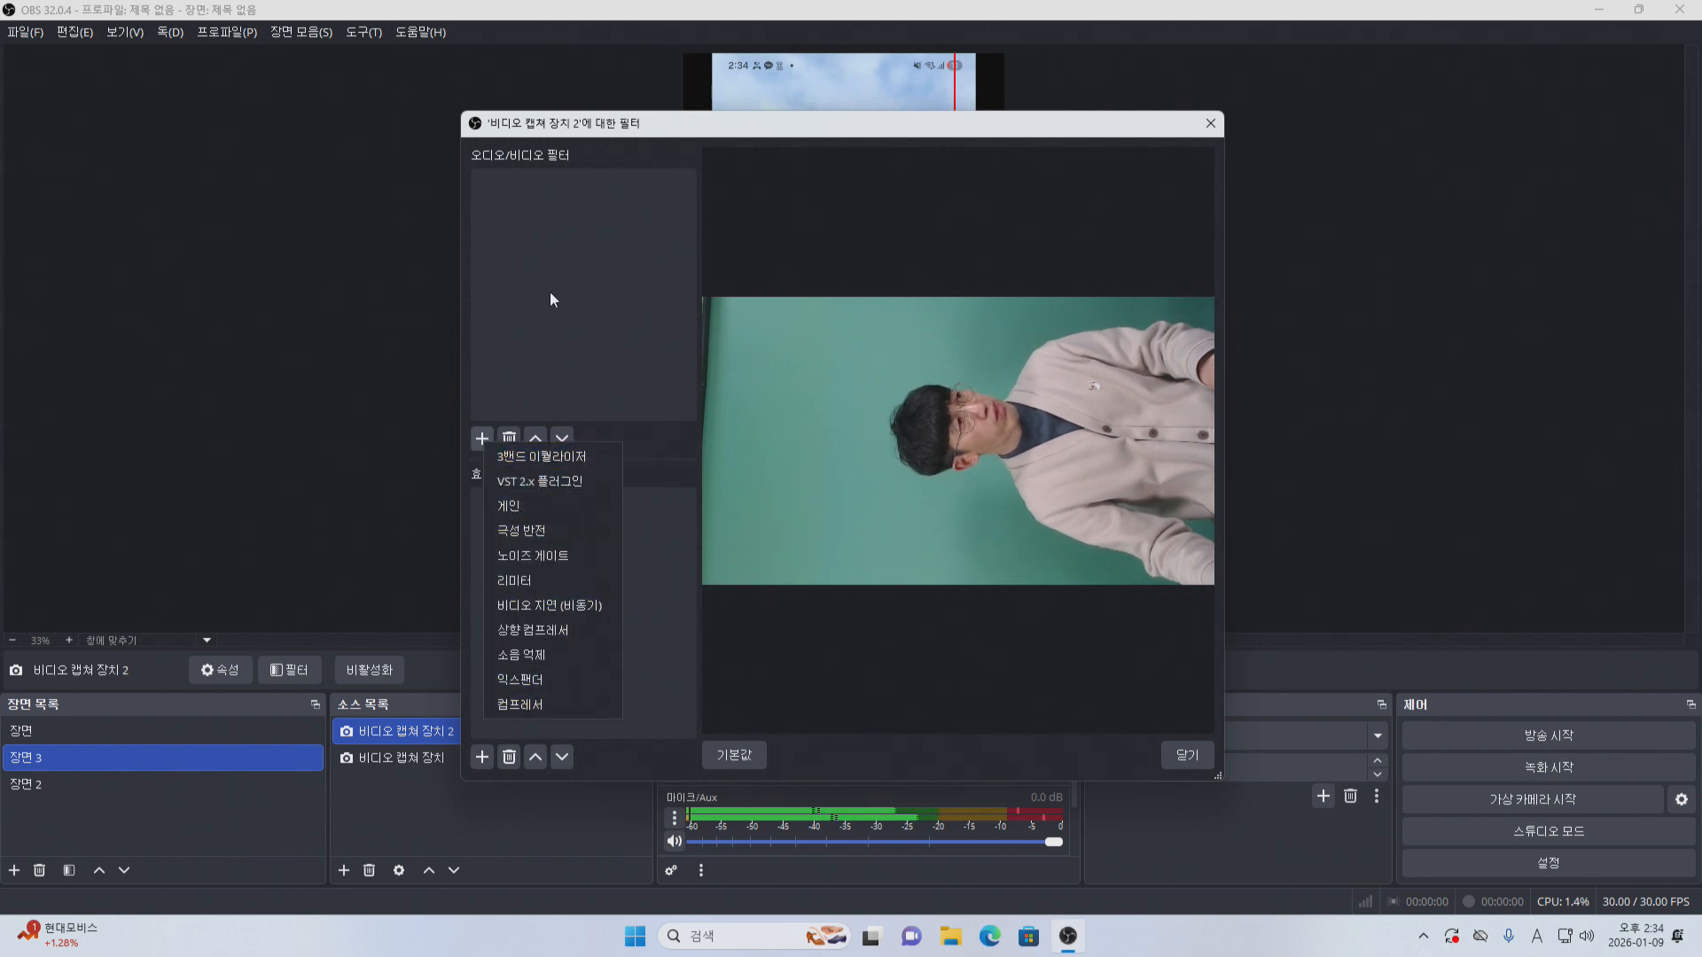
pyautogui.click(528, 304)
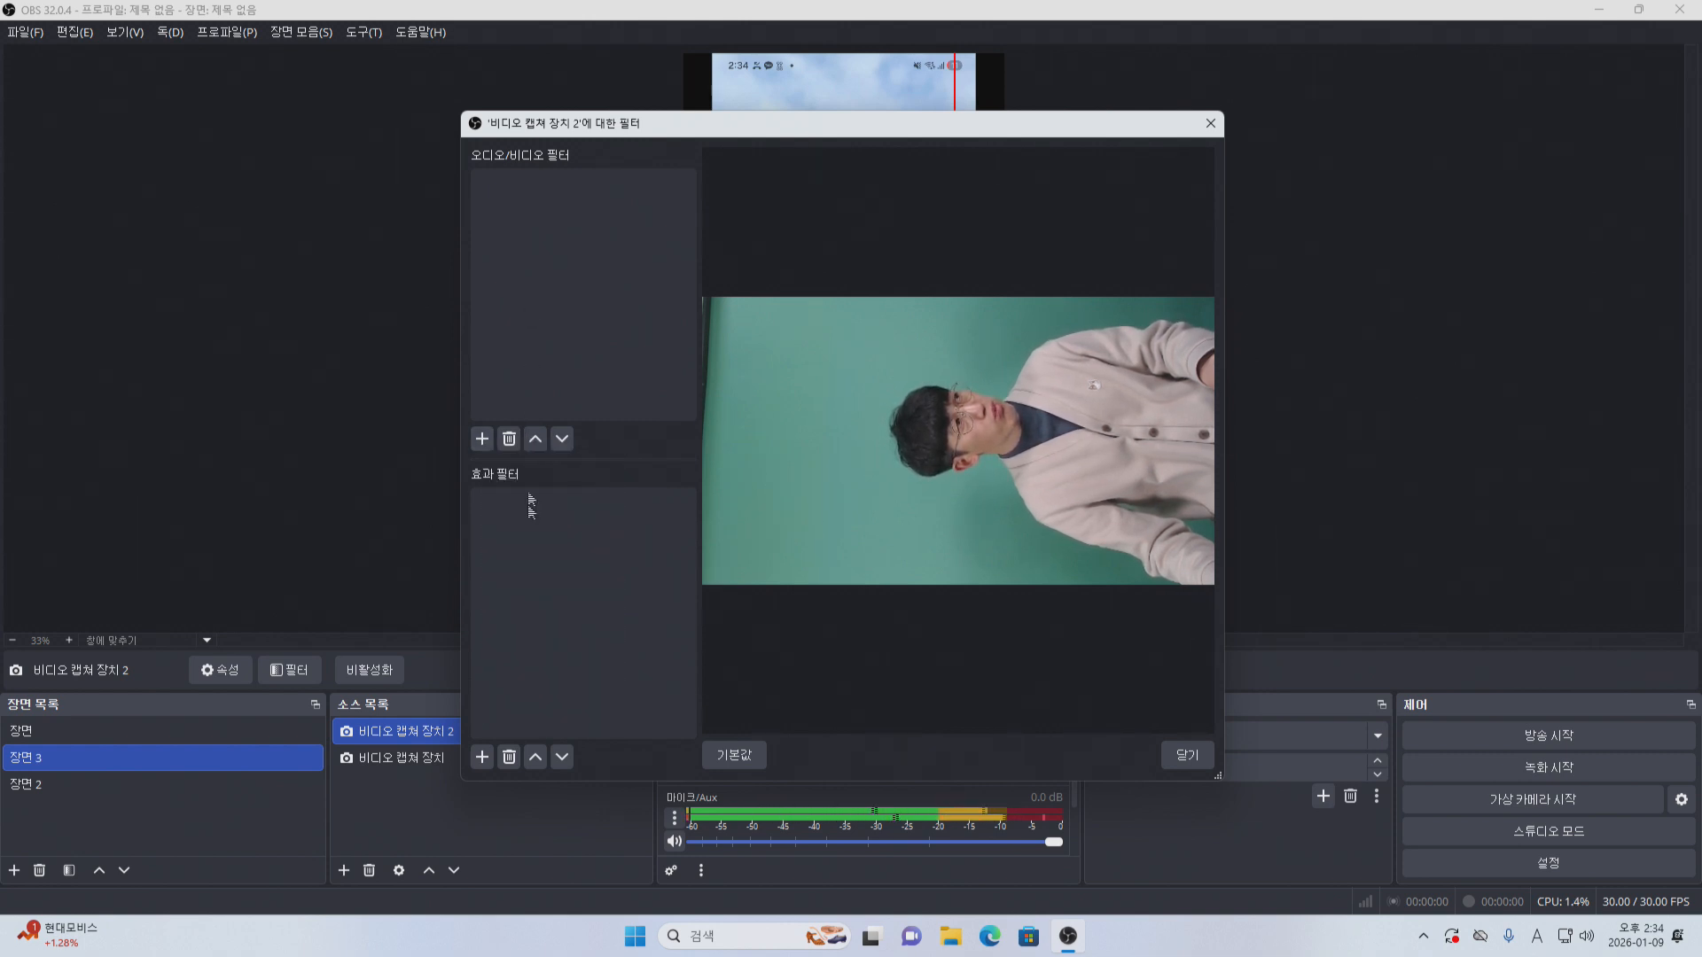
pyautogui.click(482, 756)
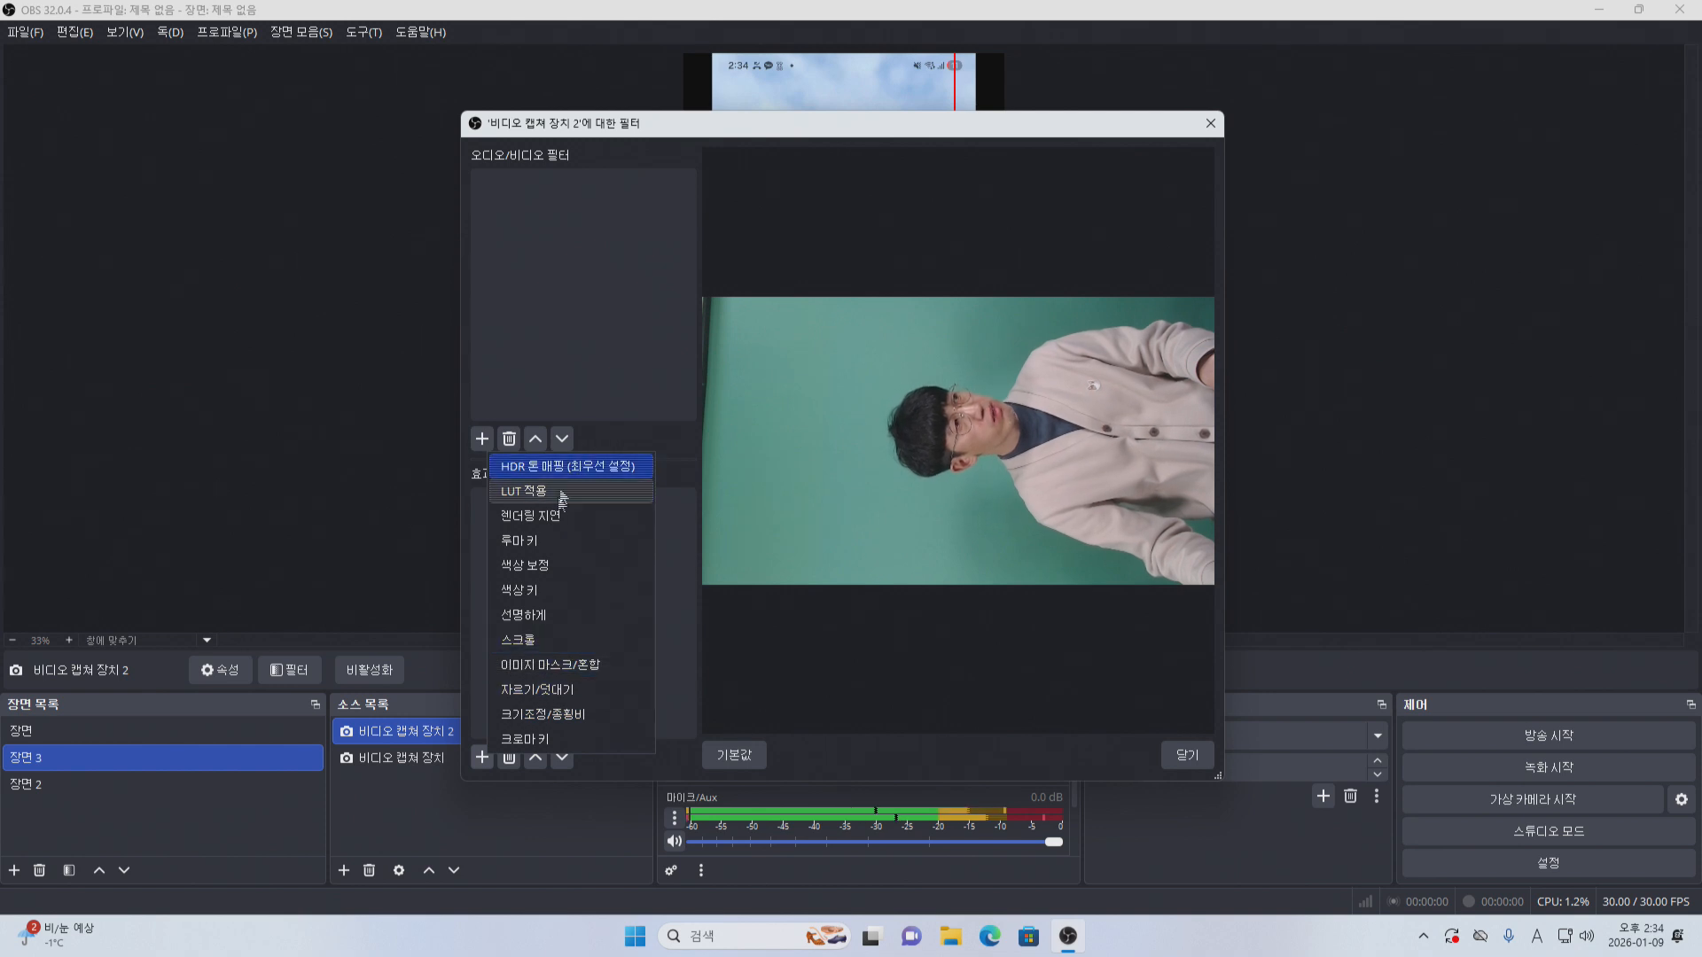
pyautogui.click(558, 739)
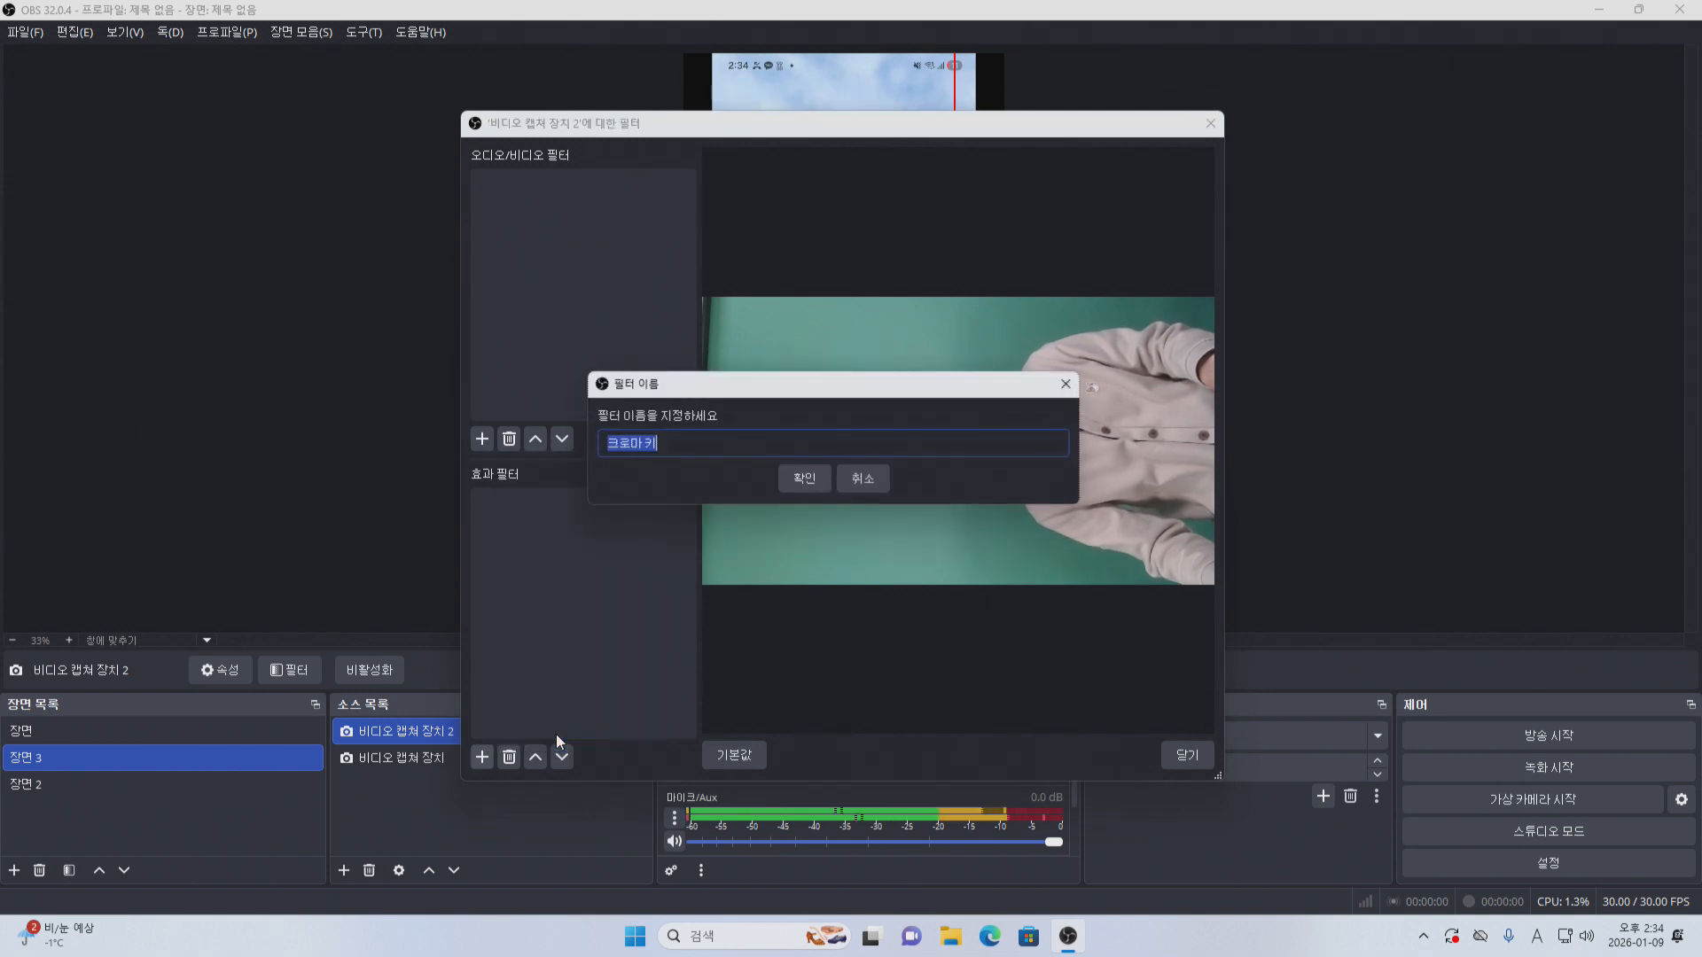
pyautogui.click(805, 478)
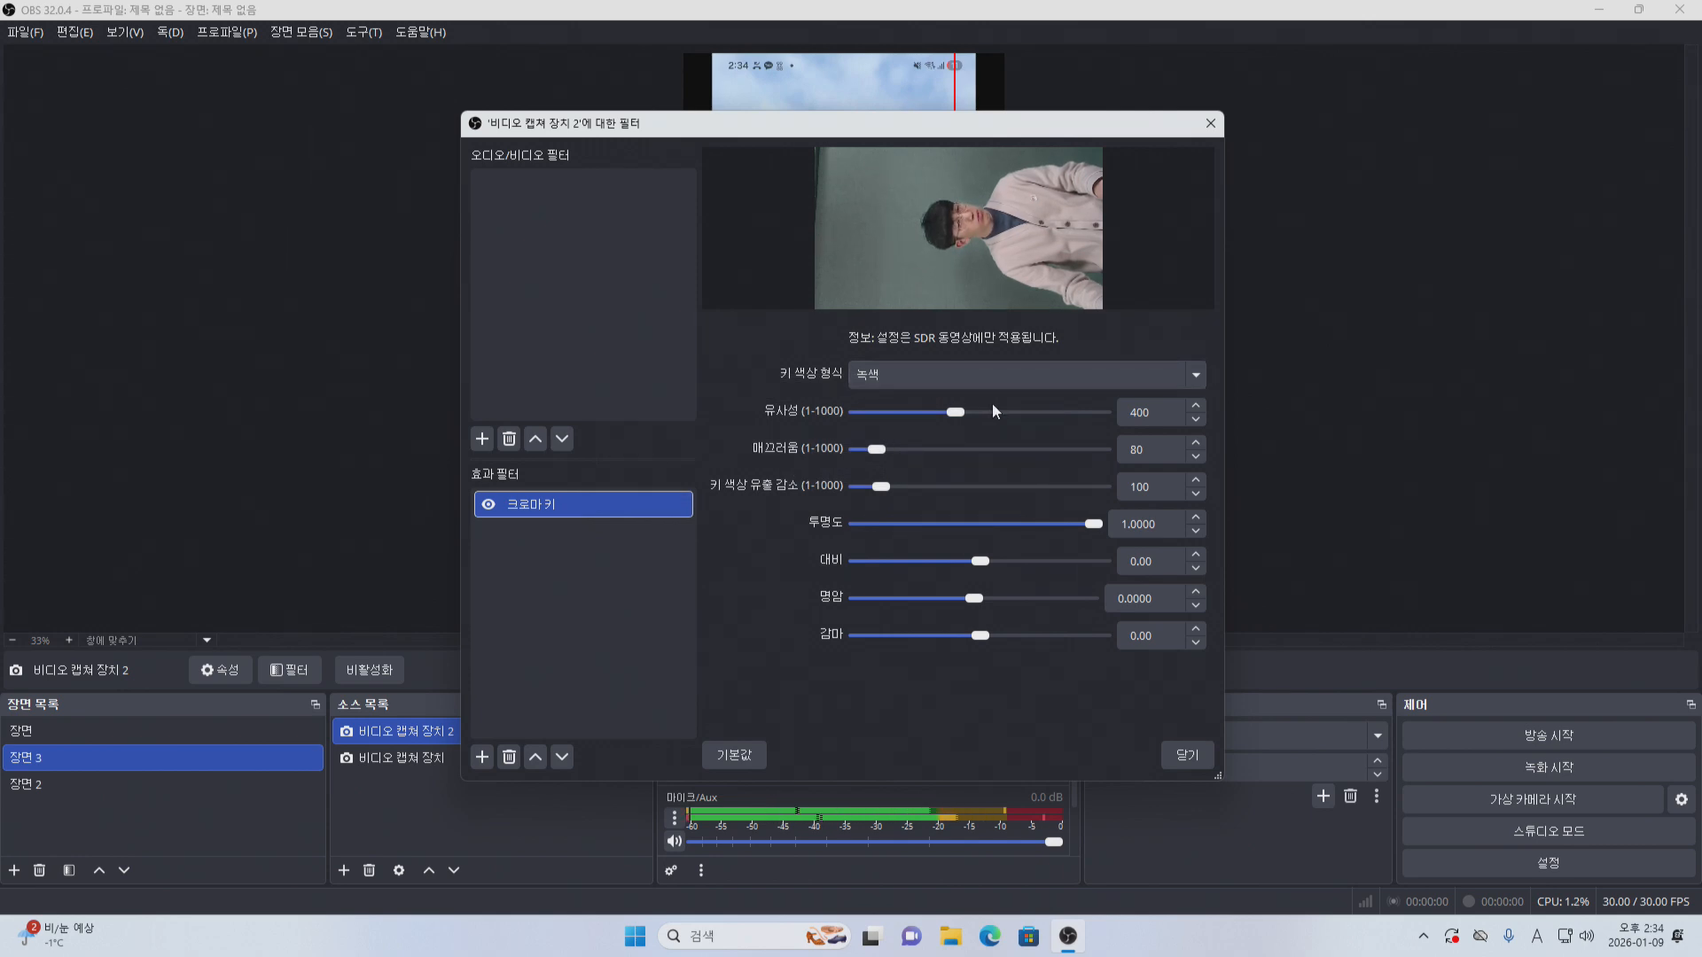
# Set the chroma key filter's similarity (유사성) to 409 while watching the webcam overlay, and close the filter window.
pyautogui.moveTo(980, 135); pyautogui.dragTo(525, 128)
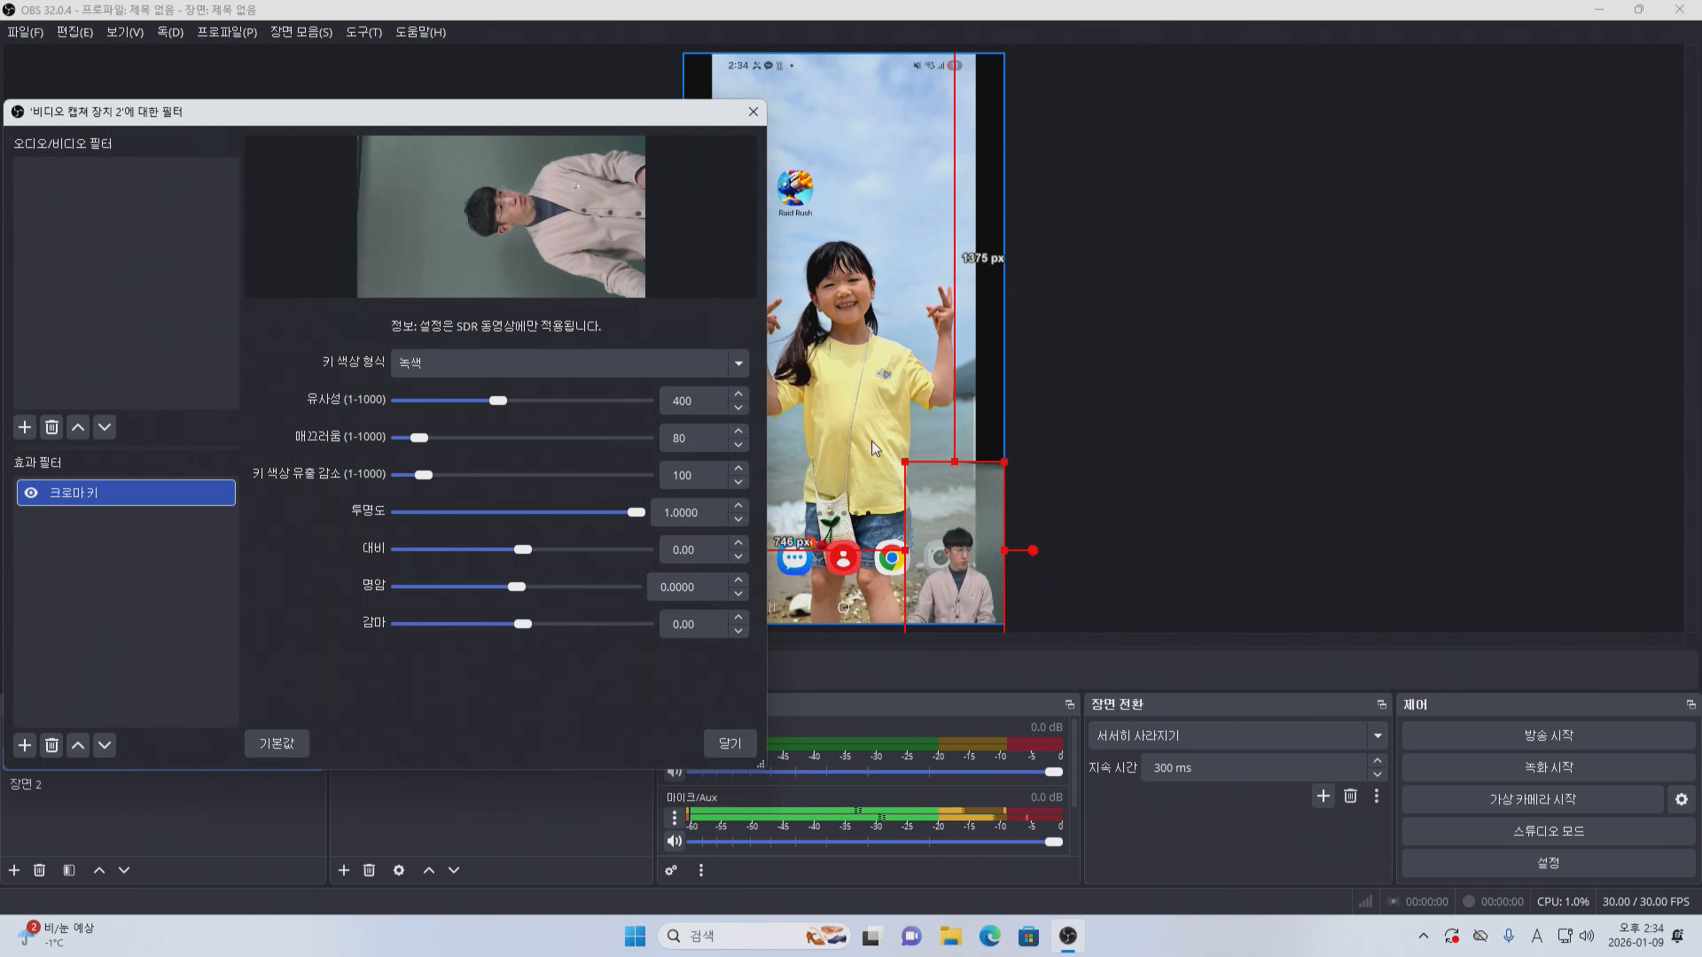
pyautogui.moveTo(508, 403); pyautogui.dragTo(507, 404)
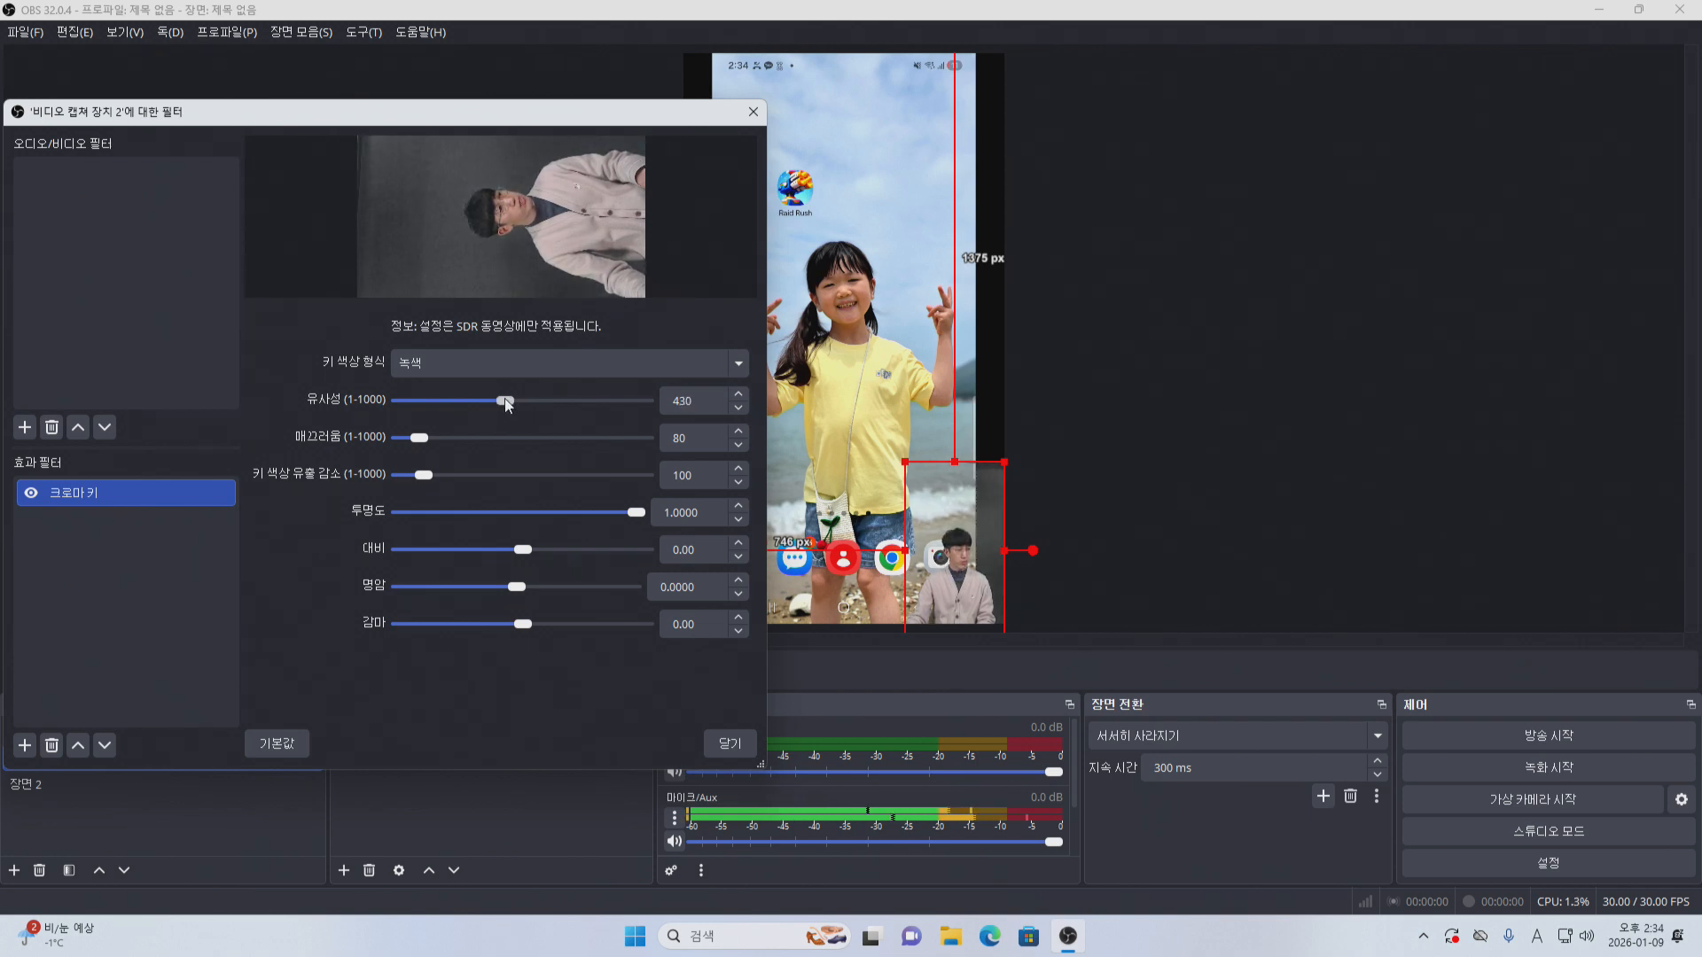
pyautogui.moveTo(503, 401); pyautogui.dragTo(500, 401)
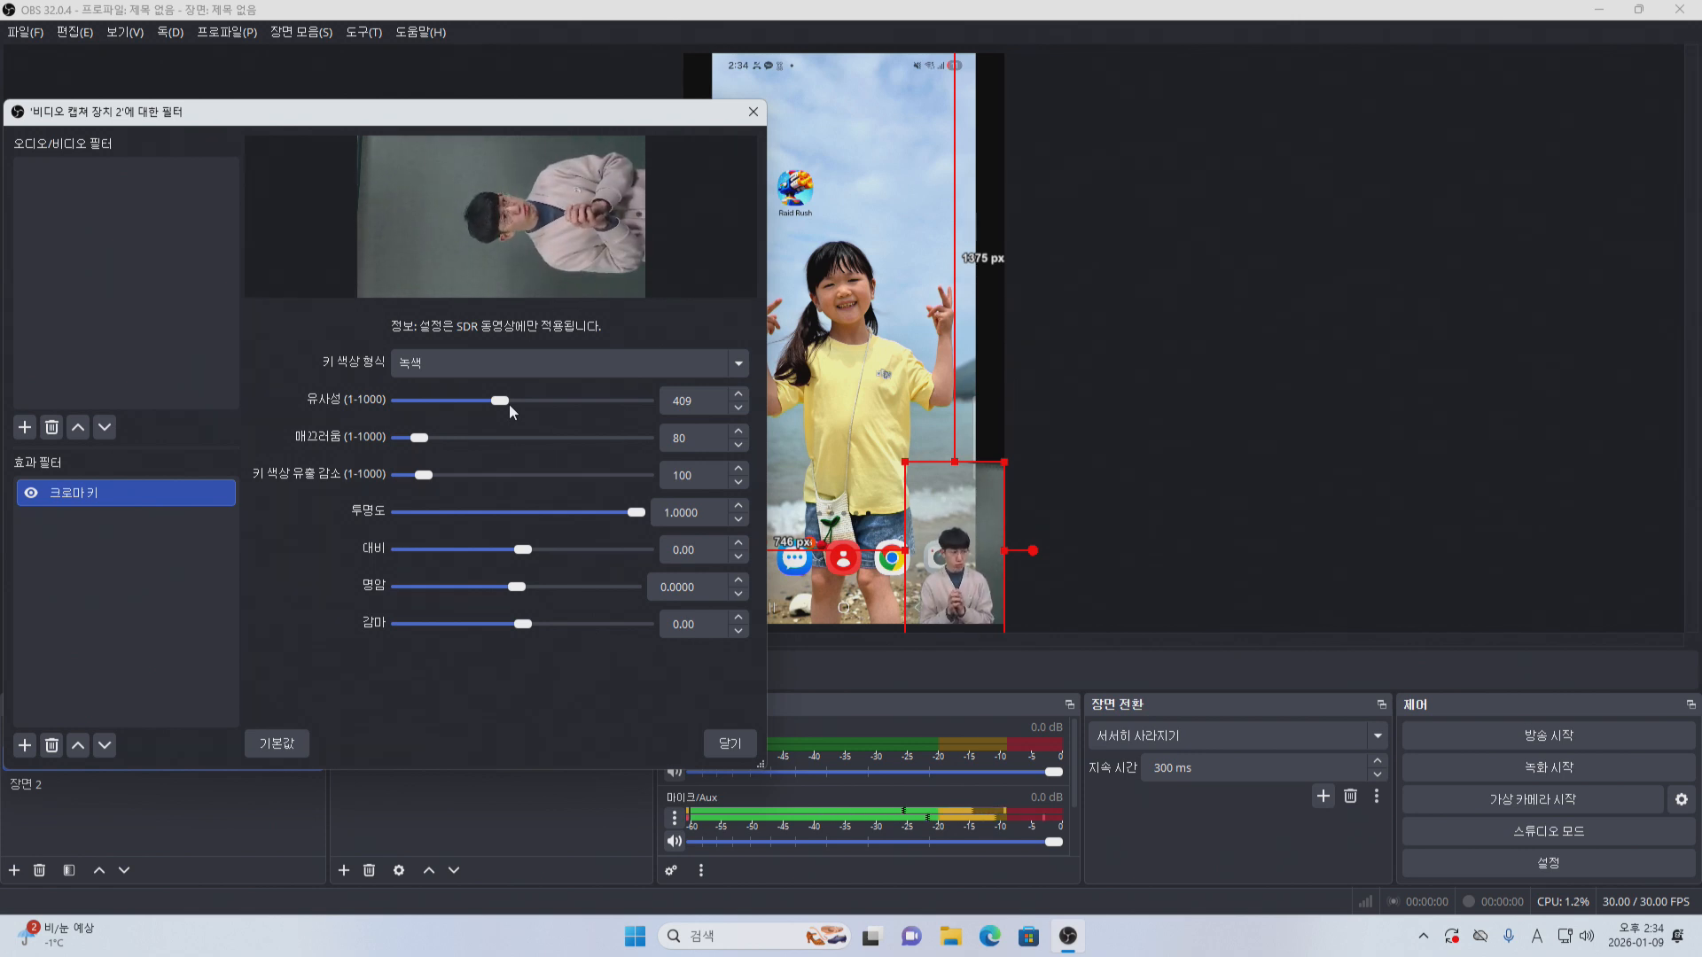
pyautogui.click(753, 113)
pyautogui.click(1331, 353)
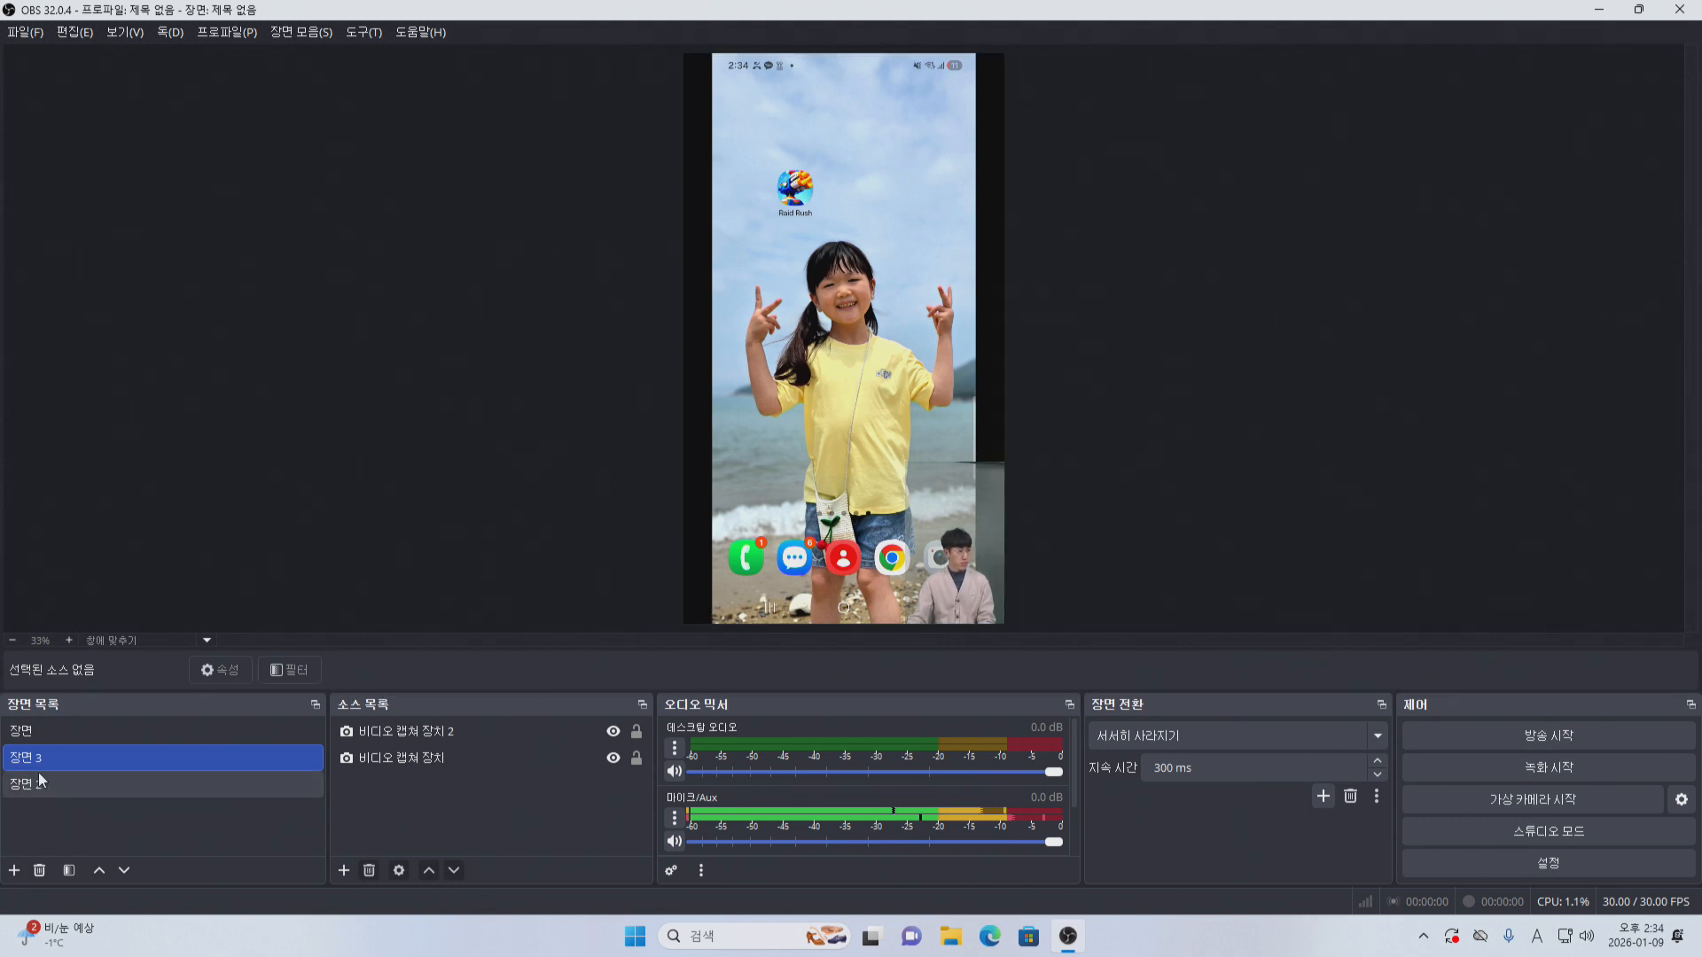
# Switch between 장면, 장면 2 and 장면 3 to check each scene's output, ending on 장면 3.
pyautogui.click(112, 732)
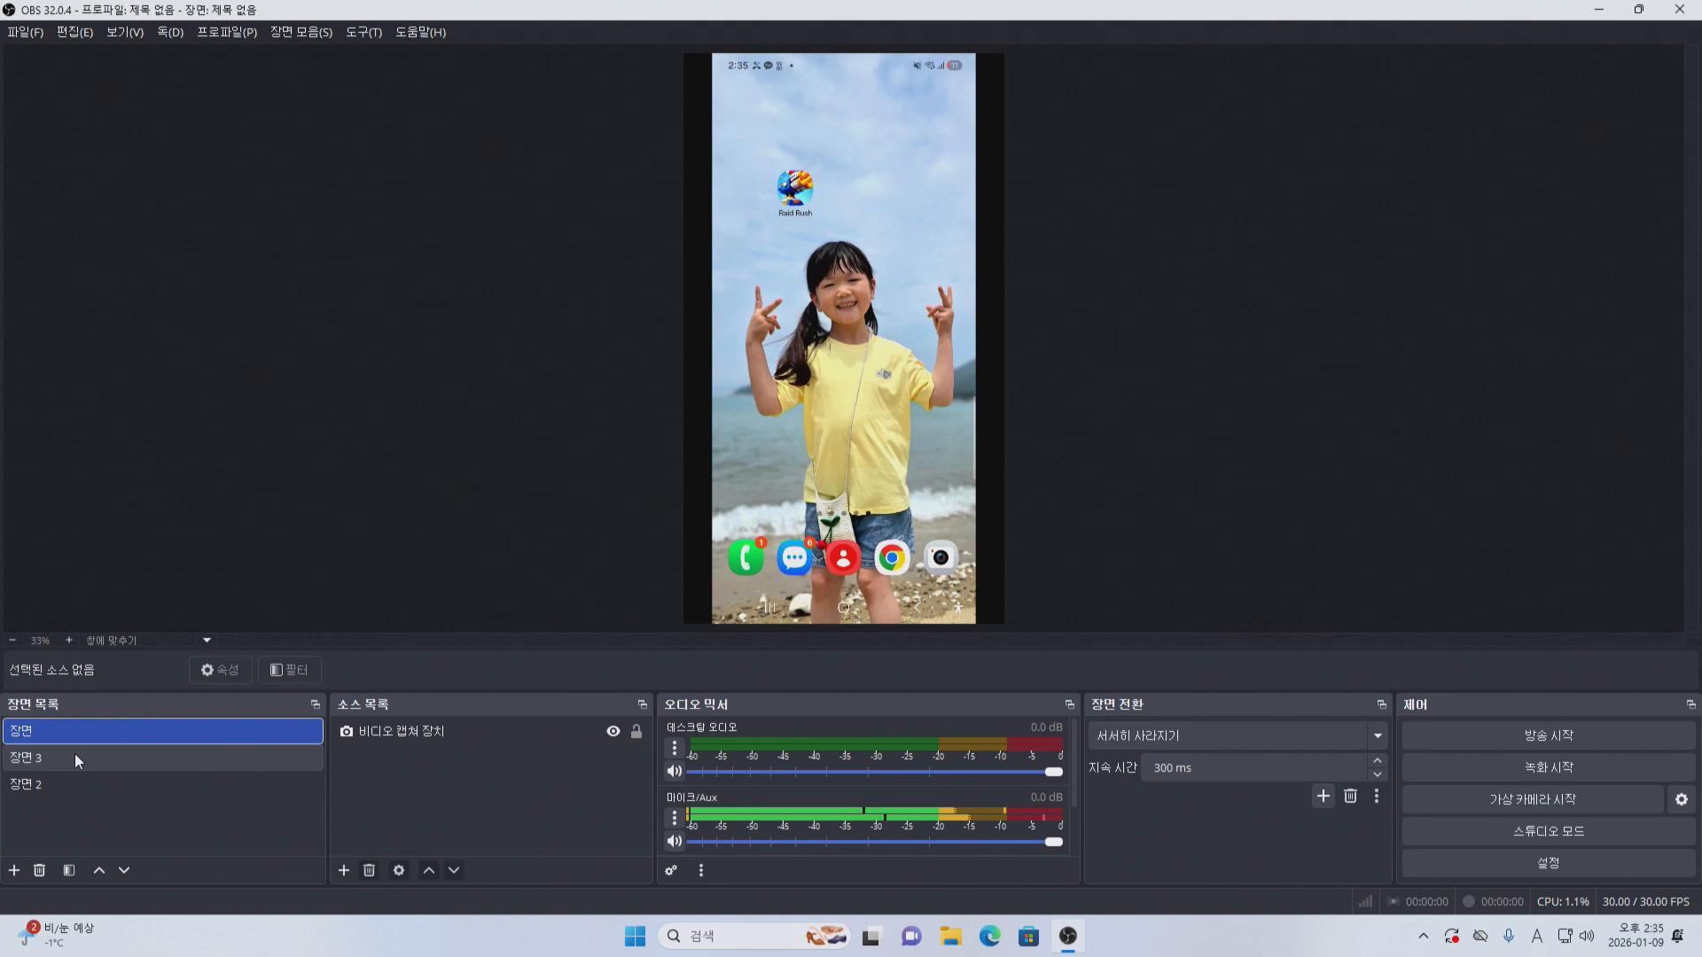
pyautogui.click(61, 776)
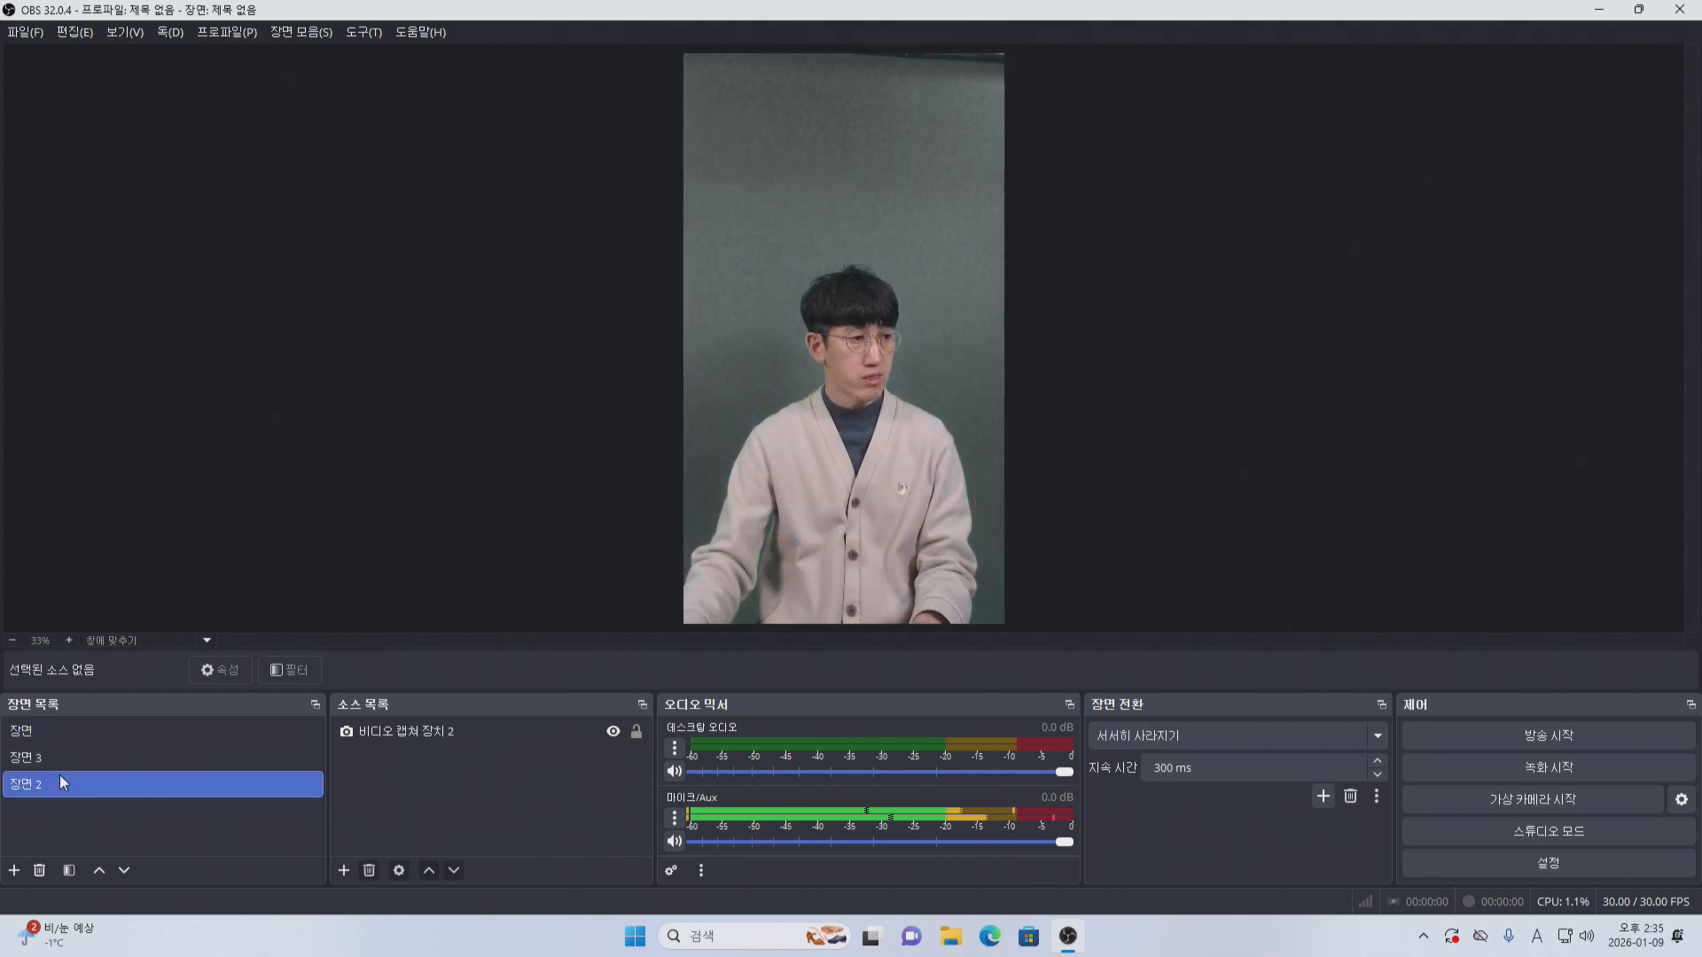
pyautogui.click(61, 764)
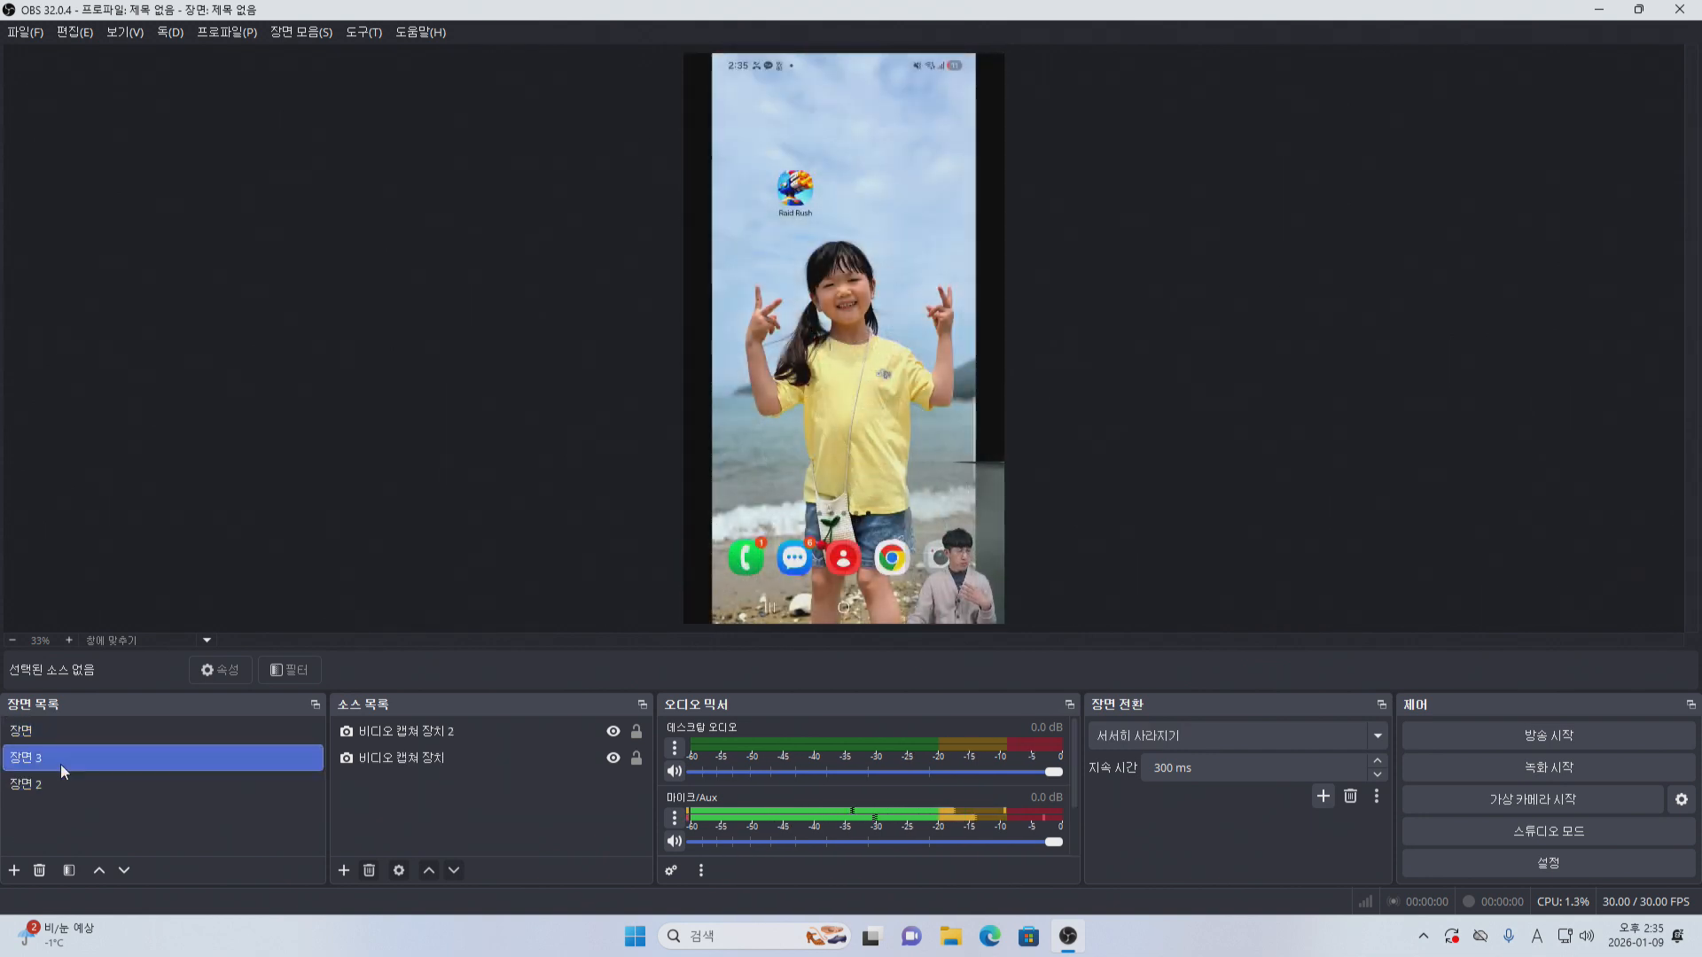
pyautogui.click(58, 729)
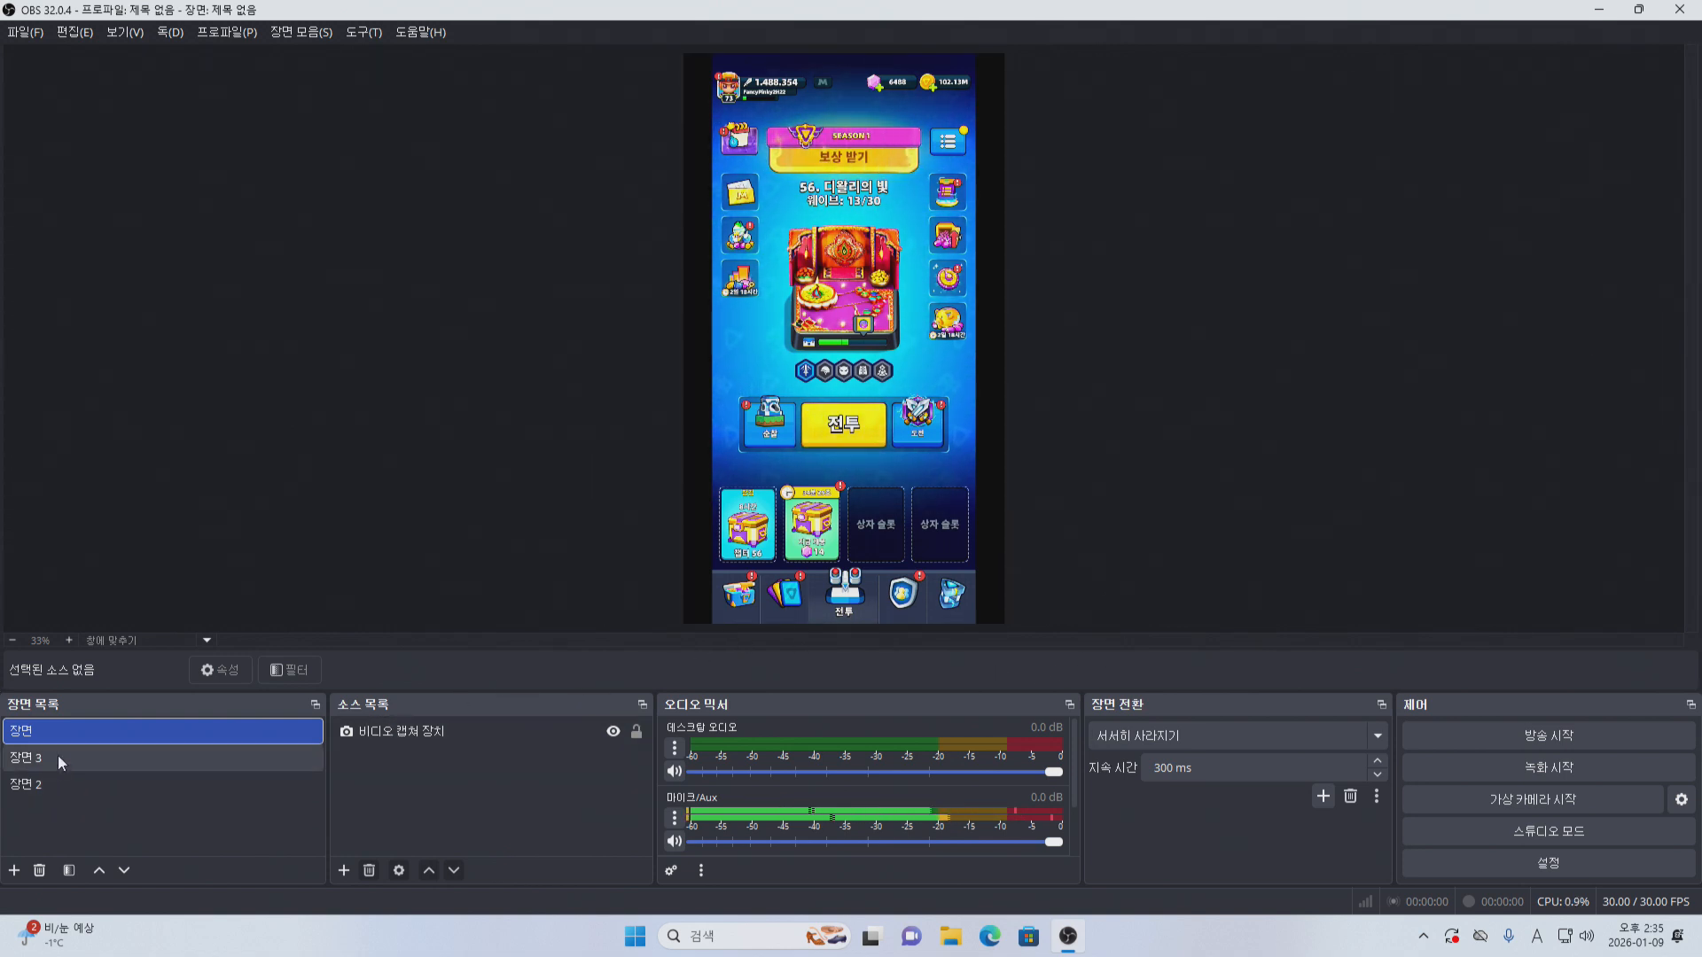
pyautogui.click(21, 760)
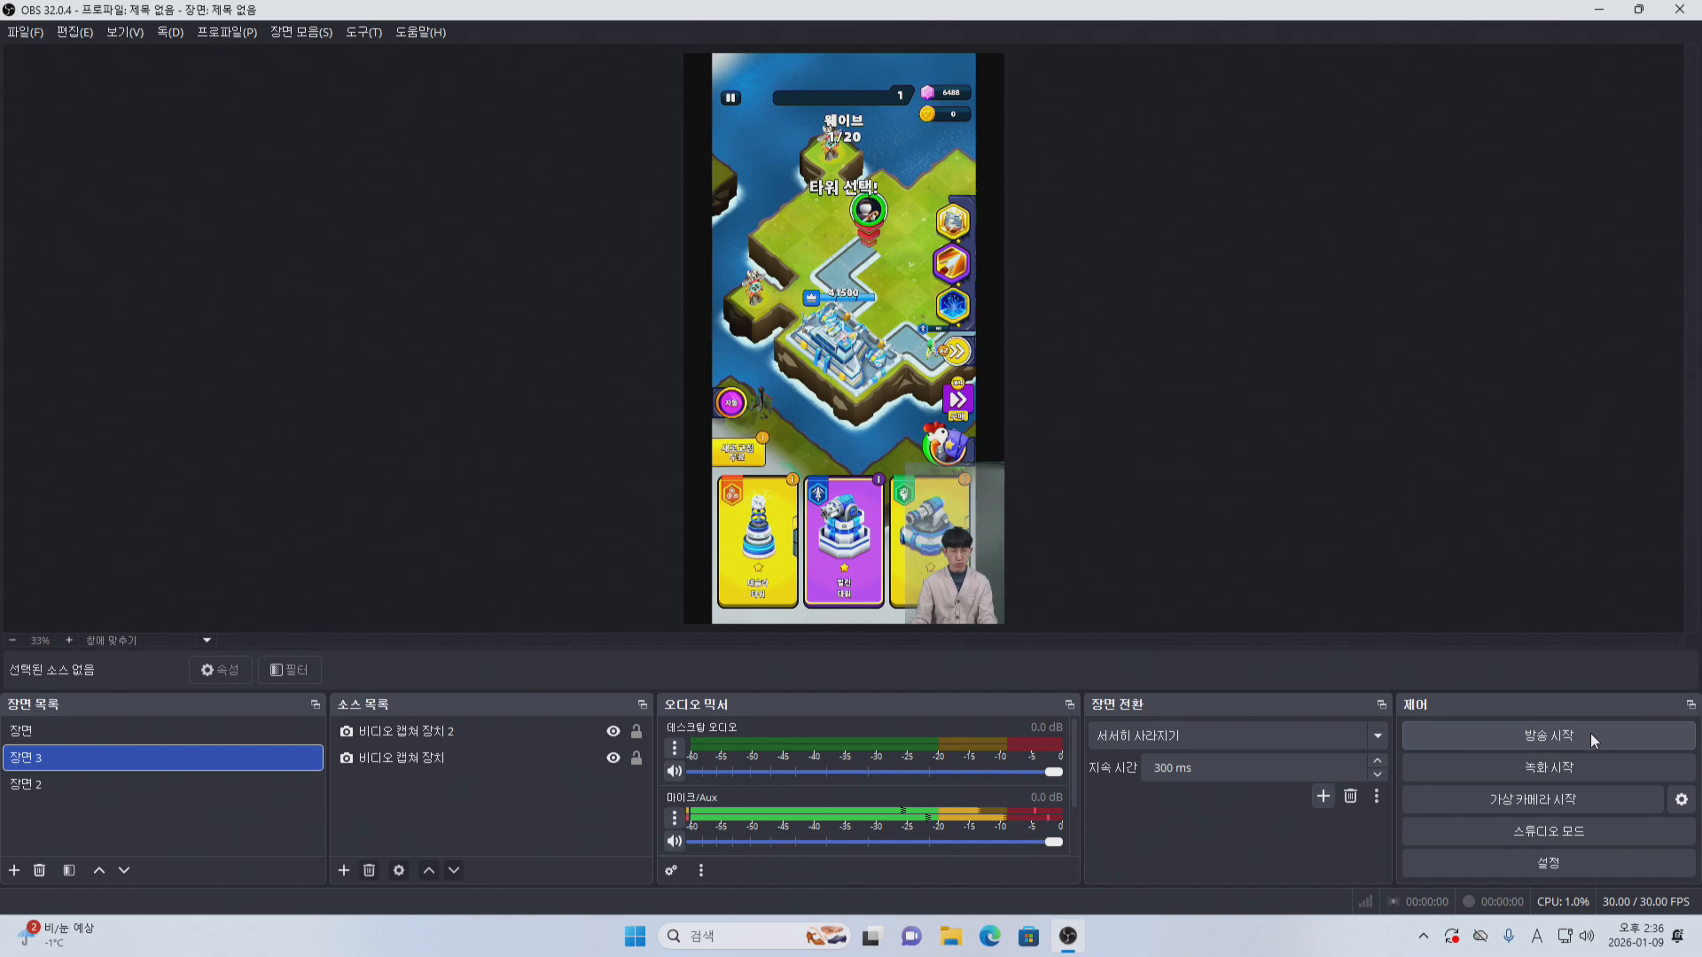
# Examine the available streaming services in the broadcast settings and close the settings without changing anything.
pyautogui.click(1549, 864)
pyautogui.click(481, 233)
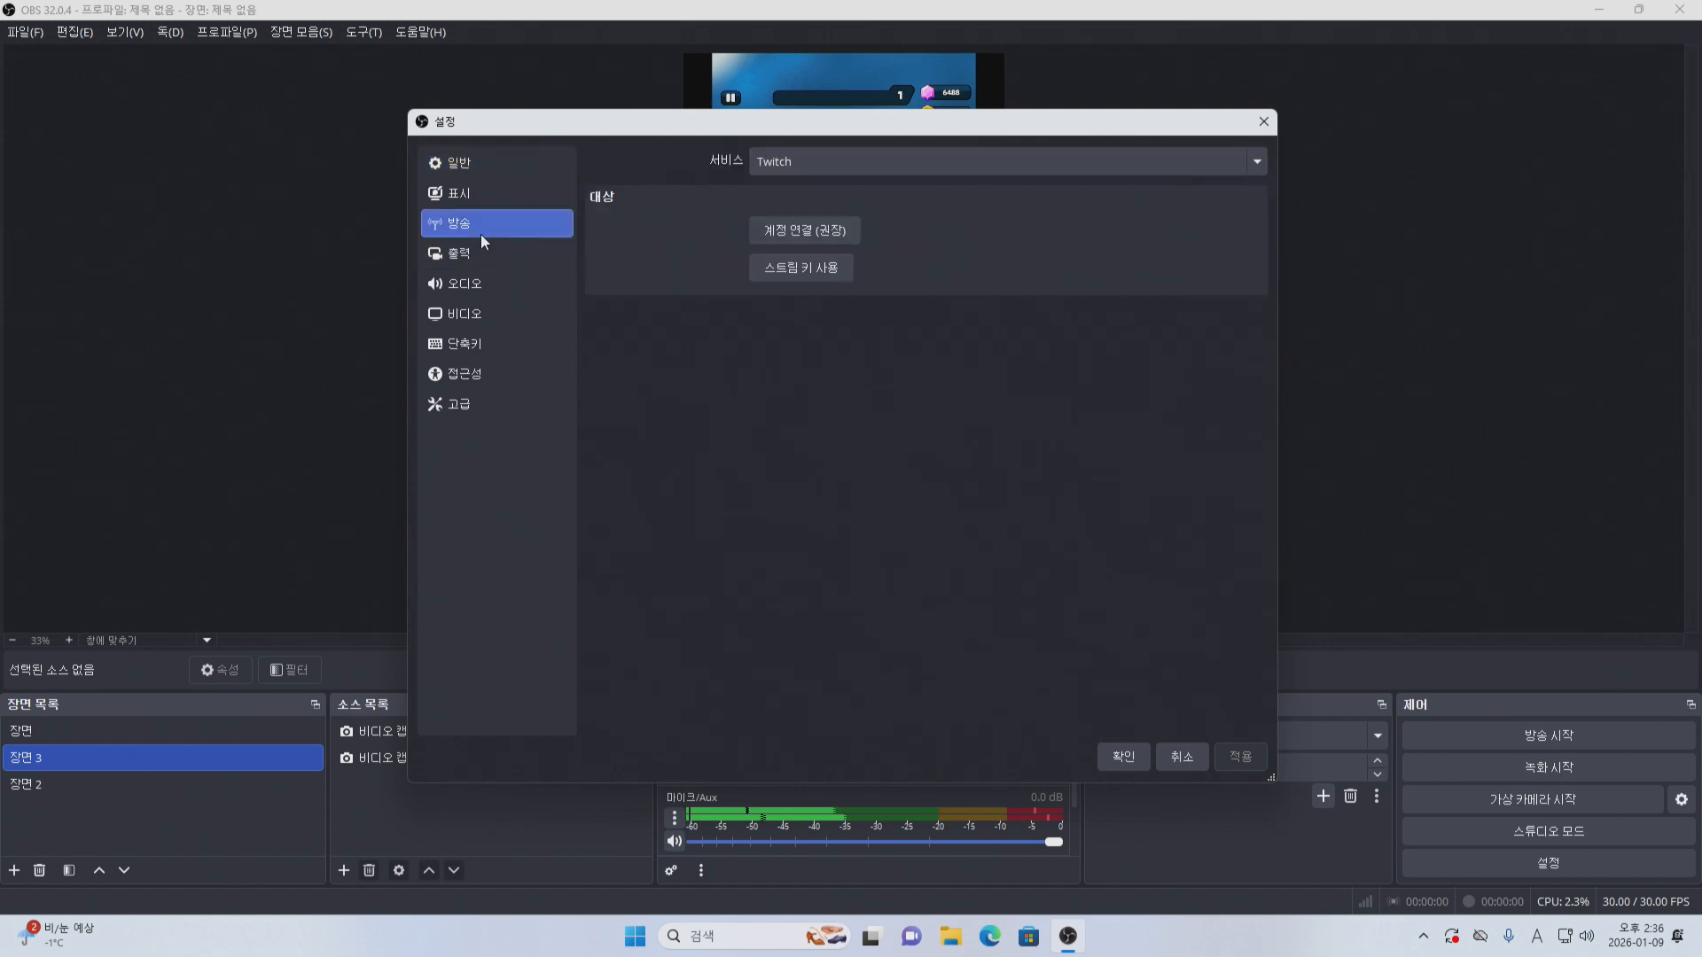
pyautogui.click(906, 161)
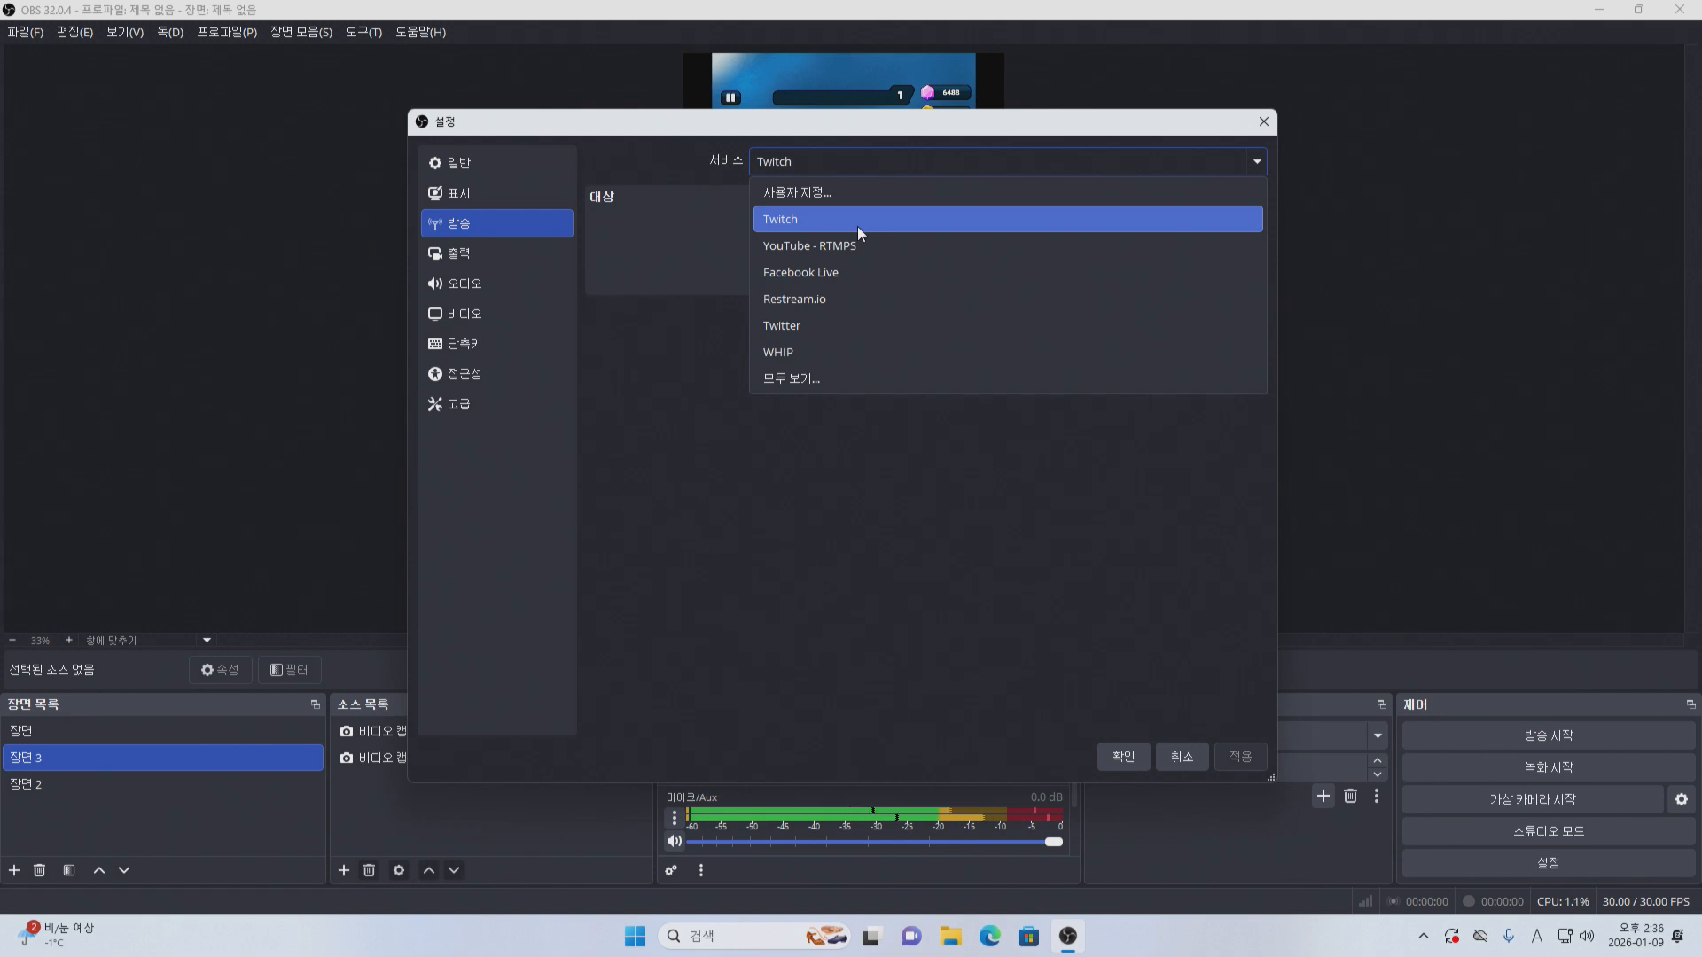
pyautogui.click(1270, 130)
pyautogui.click(1260, 127)
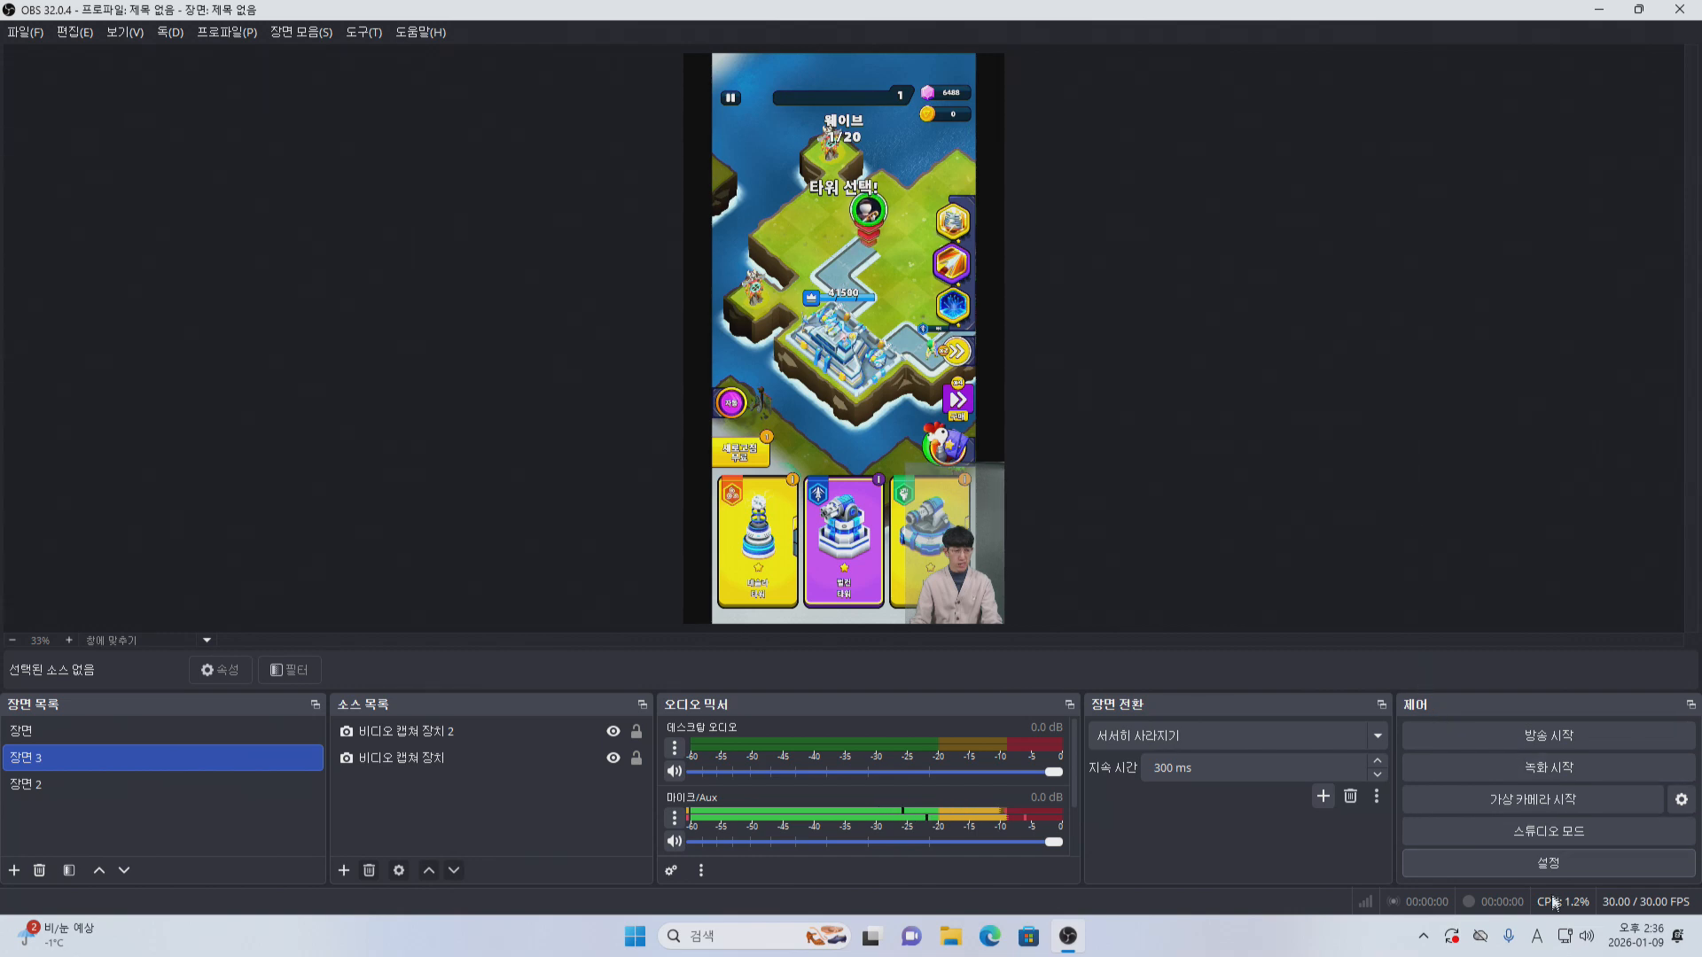
# Review the video resolution settings and the output settings for streaming and recording, then close the settings.
pyautogui.click(1553, 864)
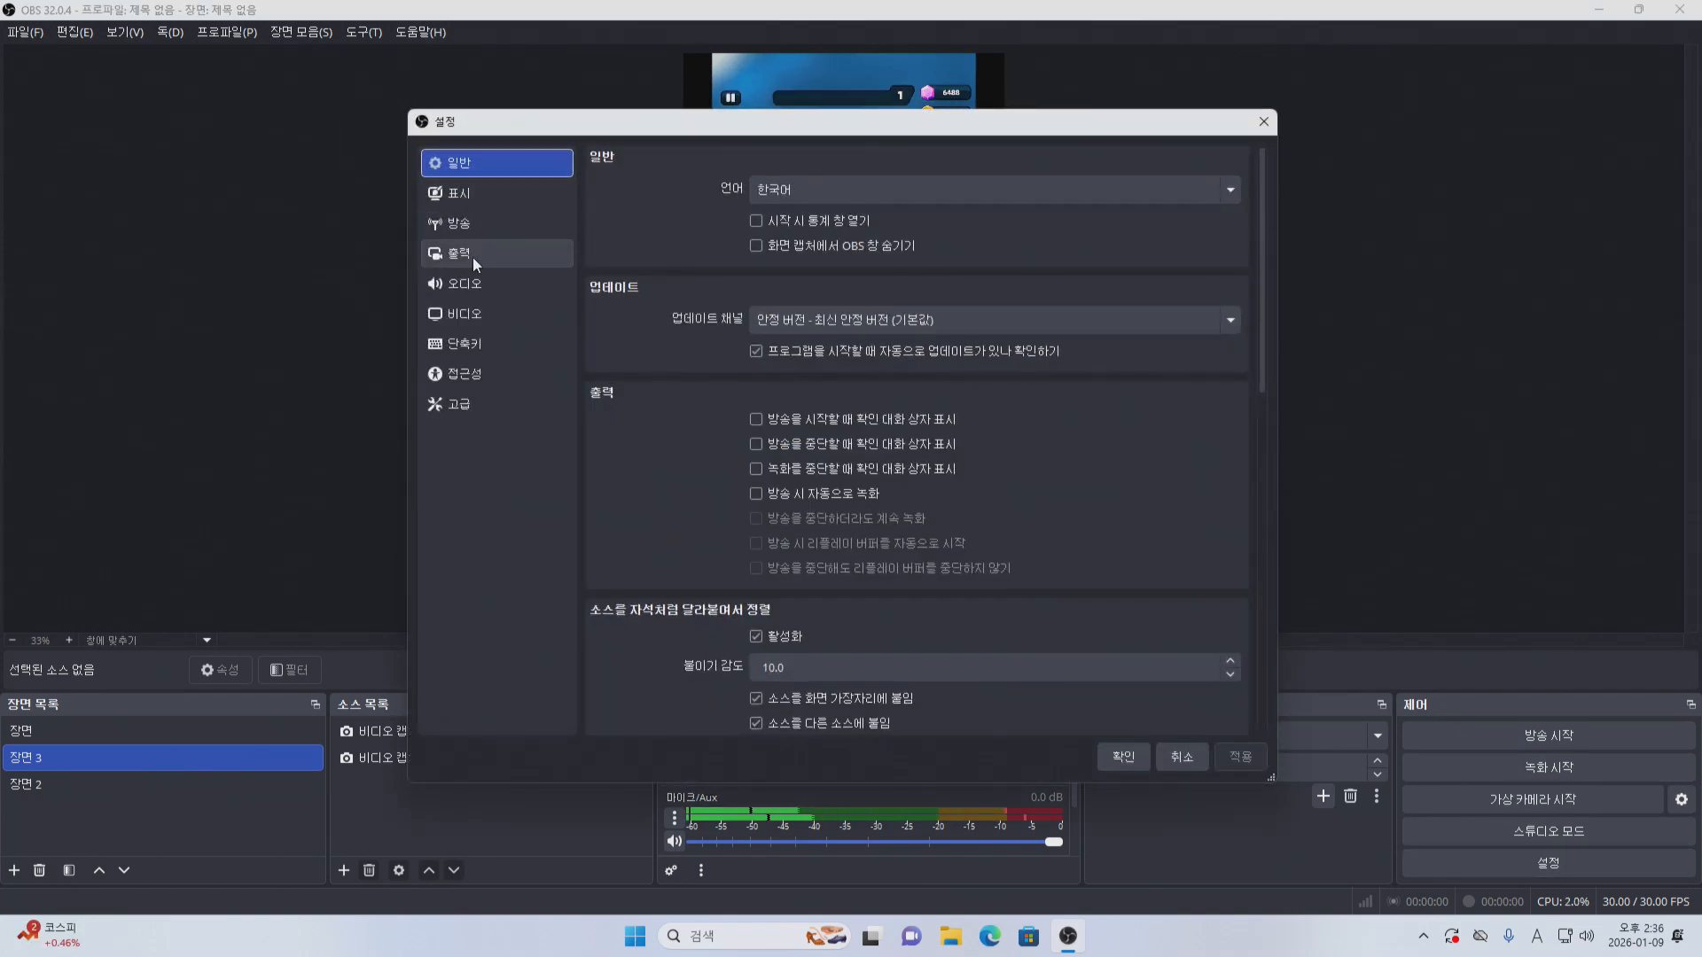
pyautogui.click(493, 321)
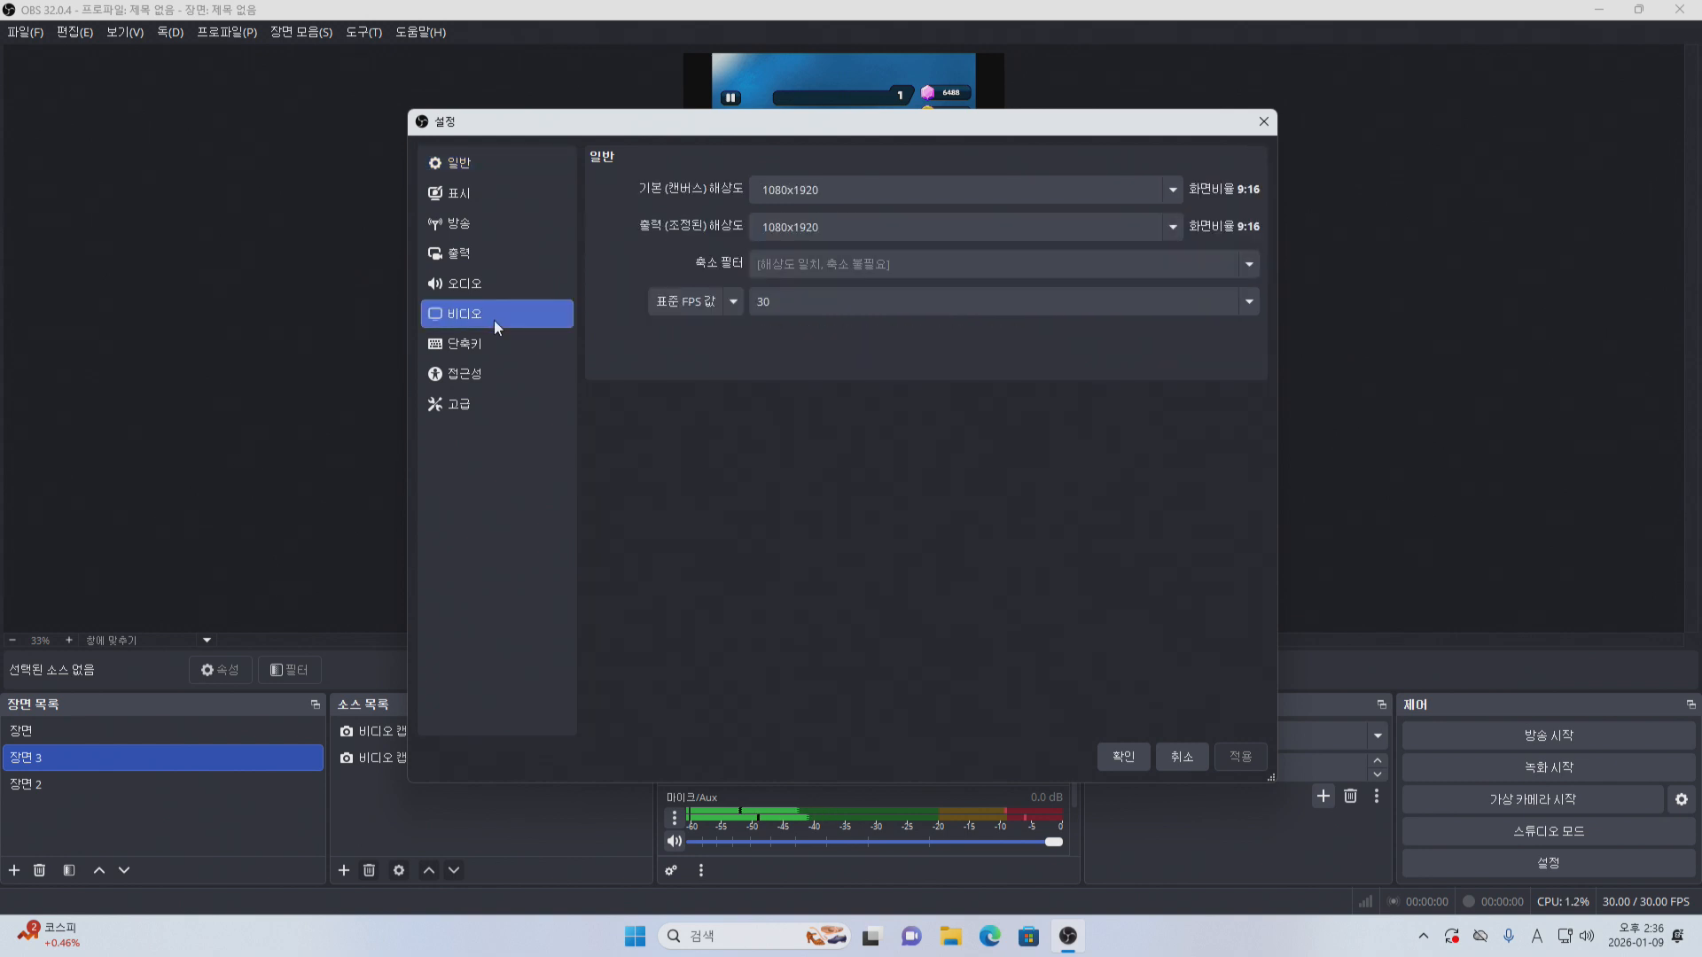
pyautogui.click(480, 261)
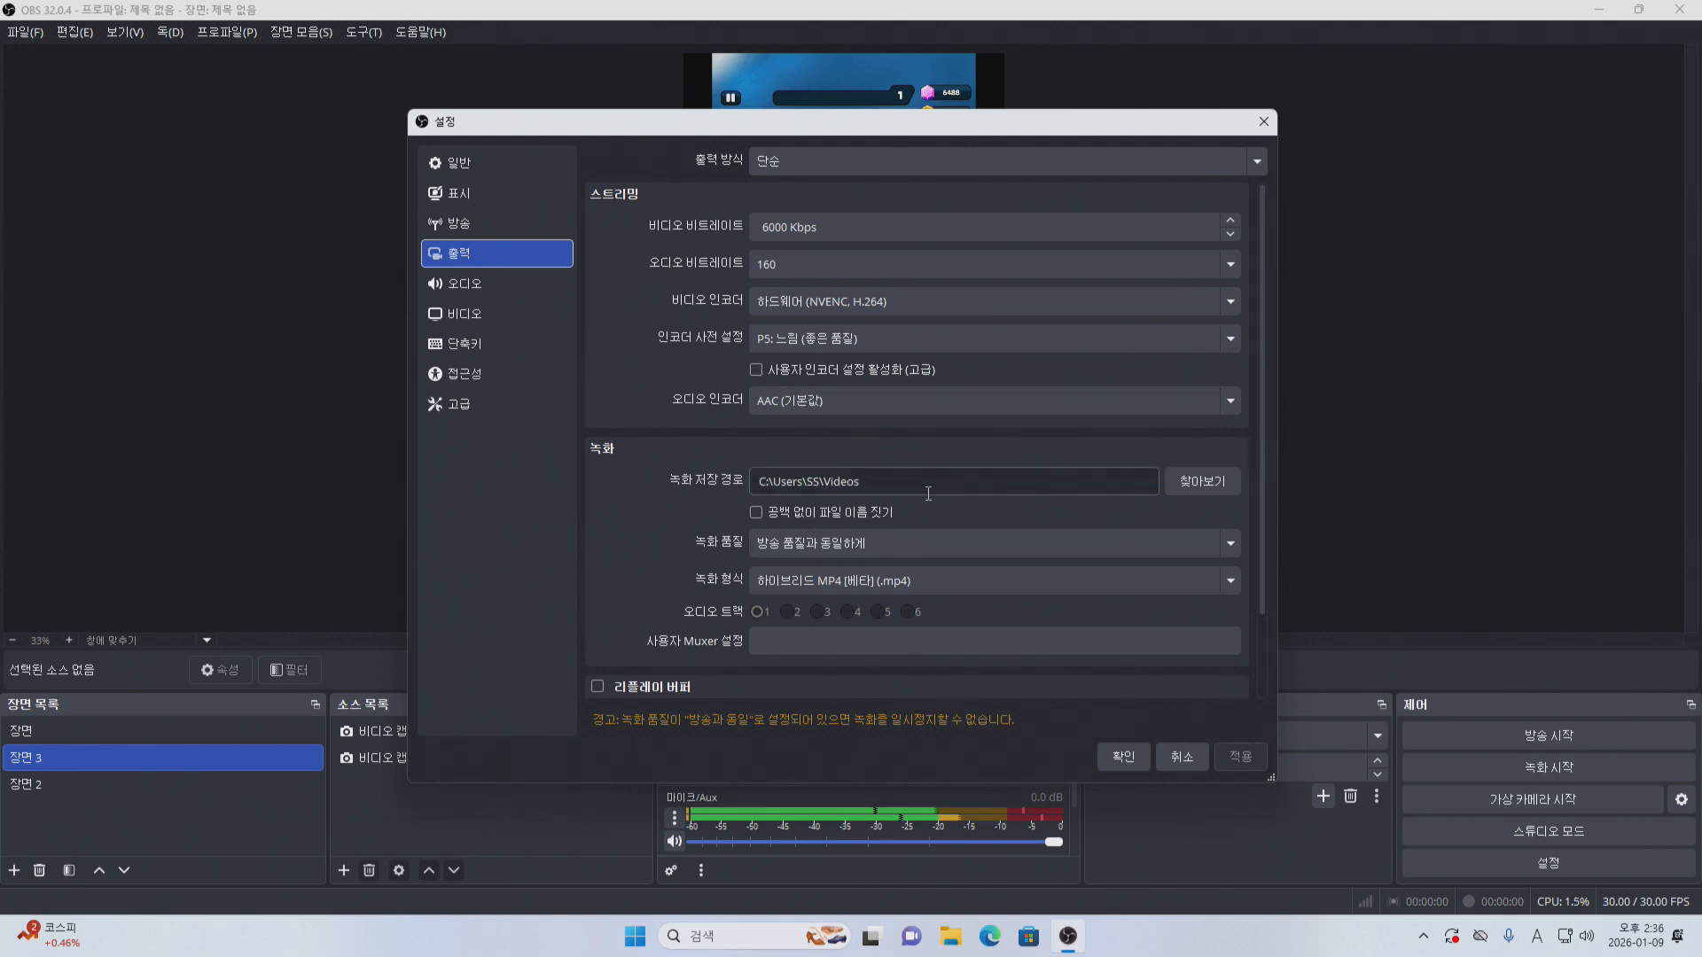
pyautogui.click(1264, 122)
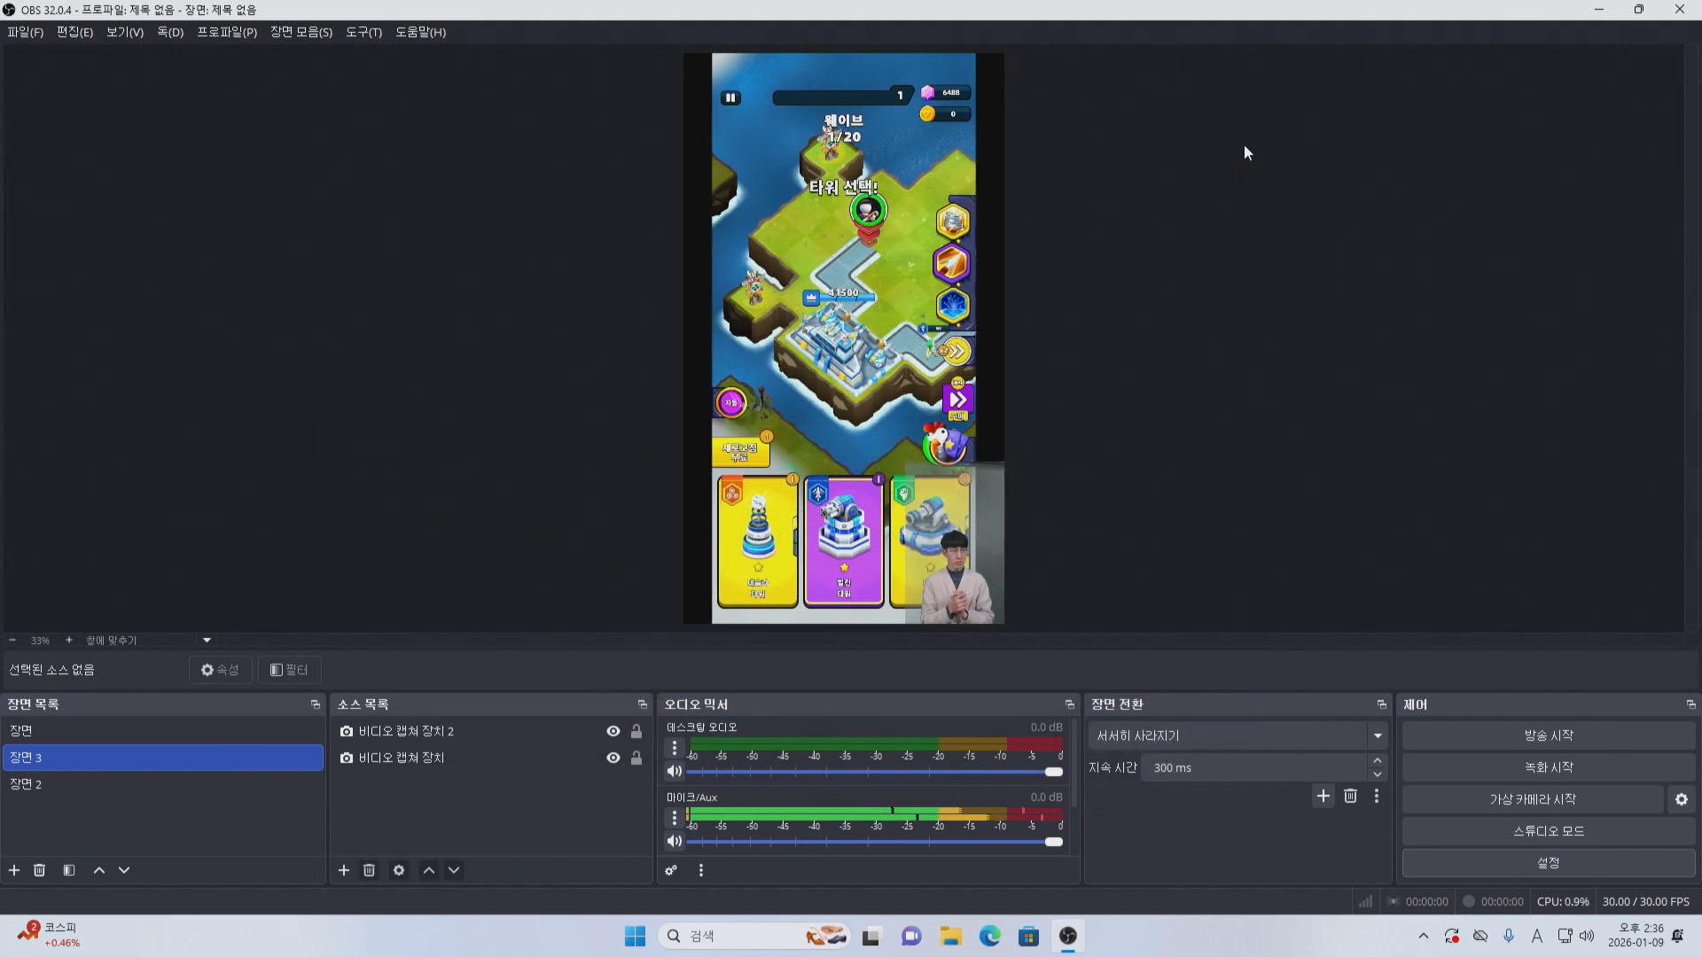